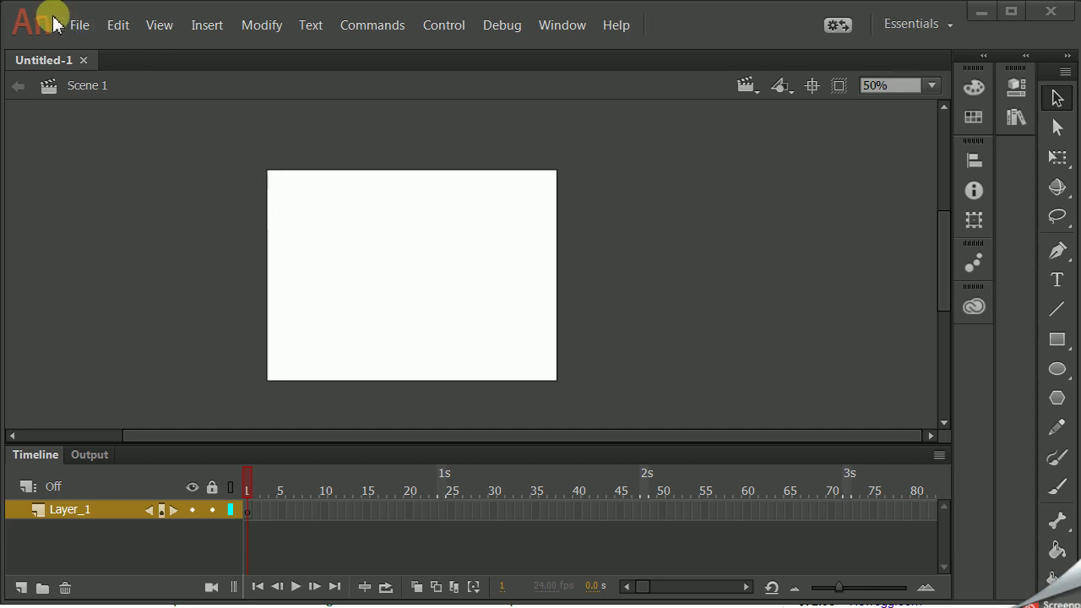
- Start File > Import > Import to Stage
click(78, 26)
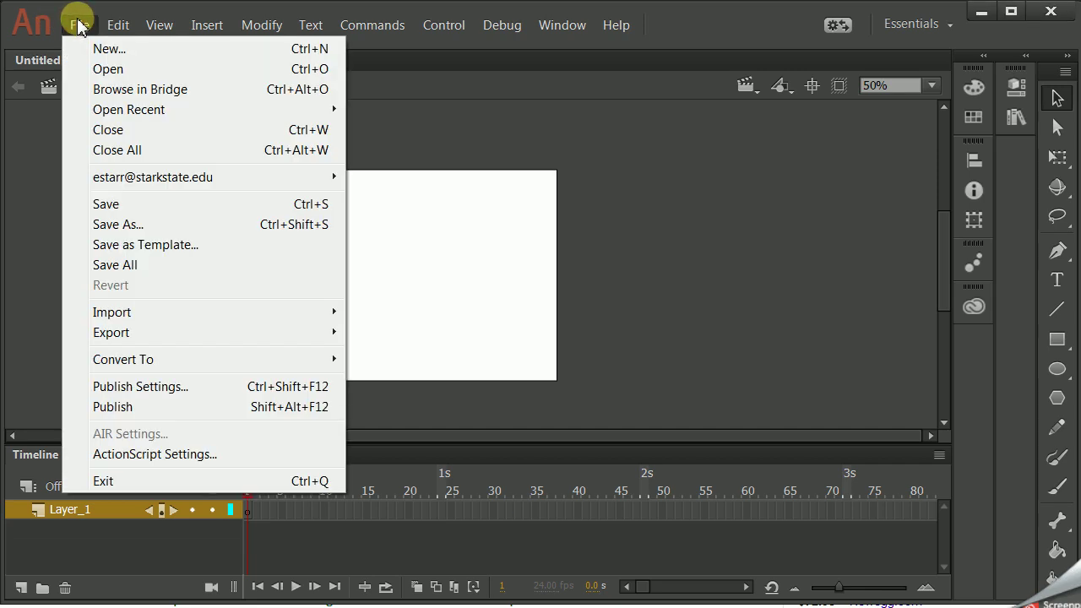
mouse_move(208, 326)
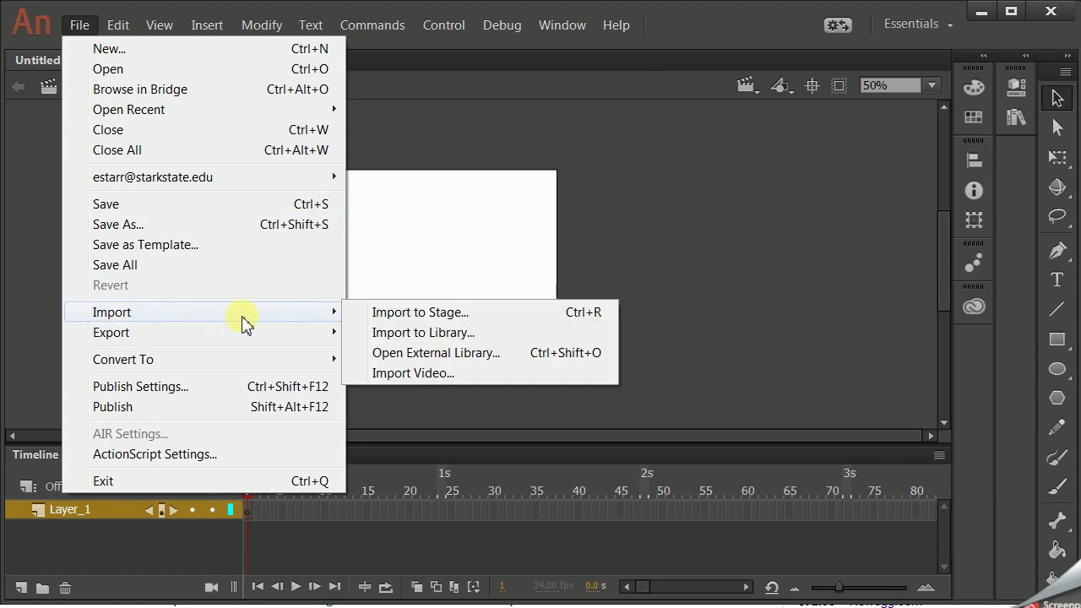
click(408, 314)
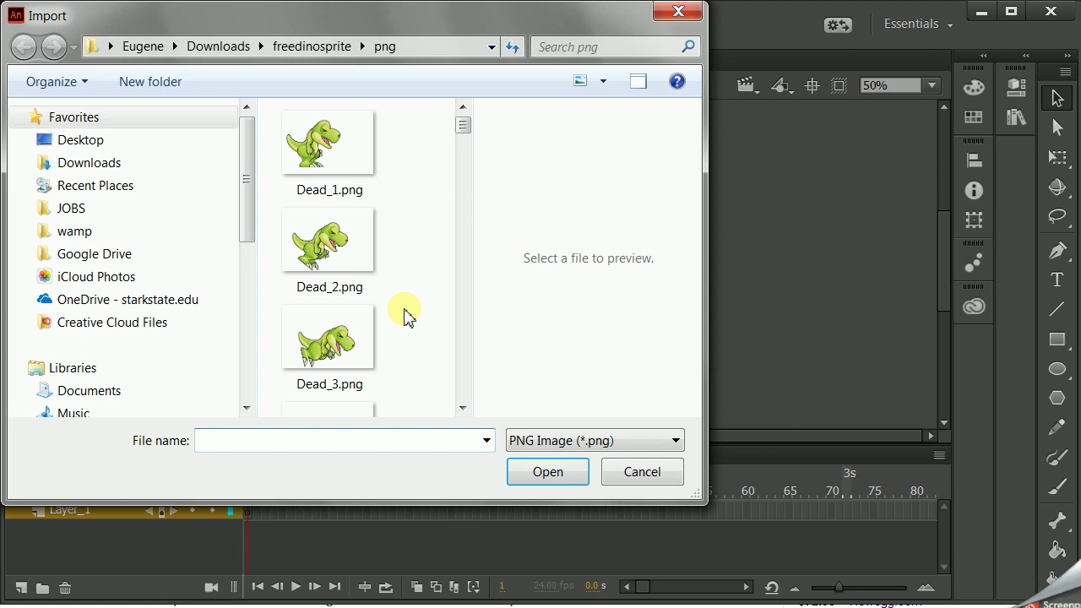
- Browse the png folder, previewing Dead_1 and Jump_06, and choose Idle_01.png
click(328, 147)
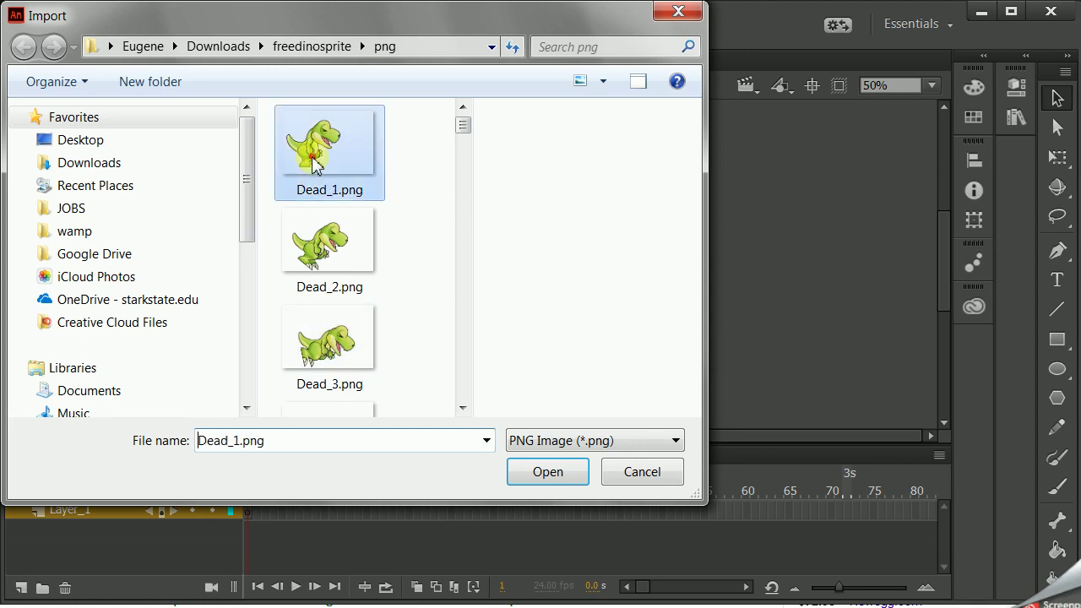
scroll(344, 340, down, 15)
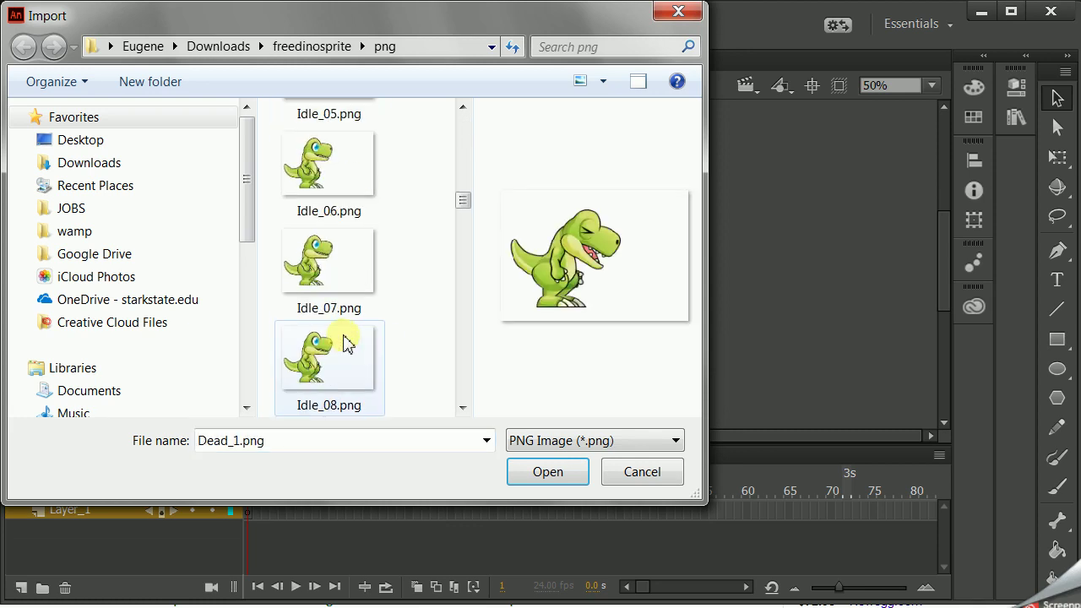
scroll(345, 341, down, 5)
click(326, 279)
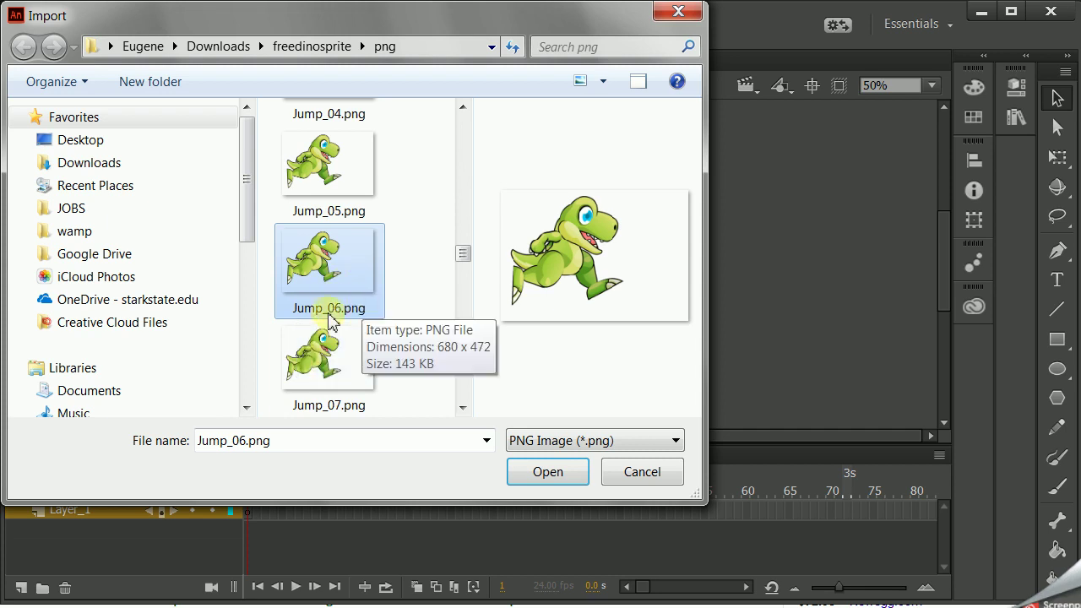
scroll(338, 312, up, 5)
scroll(337, 217, up, 2)
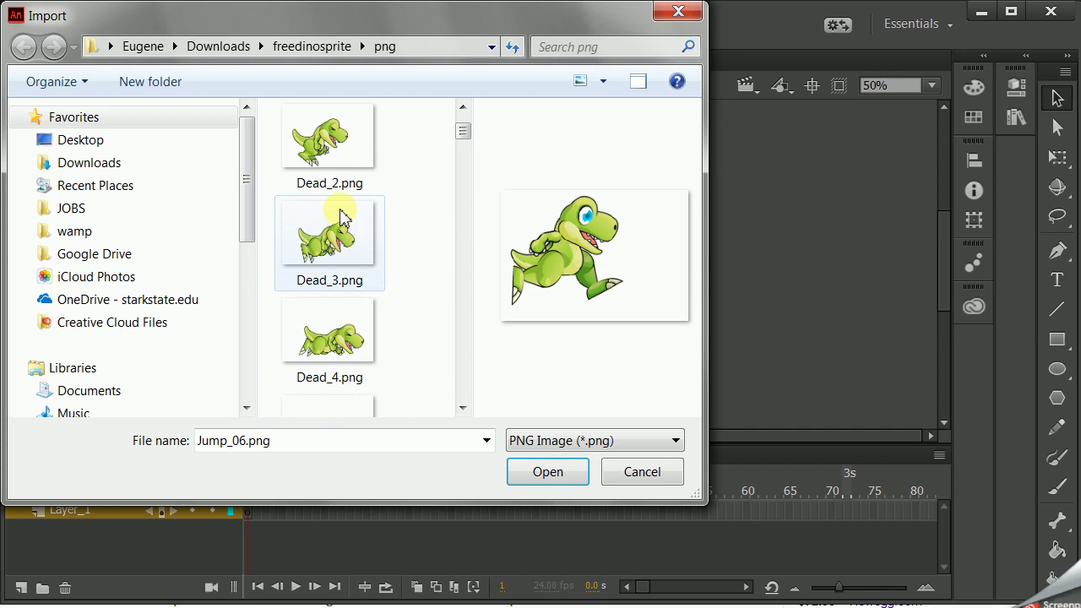
scroll(328, 217, down, 5)
scroll(328, 217, down, 4)
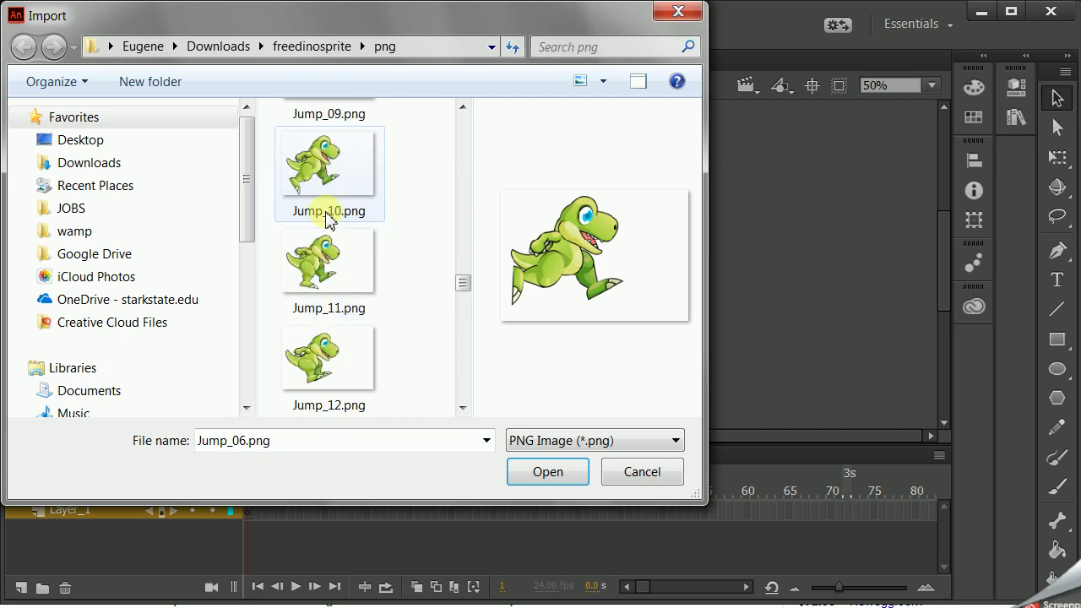
scroll(327, 217, up, 7)
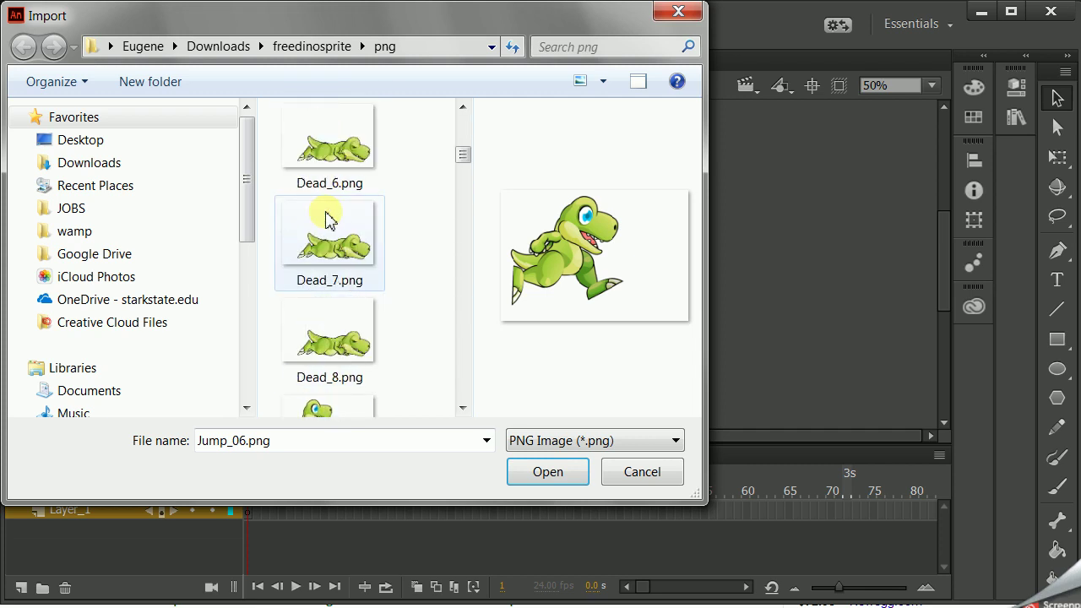
scroll(328, 217, up, 2)
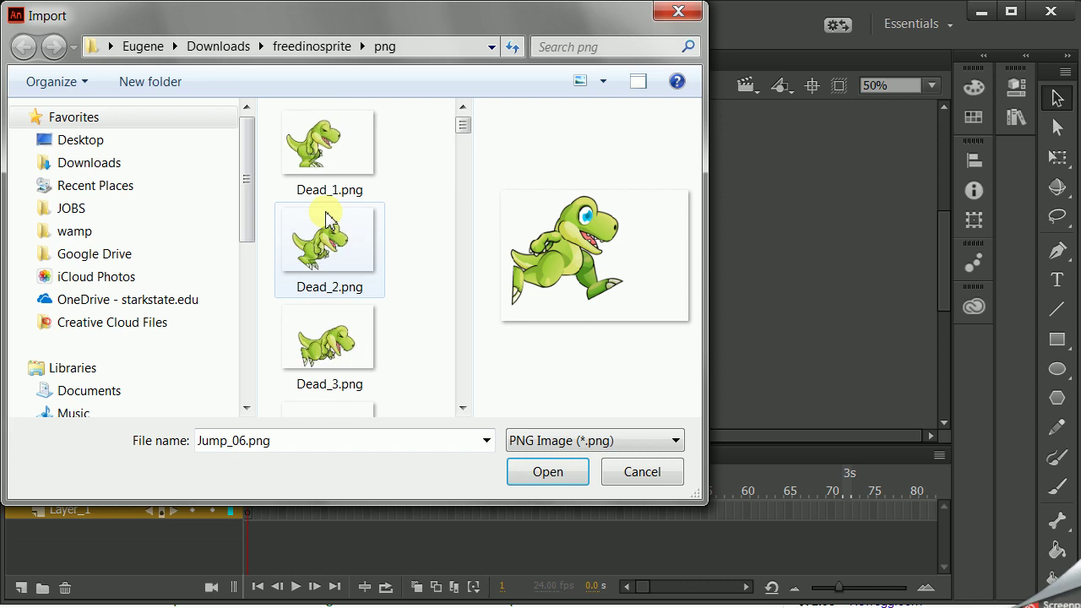
scroll(328, 218, down, 5)
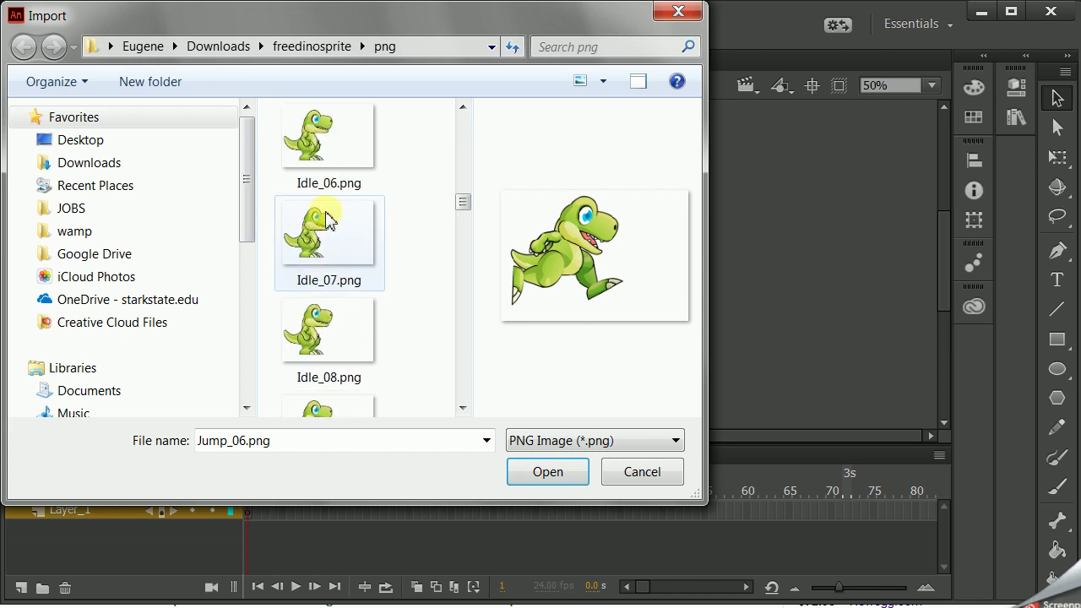
scroll(328, 217, up, 3)
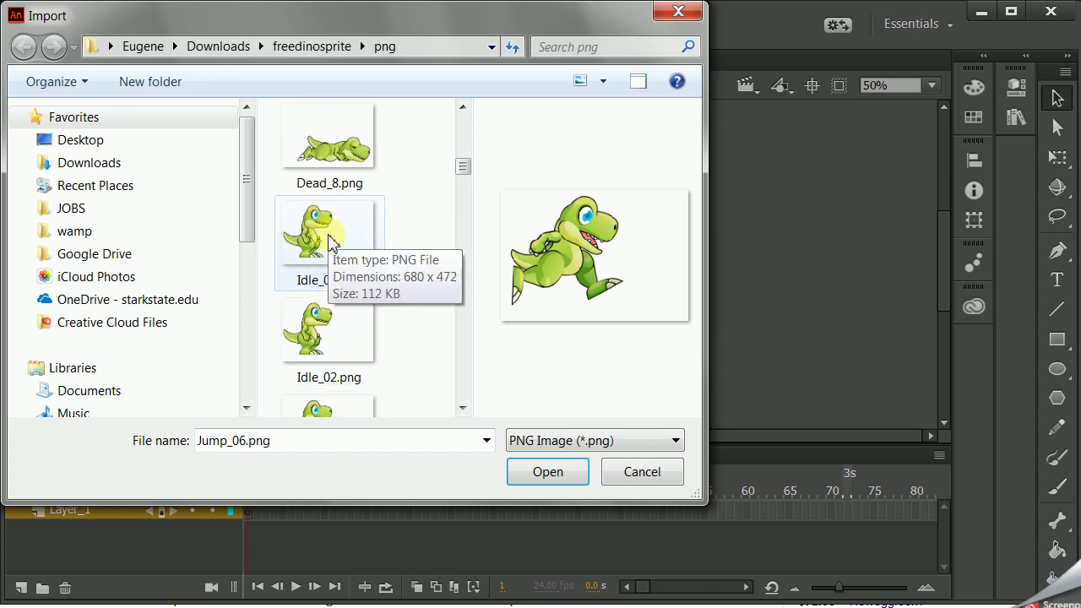
click(326, 241)
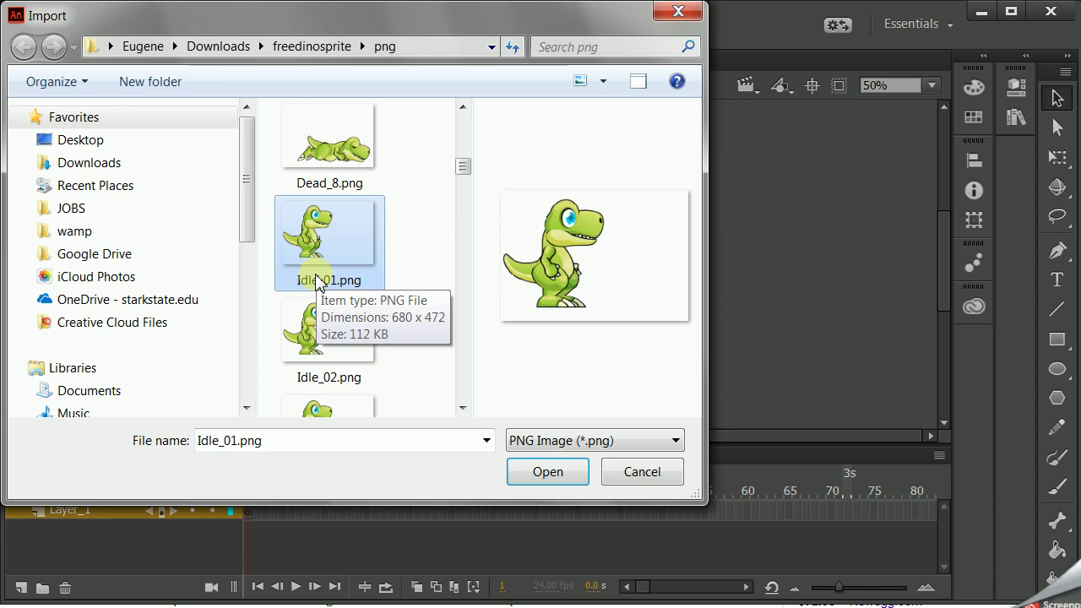
- Import Idle_01.png as the full idle image sequence, then select frames 1–10 on Layer_1
click(549, 472)
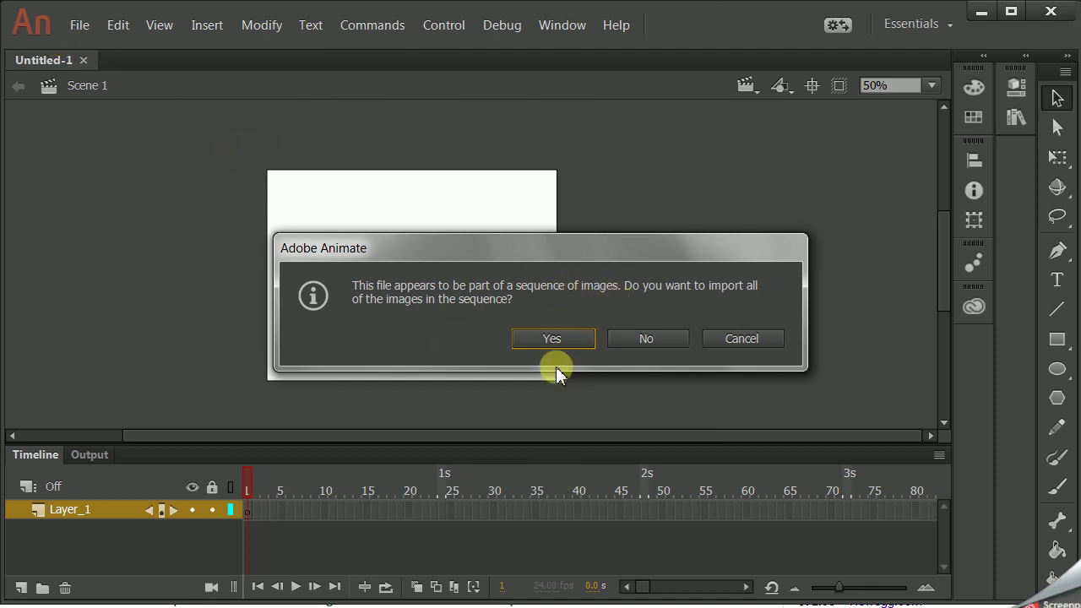
click(562, 340)
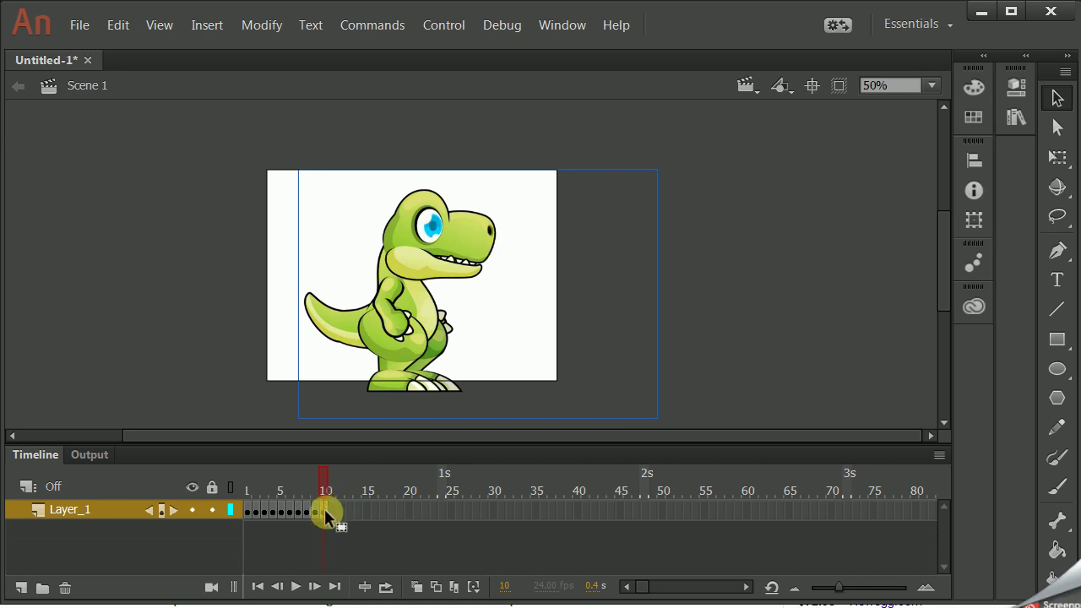
click(250, 514)
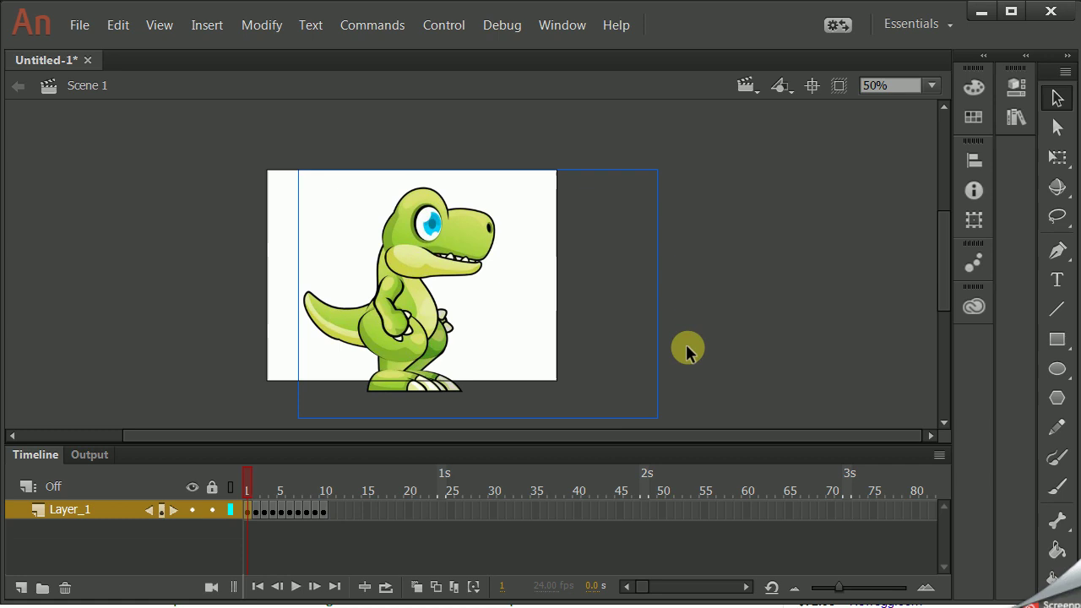
click(325, 513)
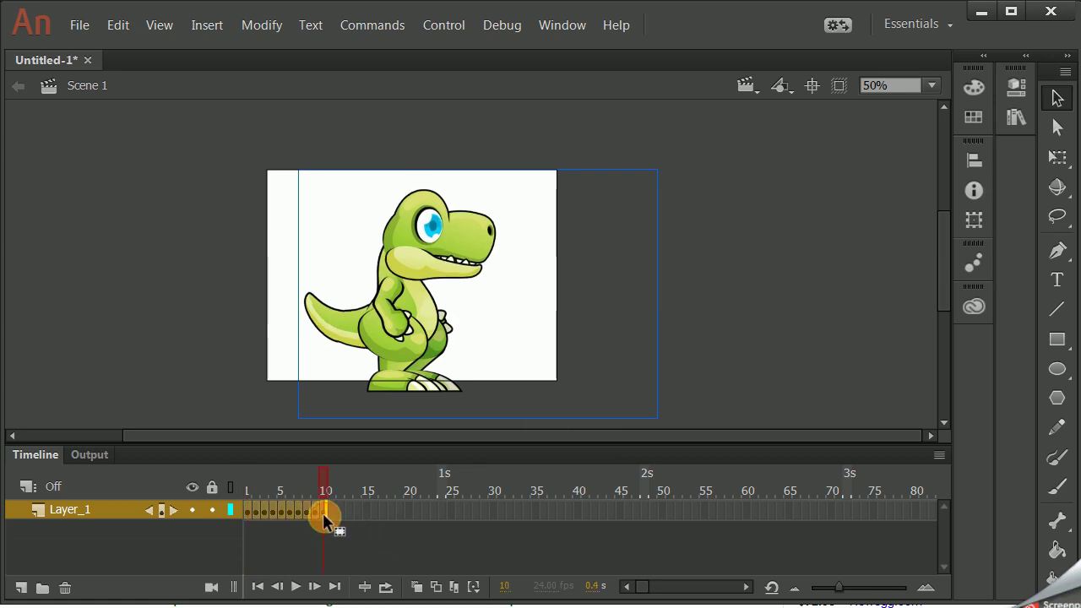
- Cut the ten idle frames and create a new Movie Clip symbol named dino_idle
right_click(313, 520)
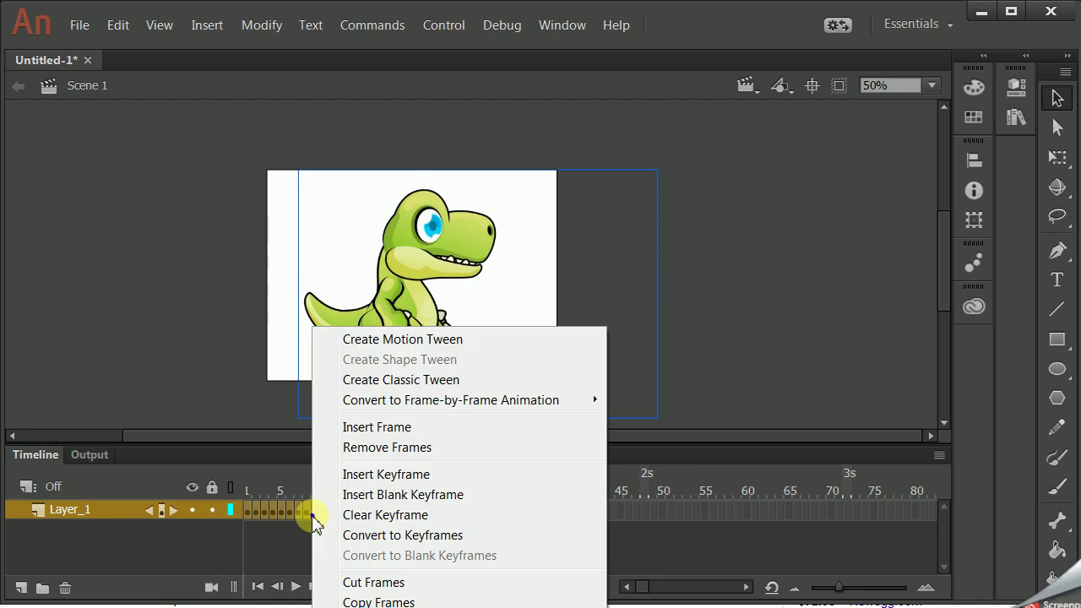
click(371, 583)
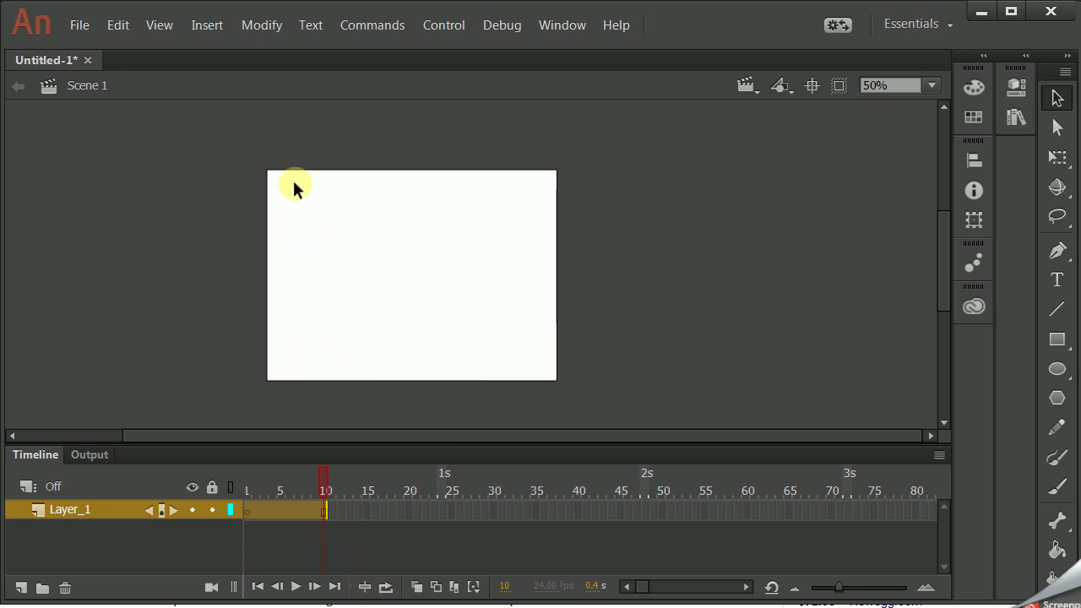
click(201, 25)
click(245, 49)
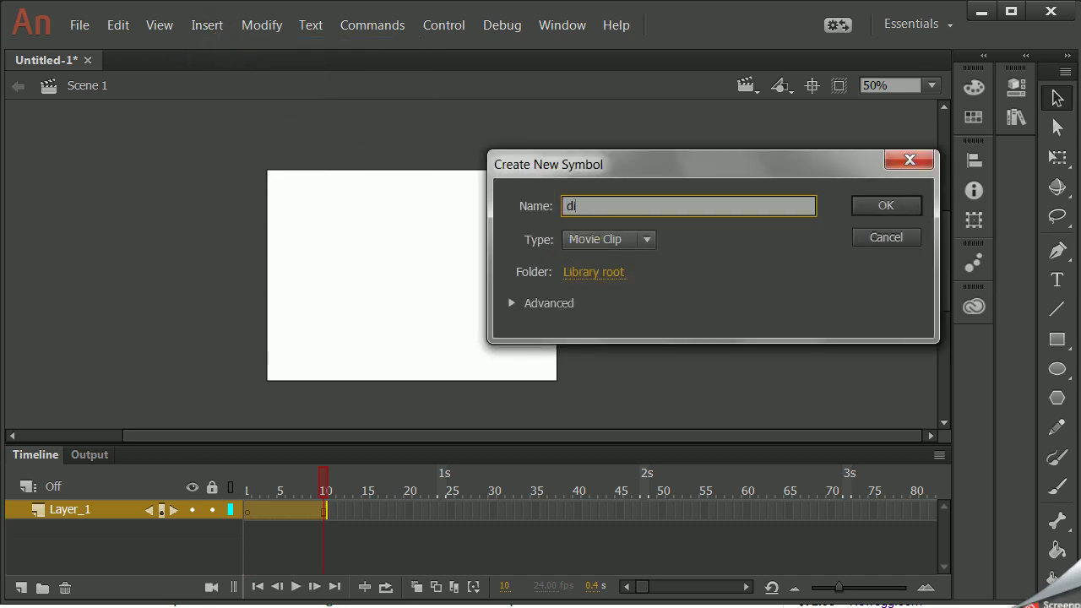
text(dino_idle)
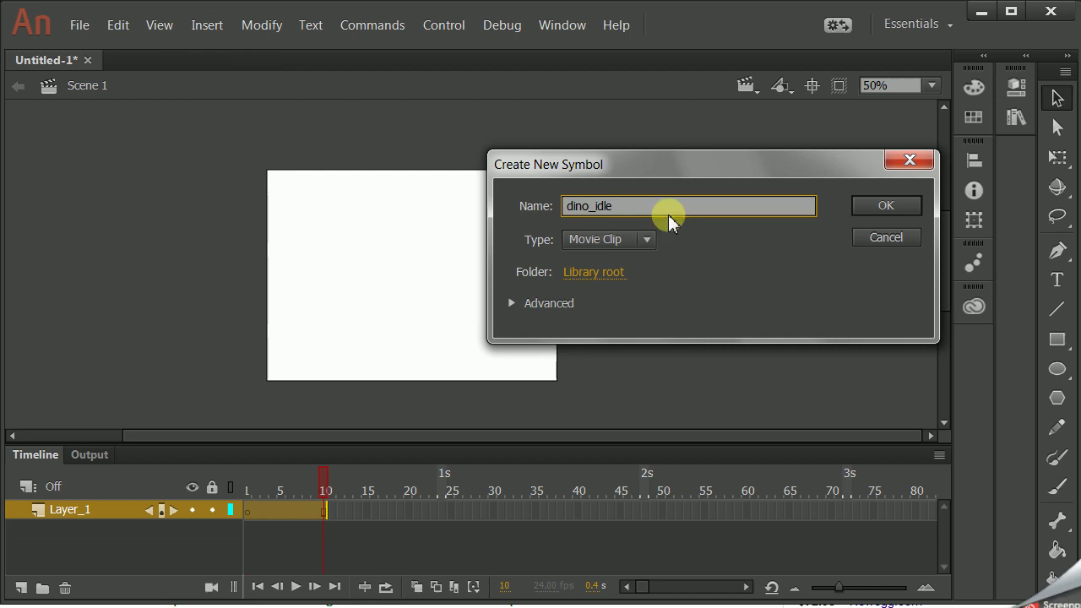
click(886, 207)
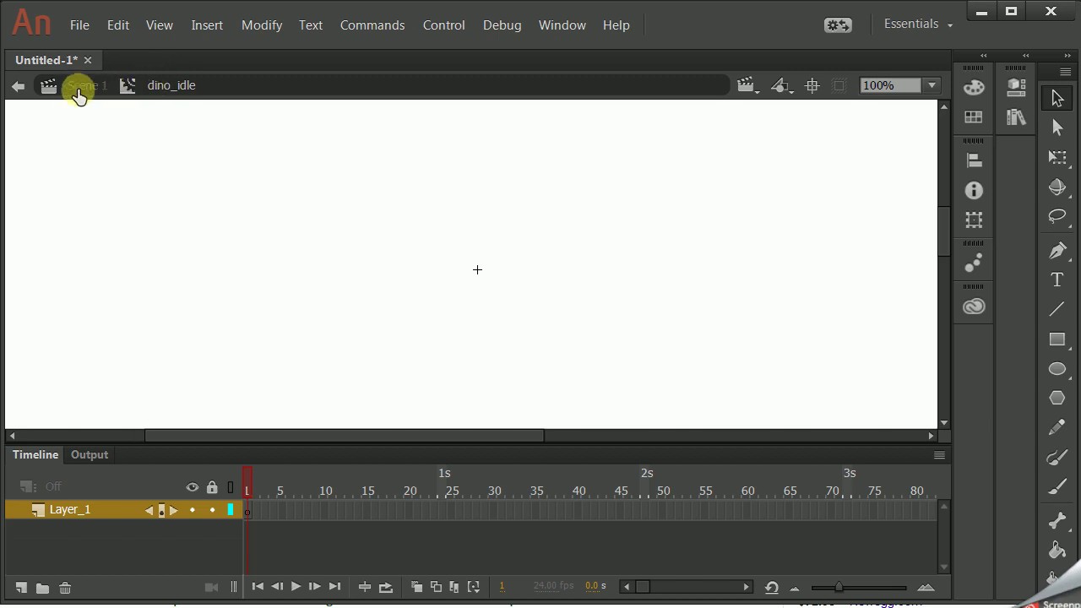
- Paste the ten idle frames at frame 1 of dino_idle and scrub through the poses
right_click(250, 513)
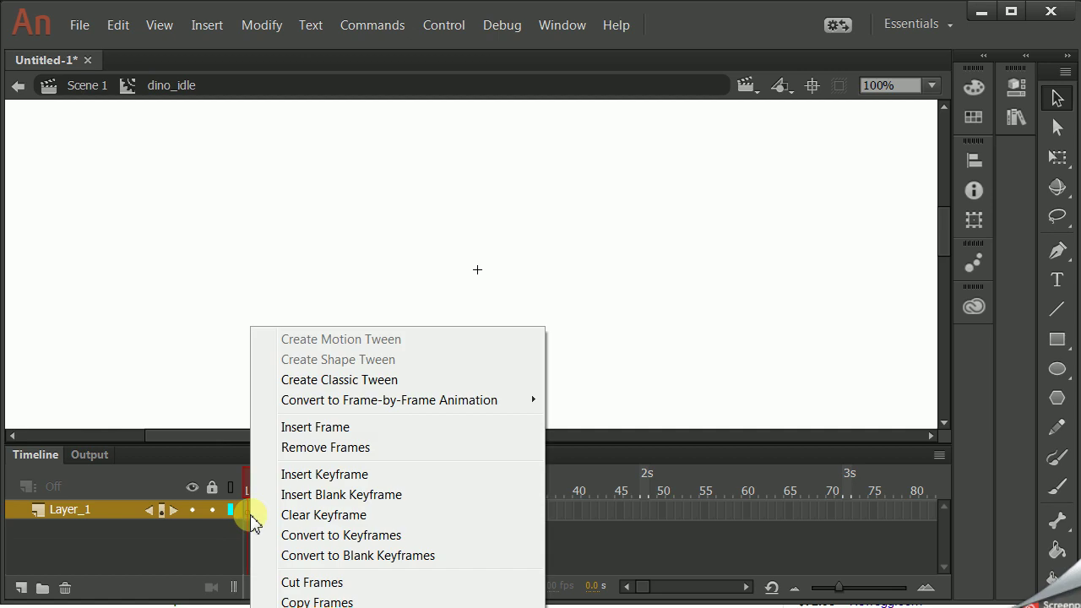
click(325, 606)
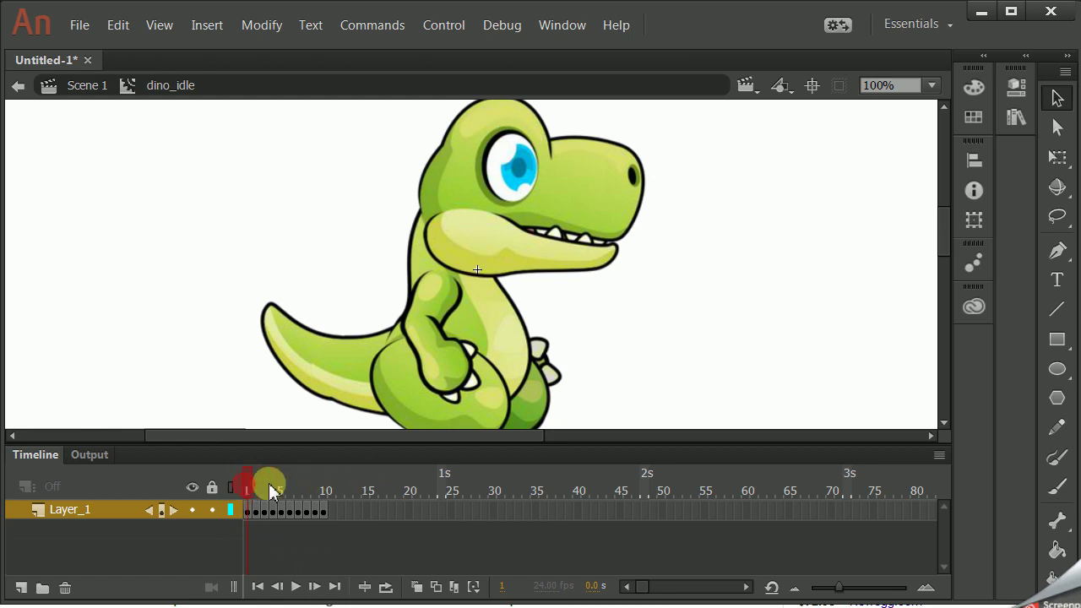
drag(244, 487, 216, 498)
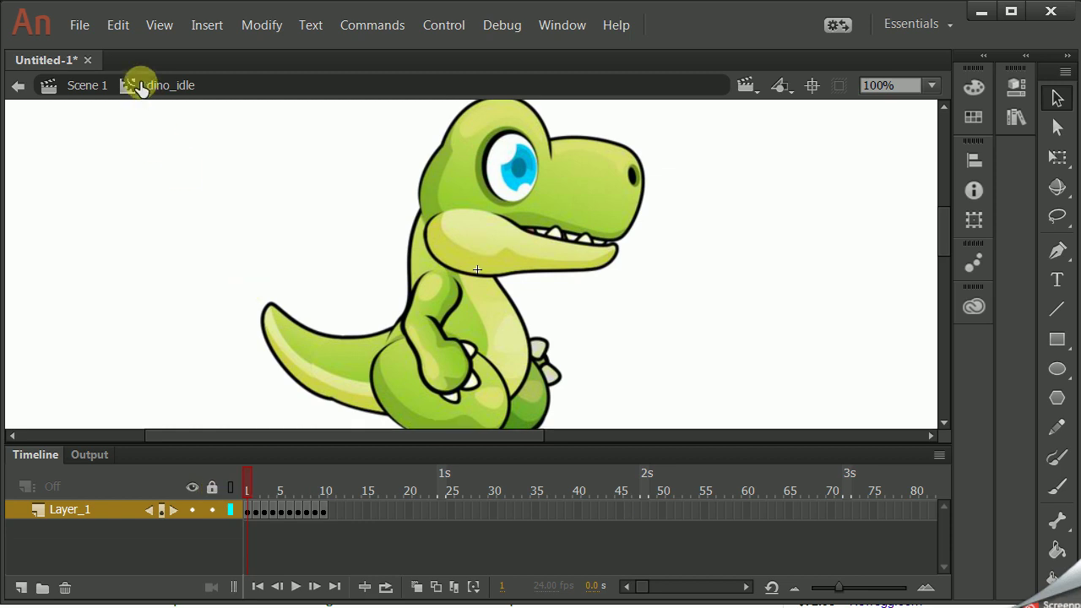
- Back in Scene 1, enlarge the Library panel and drag dino_idle onto the stage
click(87, 86)
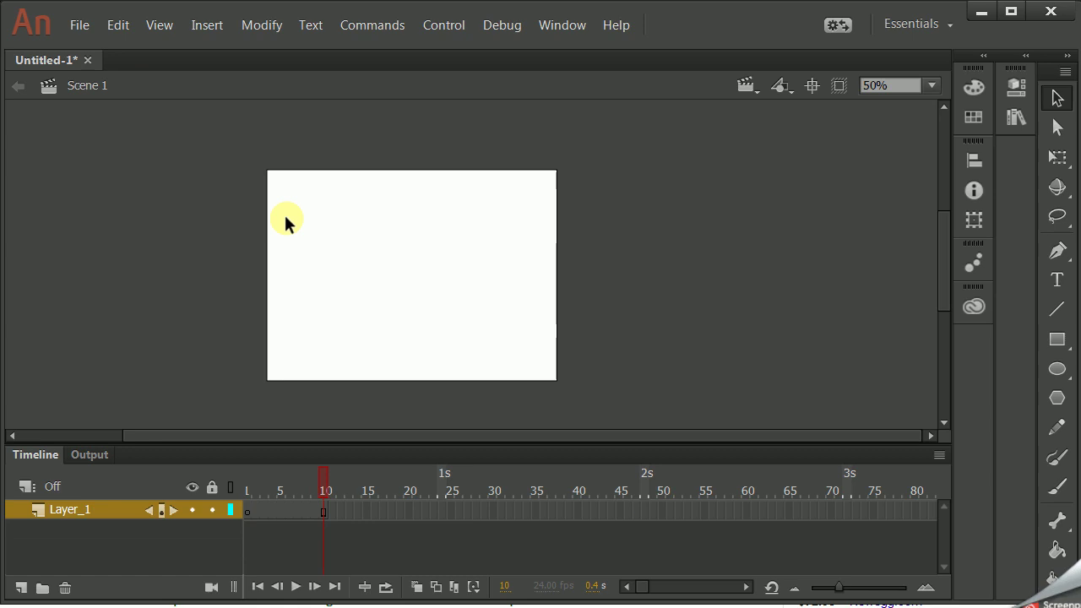
click(1016, 118)
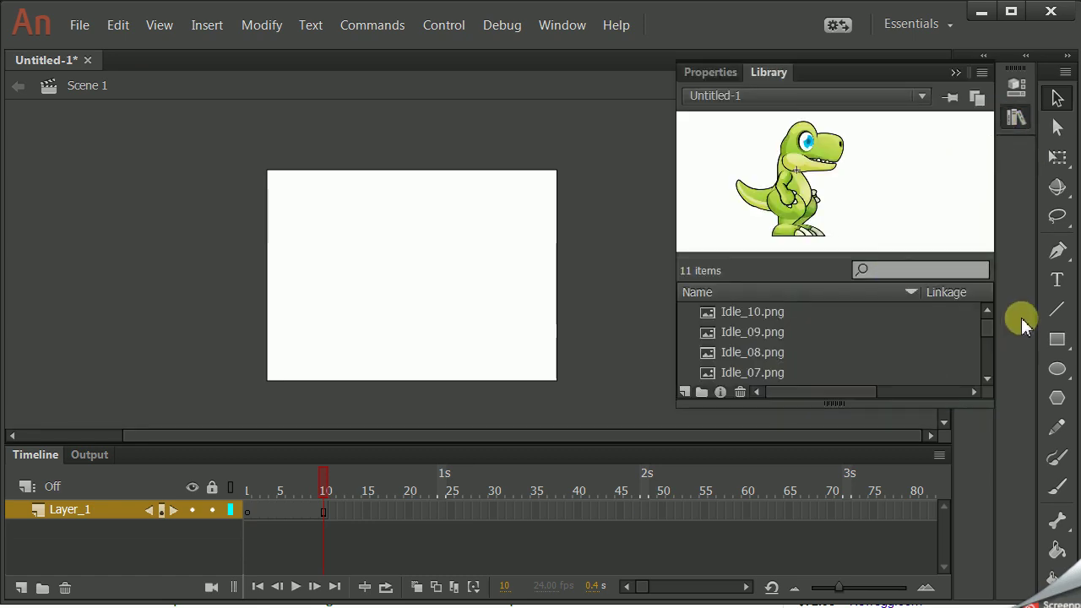
click(930, 392)
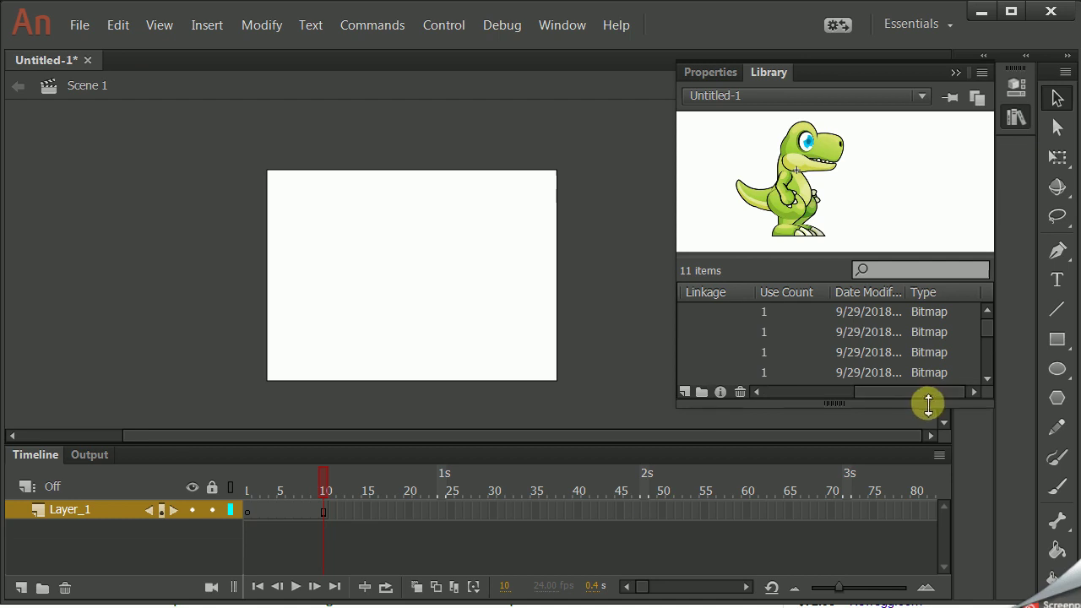
drag(928, 406, 967, 603)
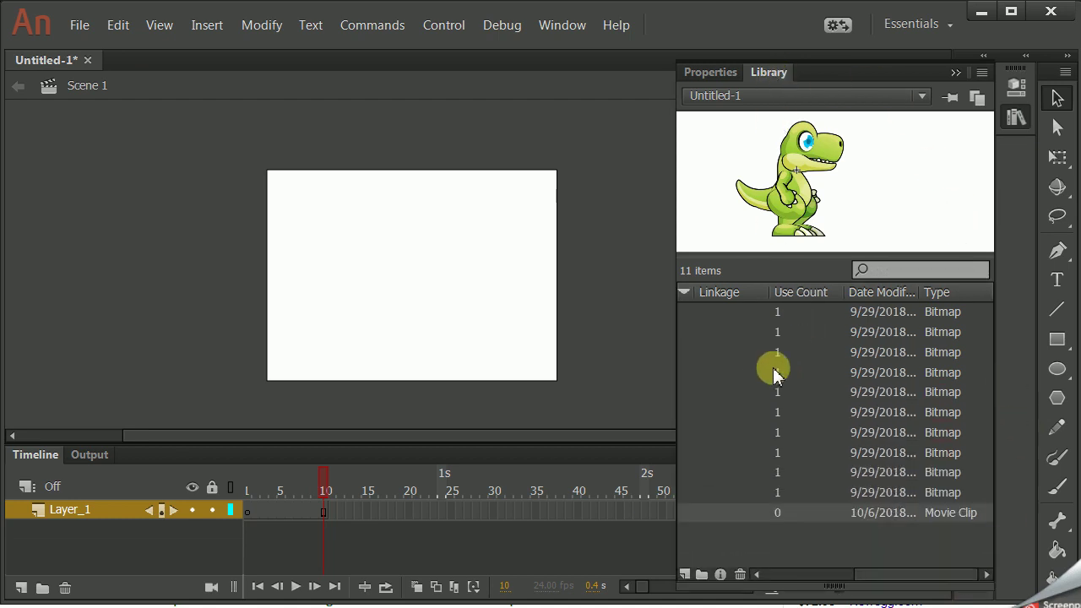
click(713, 75)
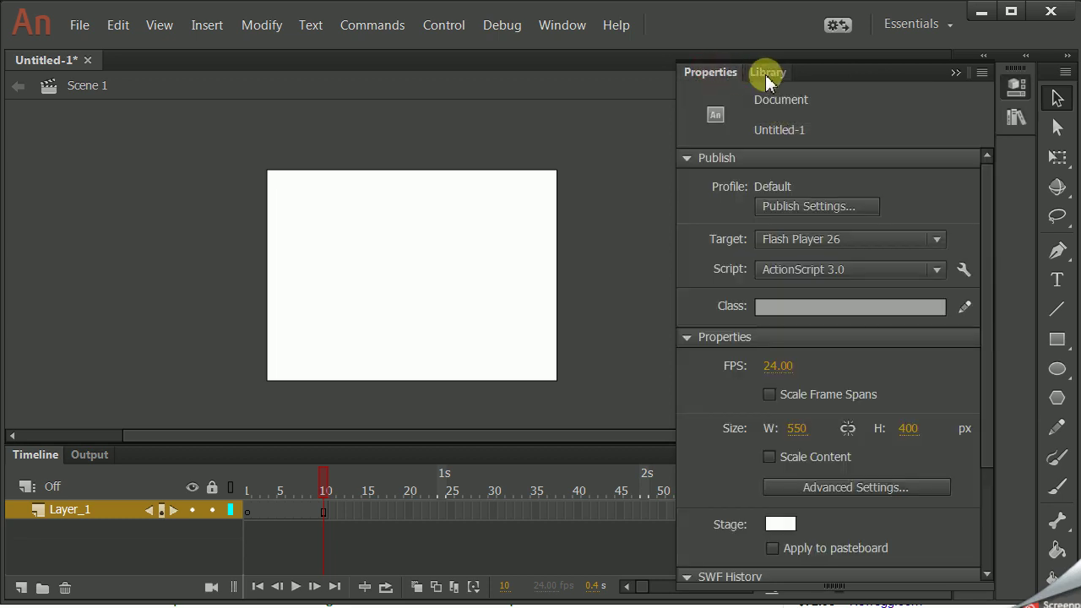
click(768, 74)
click(685, 292)
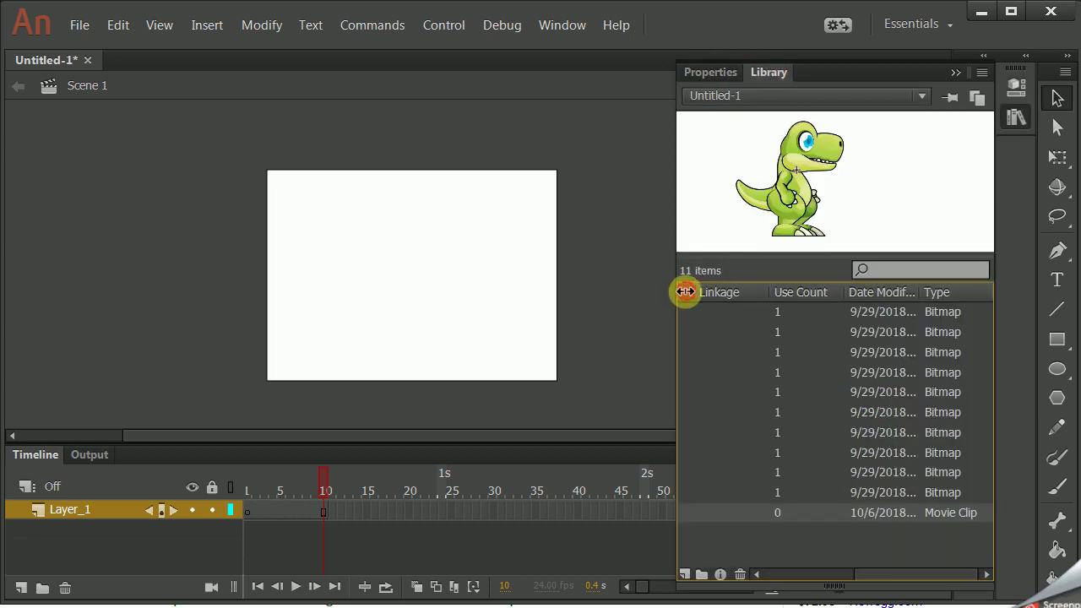
drag(936, 574, 783, 578)
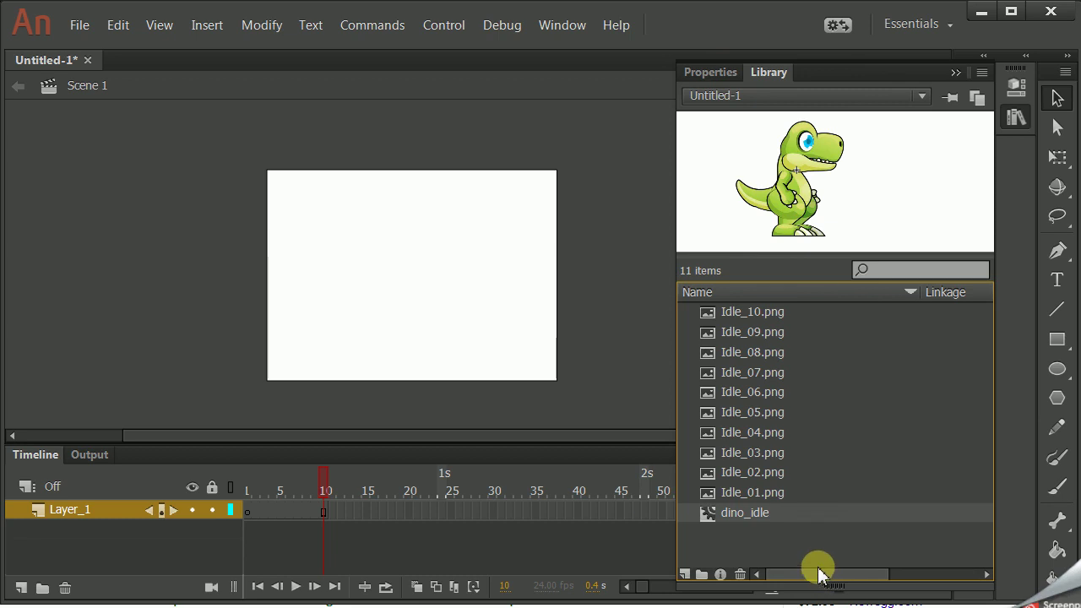
drag(756, 521, 448, 281)
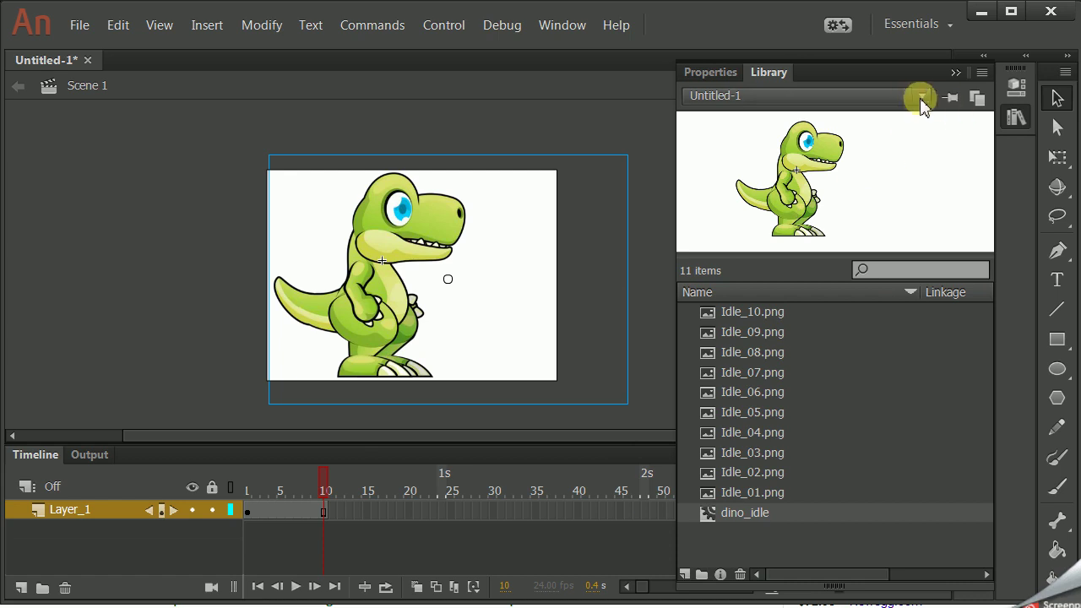
- With width and height linked, set the dino_idle instance width to 300 (height 208.20)
click(698, 74)
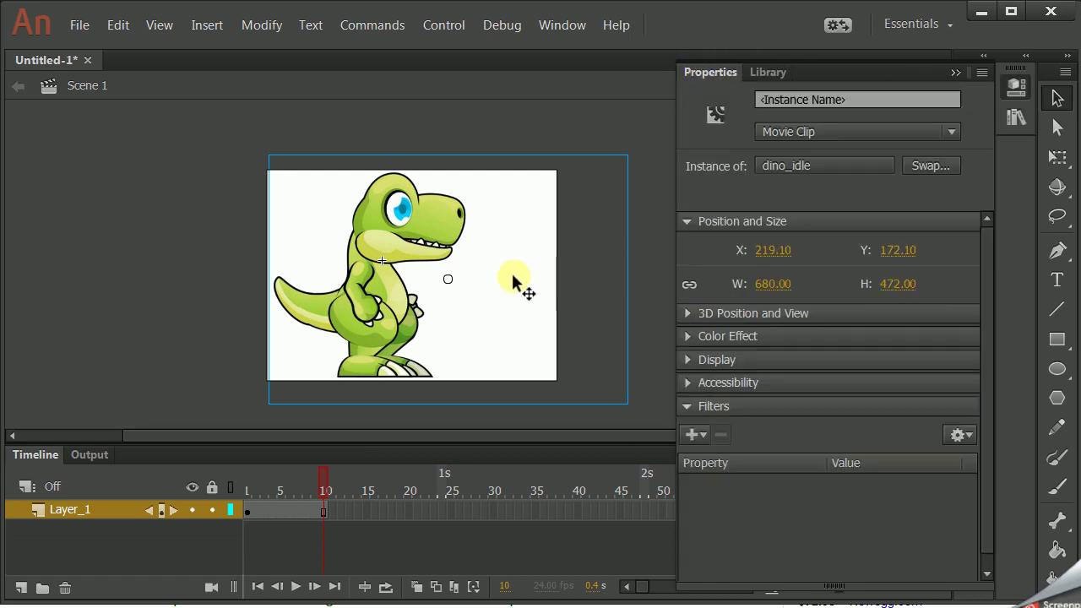
click(406, 250)
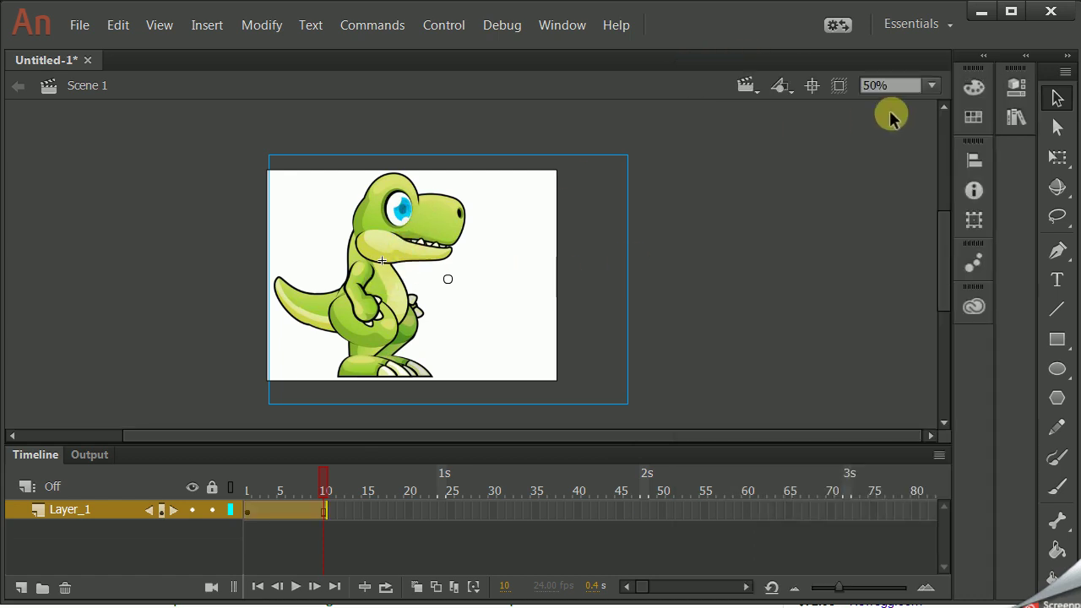
click(1016, 92)
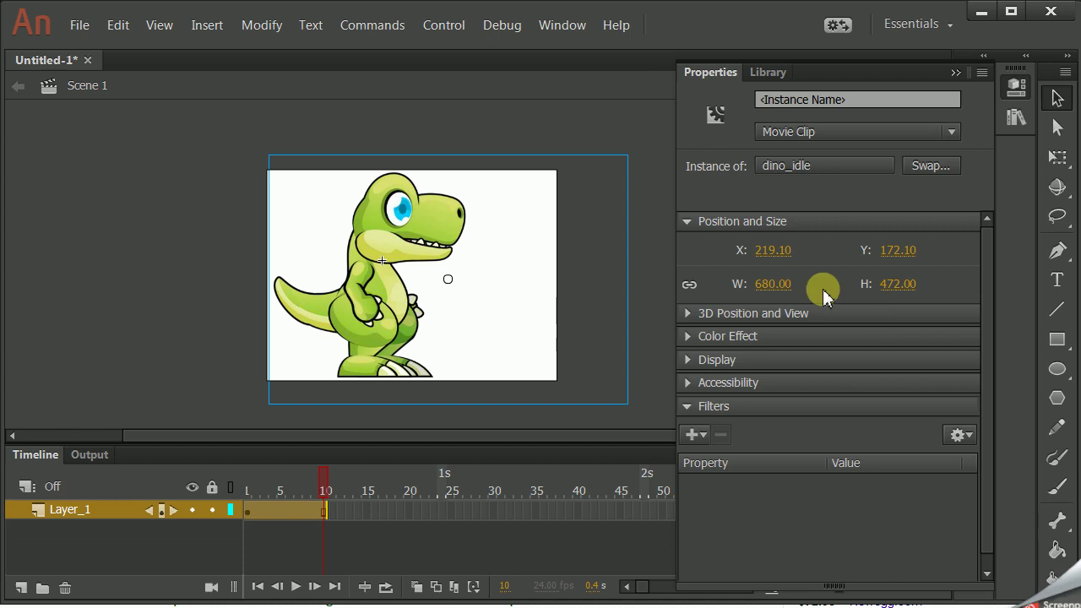
click(770, 284)
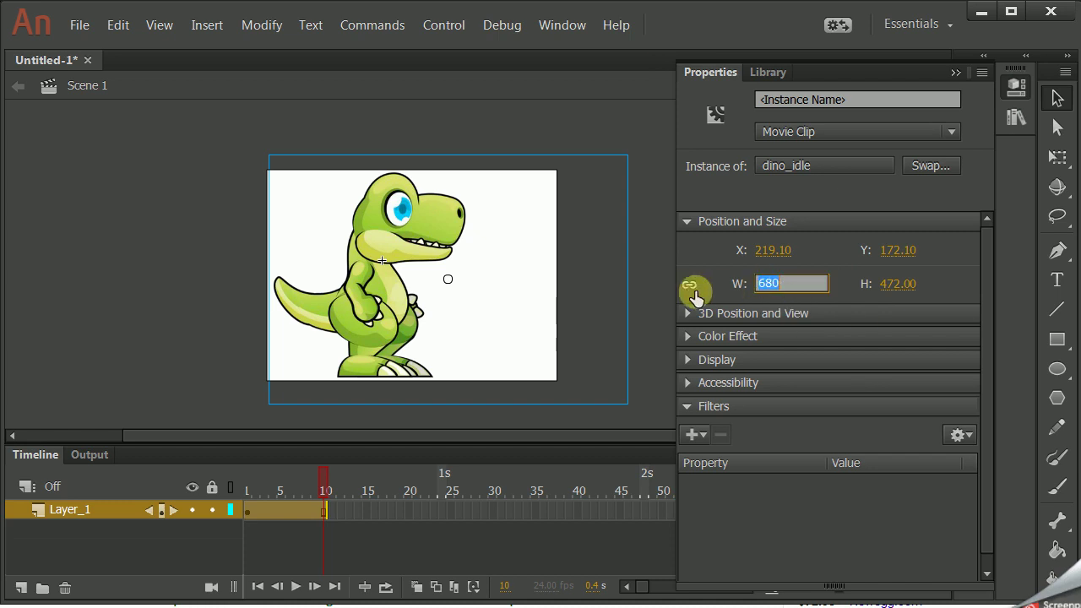
click(689, 285)
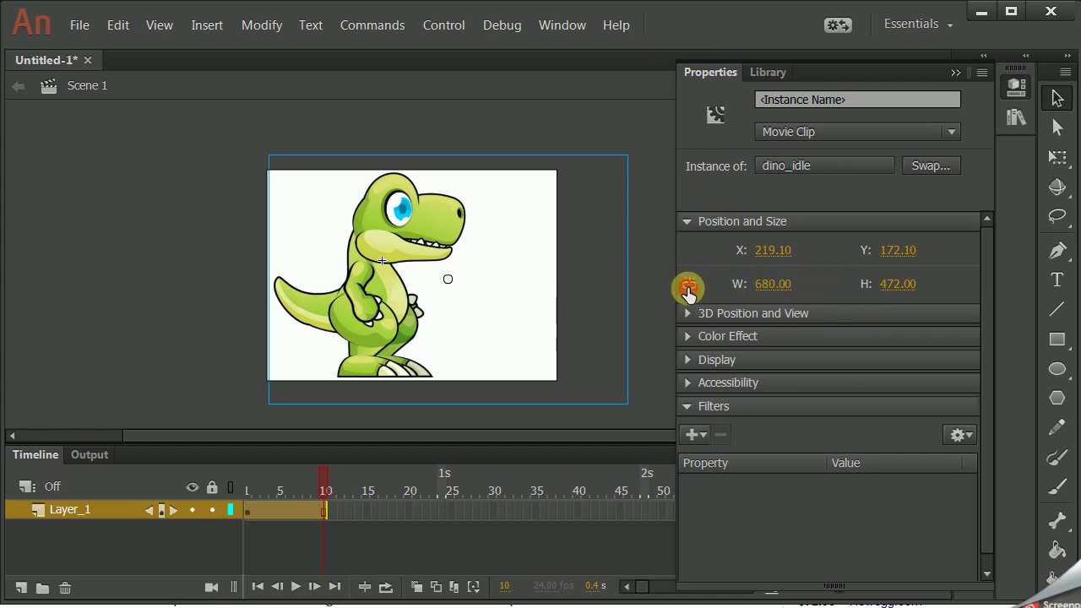
click(769, 283)
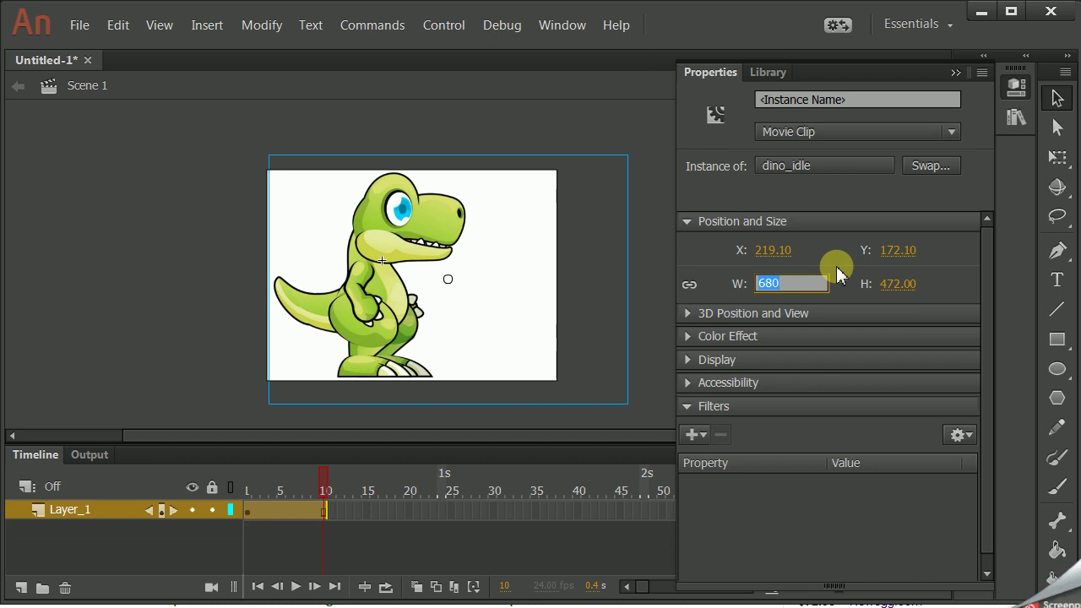
text(3)
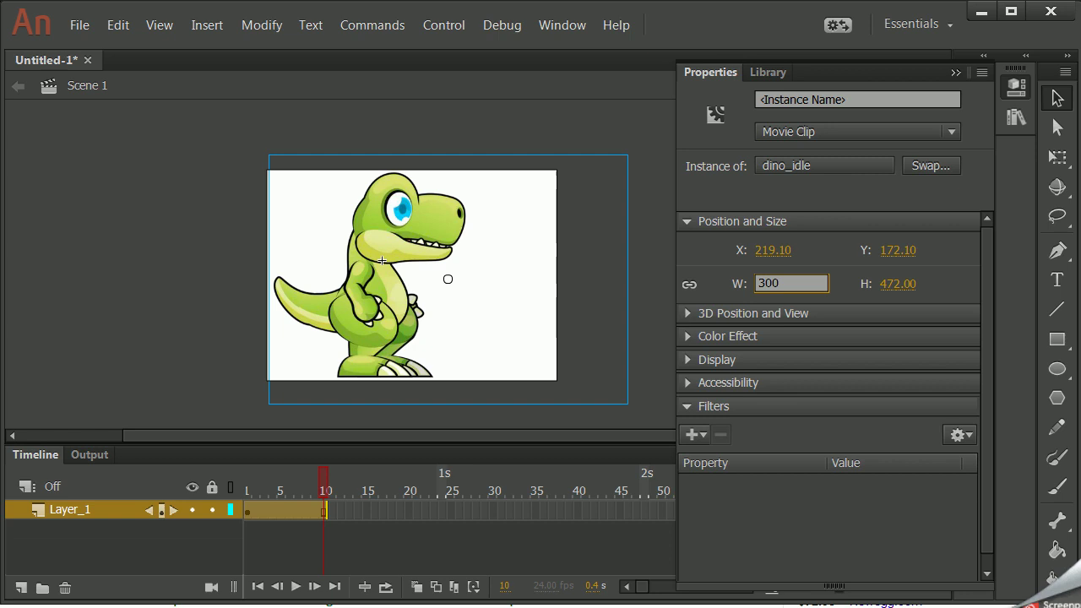
text(00)
click(837, 267)
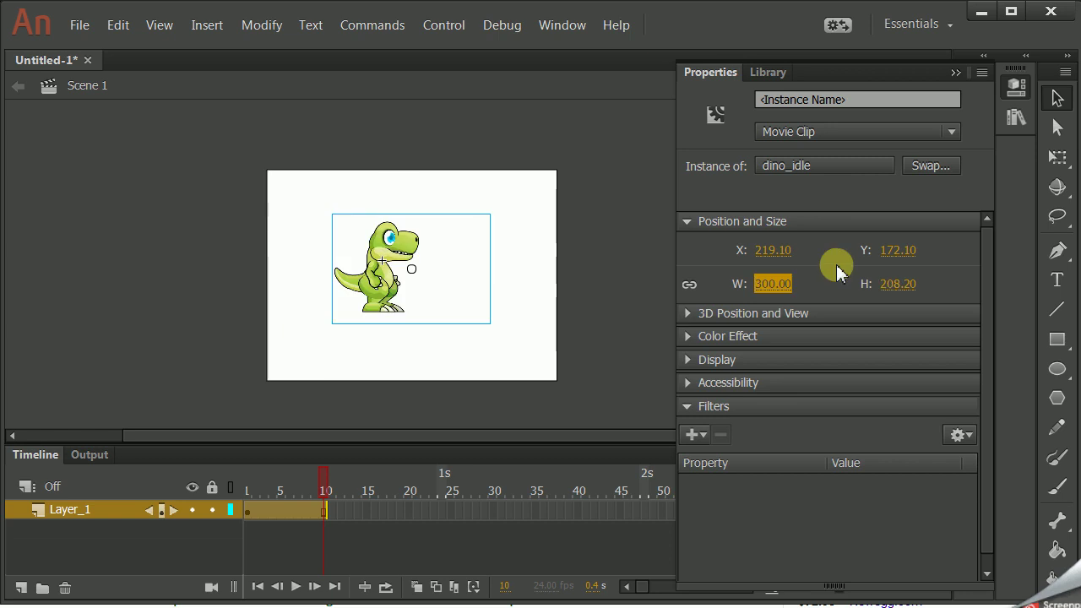
click(572, 127)
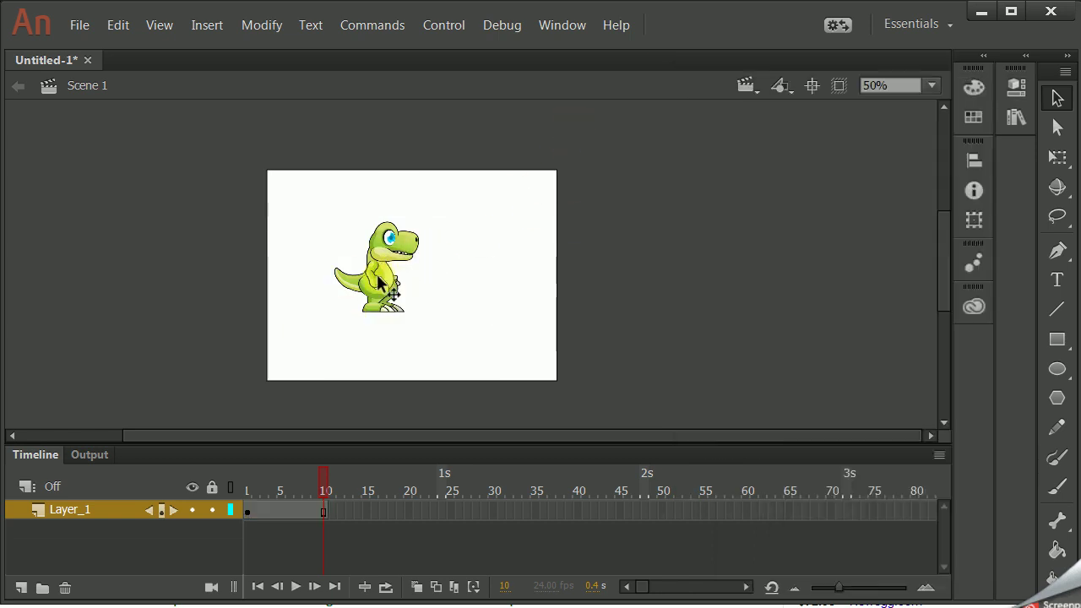
- Nudge the dino right, scrub dino_idle's frames inside the symbol, and return to Scene 1
drag(377, 284, 404, 286)
click(667, 272)
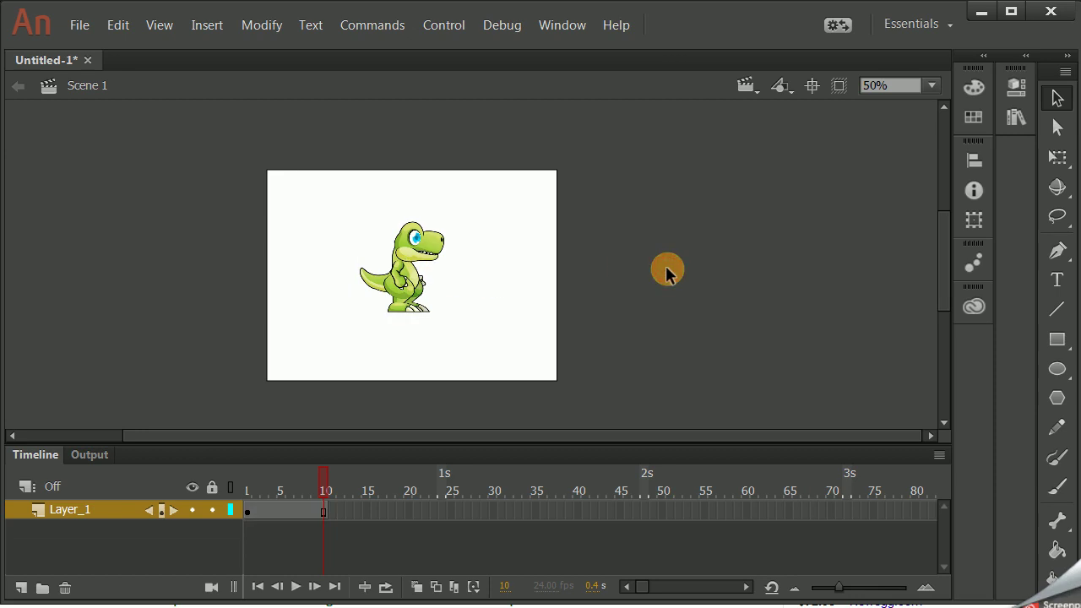
mouse_move(321, 479)
mouse_down()
mouse_move(223, 488)
mouse_move(324, 490)
mouse_up()
double_click(429, 283)
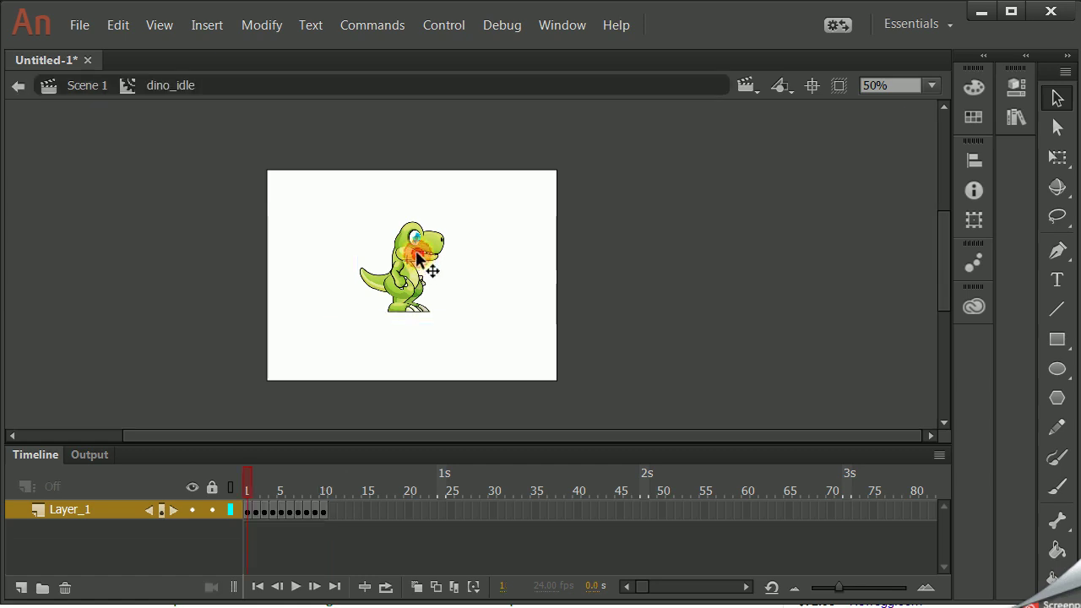
drag(254, 483, 324, 488)
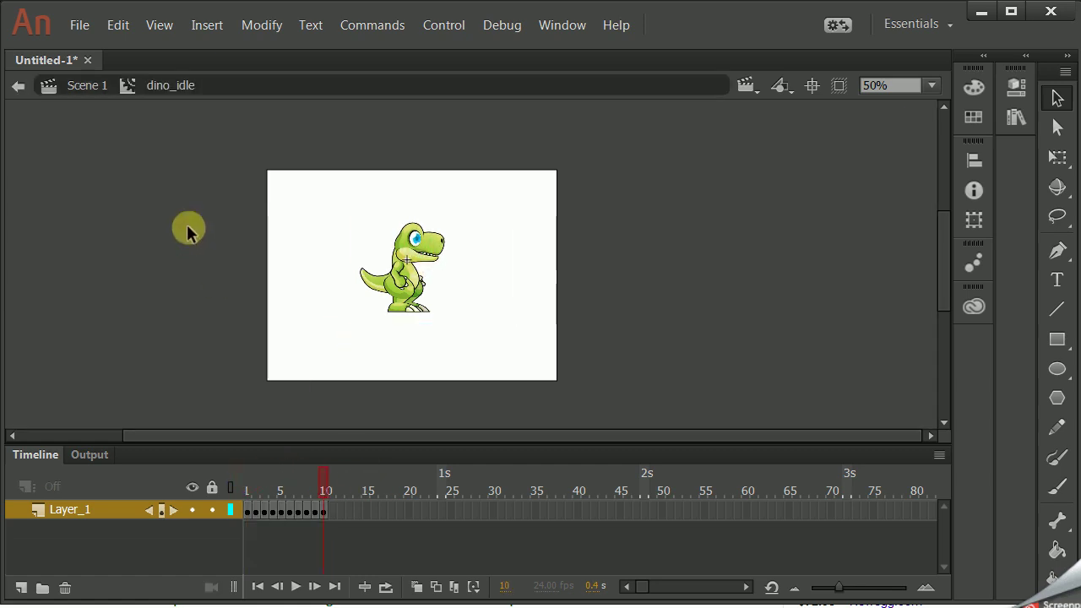
click(21, 88)
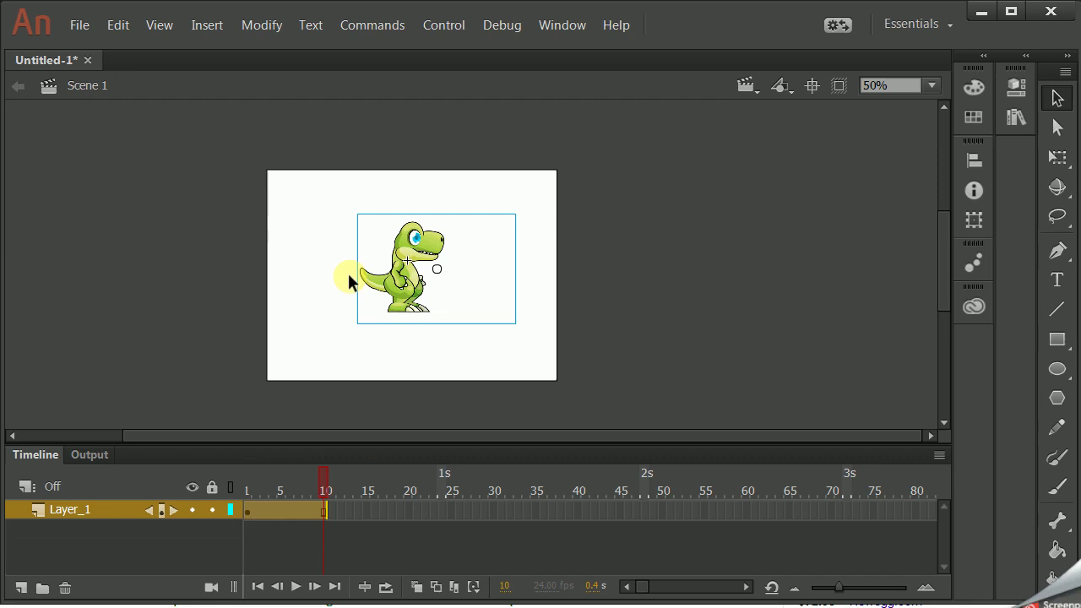
- Extend Layer_1 with Insert Frame so it runs to frame 72
click(325, 512)
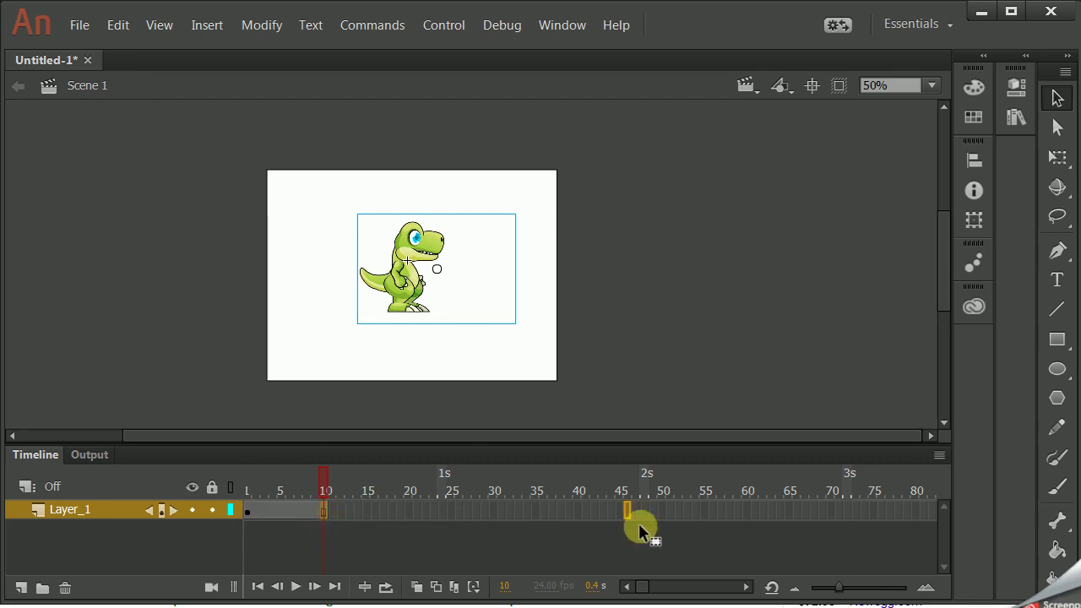
click(843, 510)
key(F5)
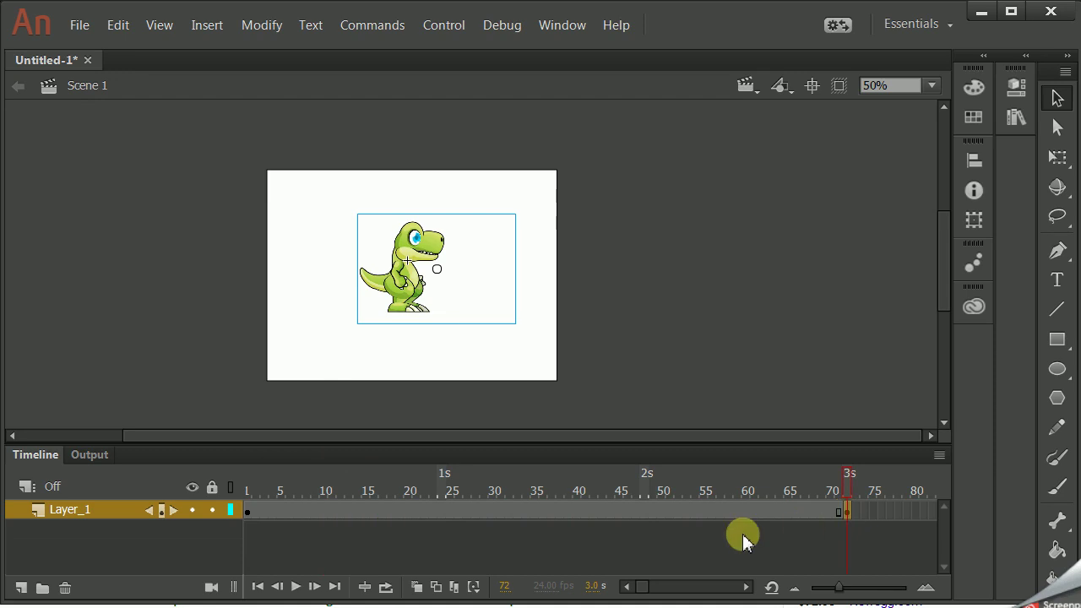
key(ctrl+z)
click(847, 513)
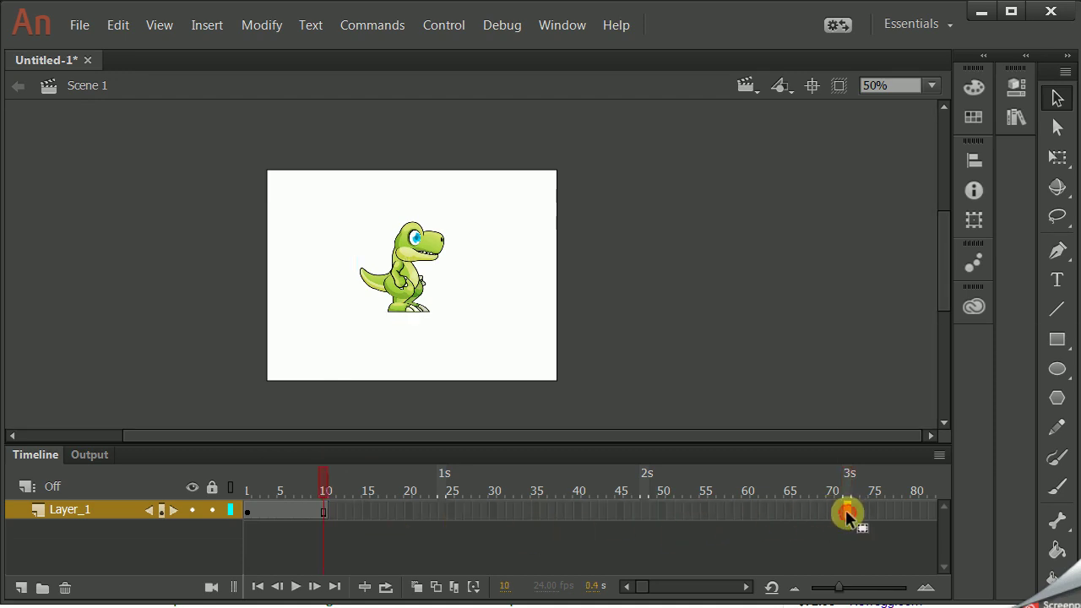
right_click(847, 513)
click(951, 427)
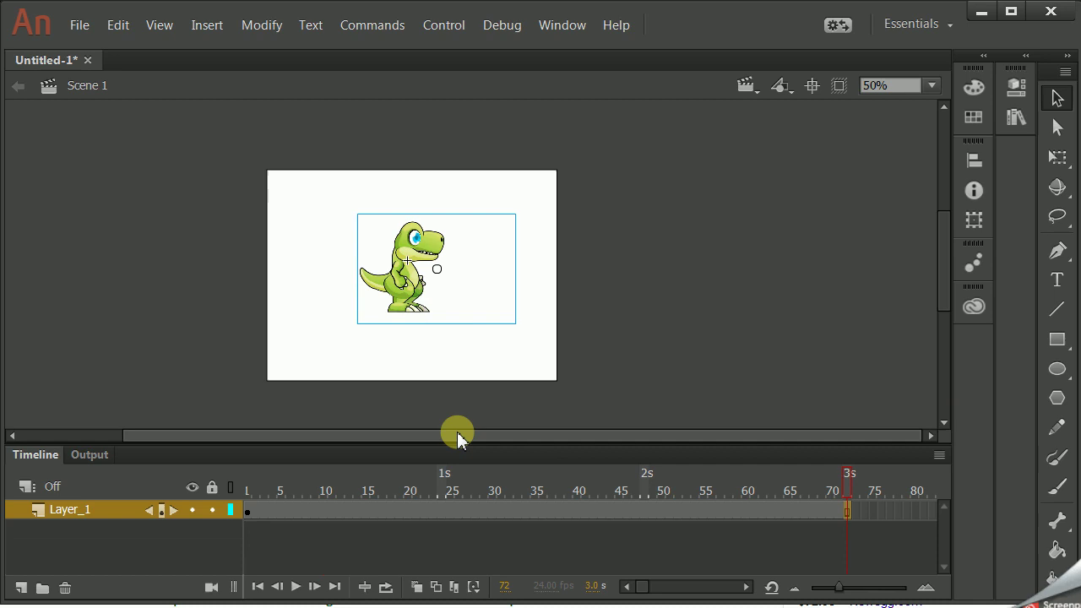
- Test the movie as a SWF preview and close the preview window
click(441, 27)
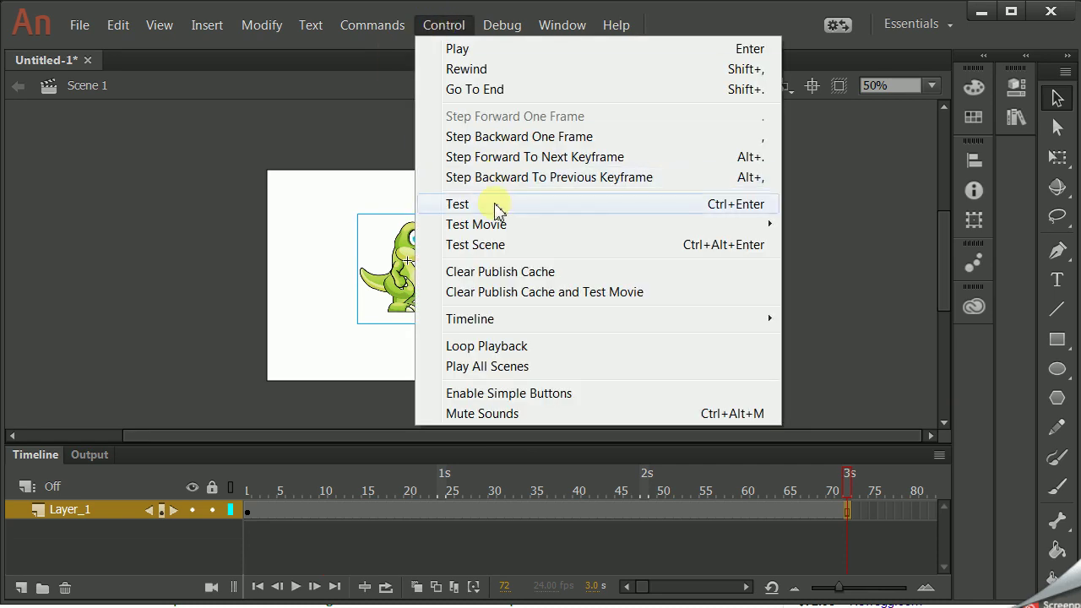
click(495, 206)
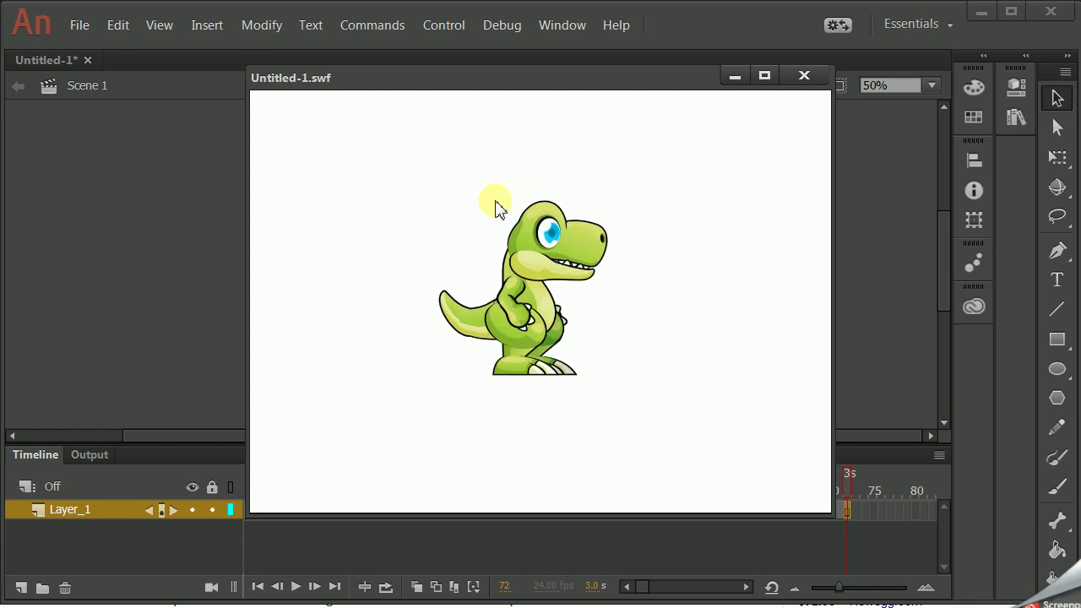
click(804, 76)
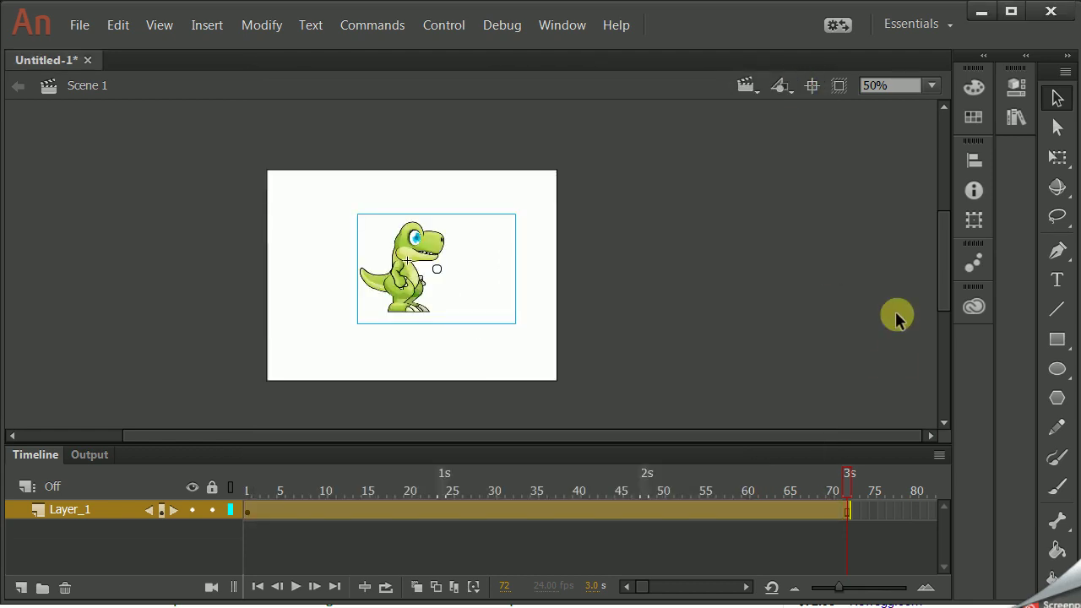
- Delete the dino instance from frame 1 of the stage
click(856, 281)
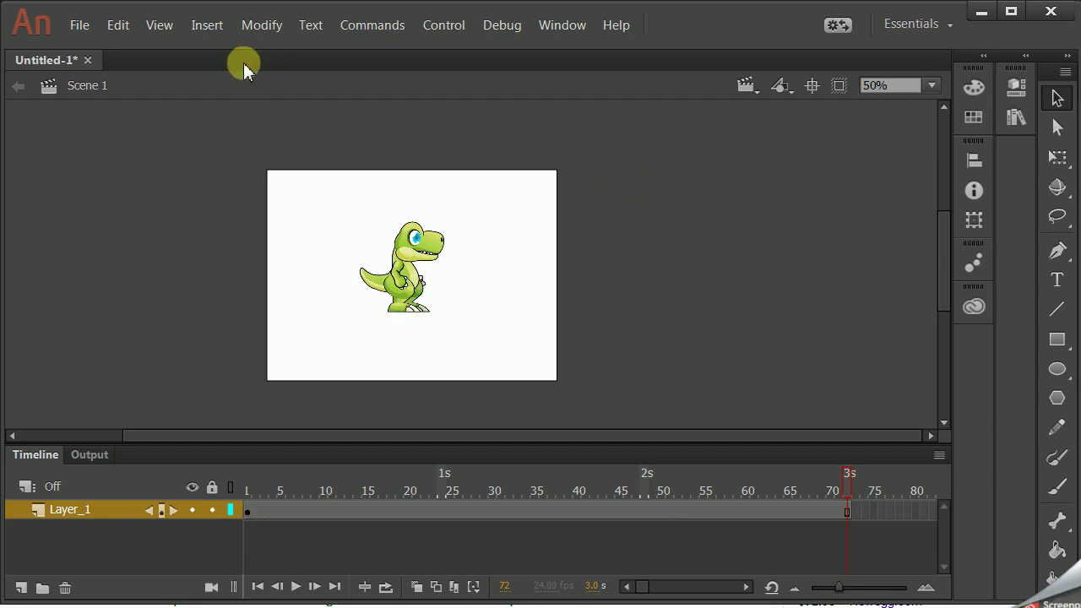
click(74, 25)
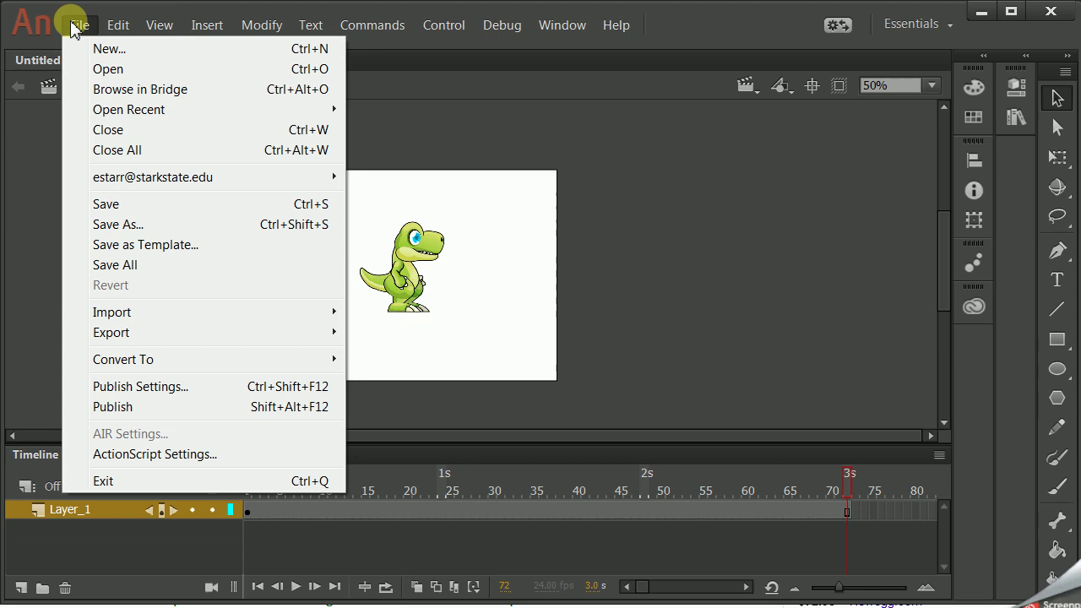
mouse_move(198, 314)
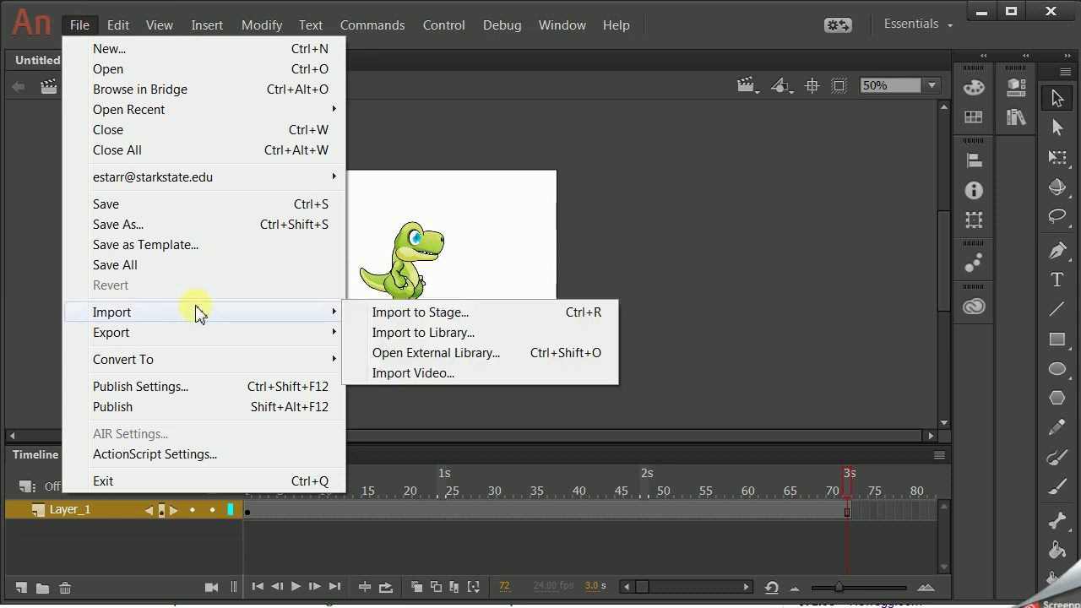
click(245, 511)
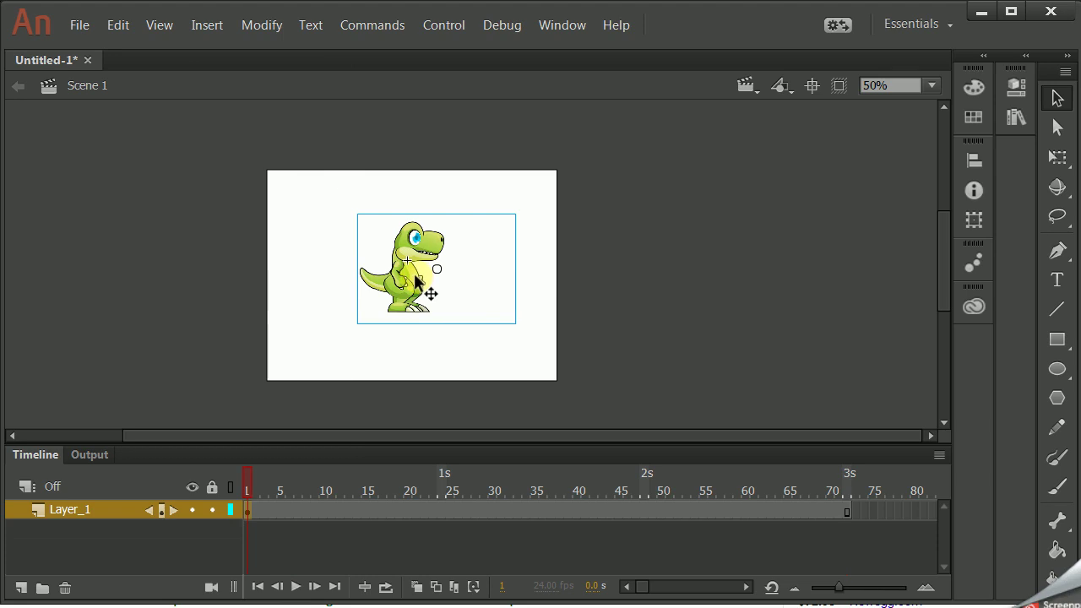
key(Delete)
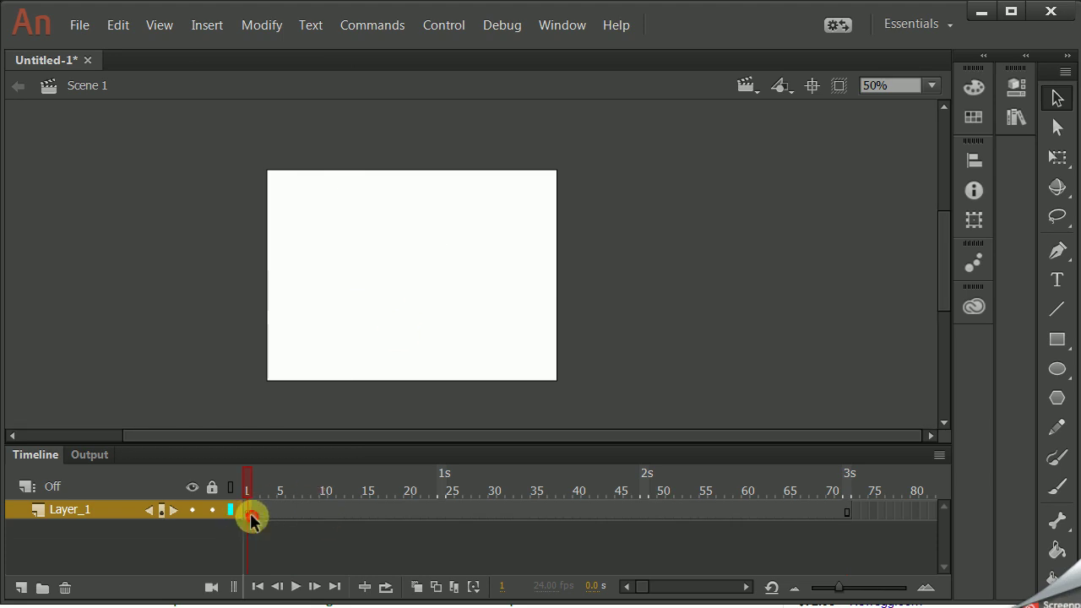
- Import Jump_01.png to the stage as the full jump image sequence
click(81, 28)
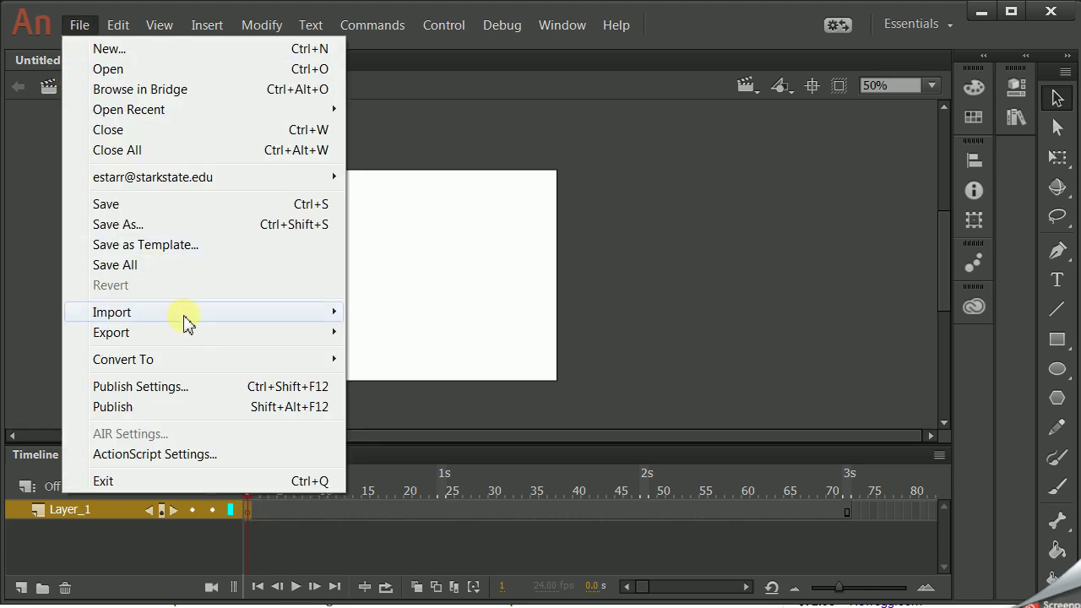
mouse_move(189, 321)
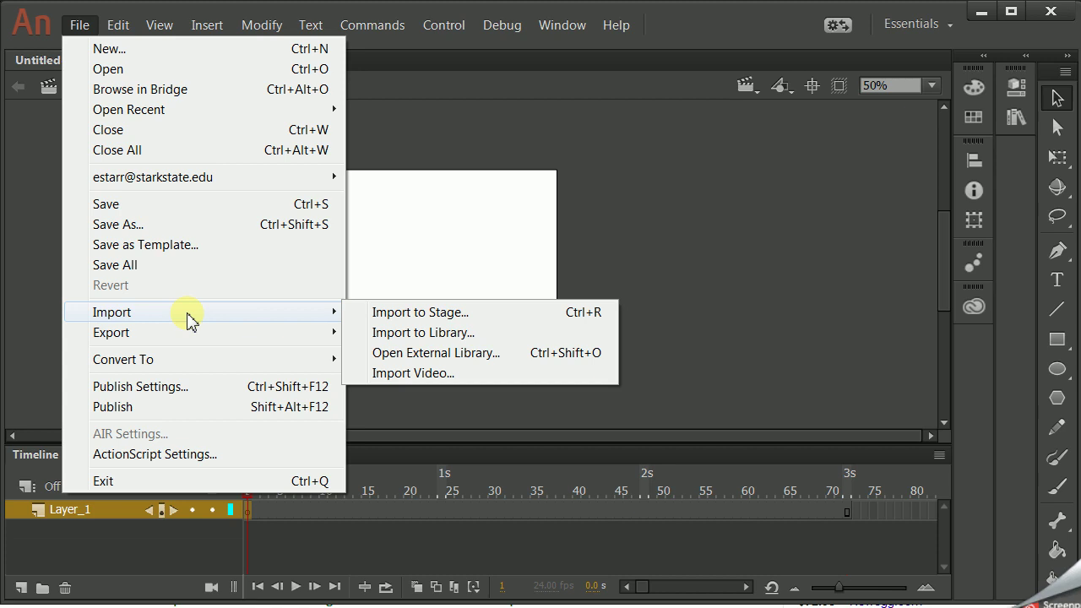
click(417, 314)
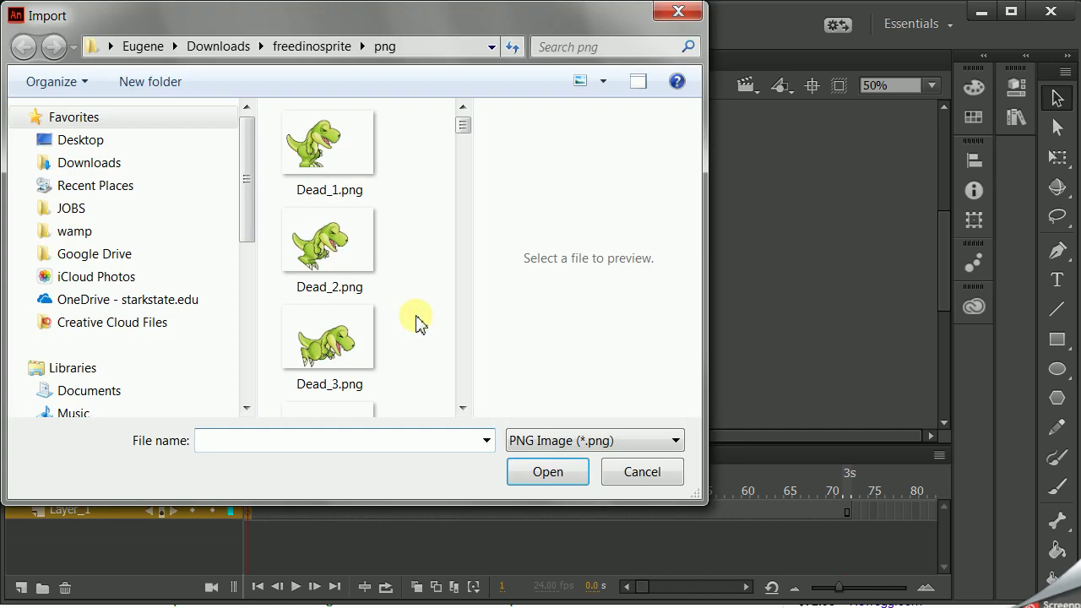
drag(469, 127, 489, 245)
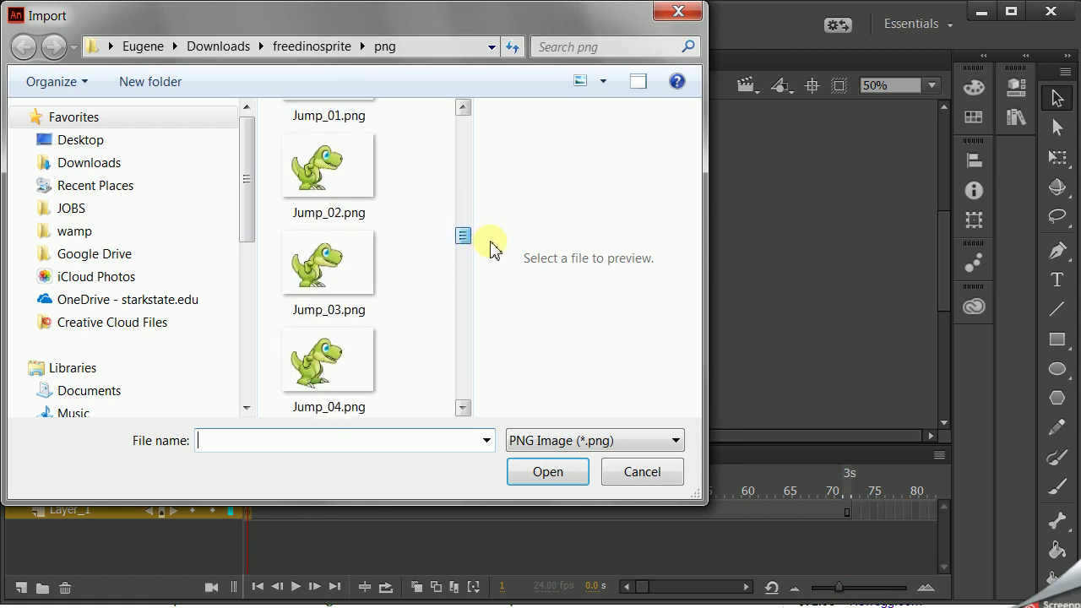
click(355, 173)
scroll(351, 189, up, 1)
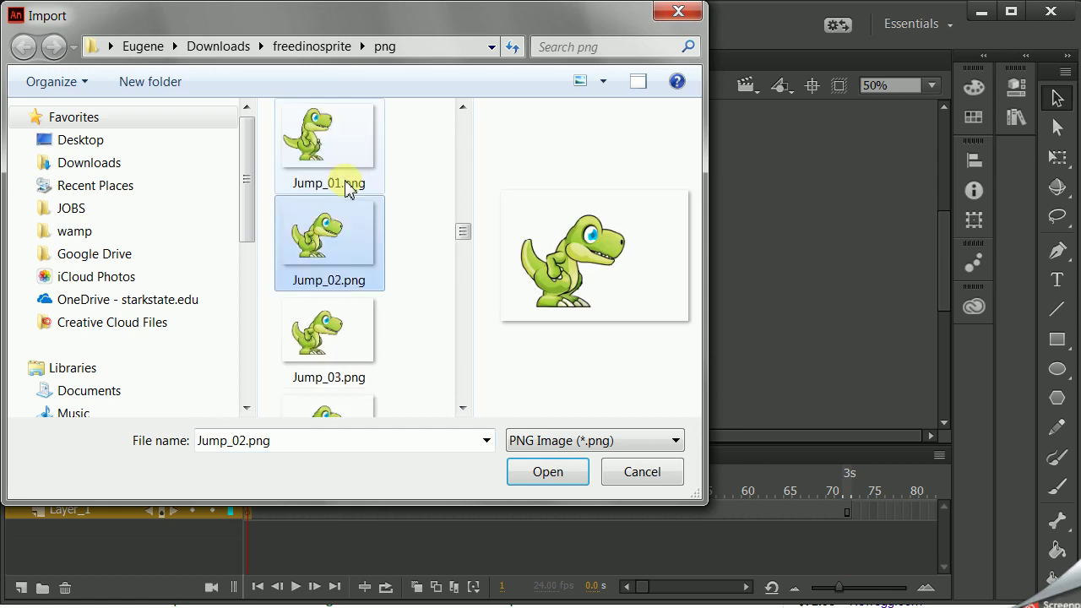
scroll(326, 222, up, 1)
click(330, 222)
scroll(338, 284, down, 2)
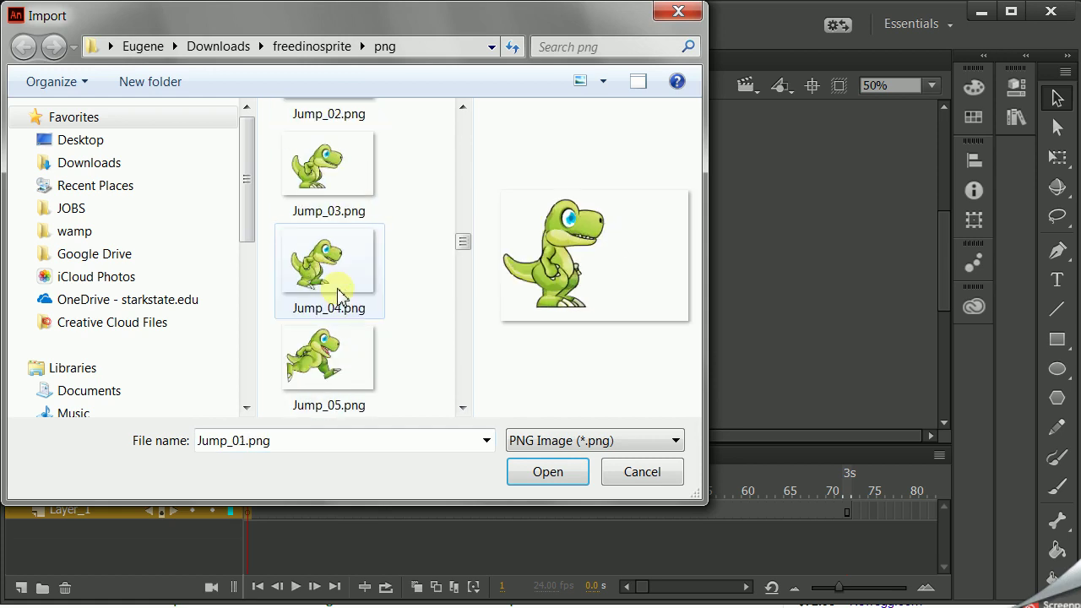
scroll(389, 296, up, 1)
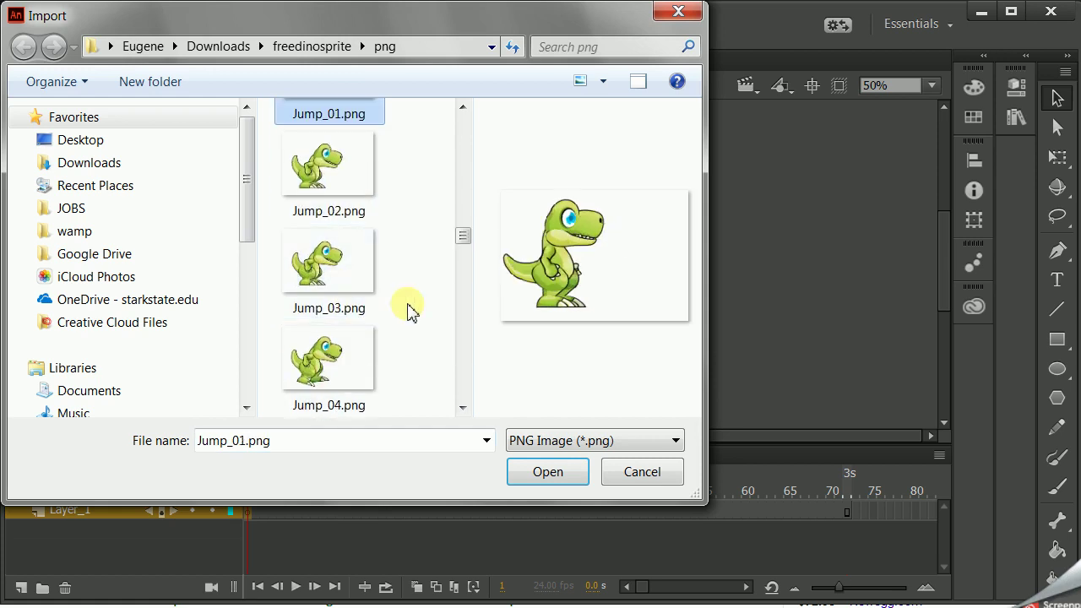
scroll(427, 311, up, 1)
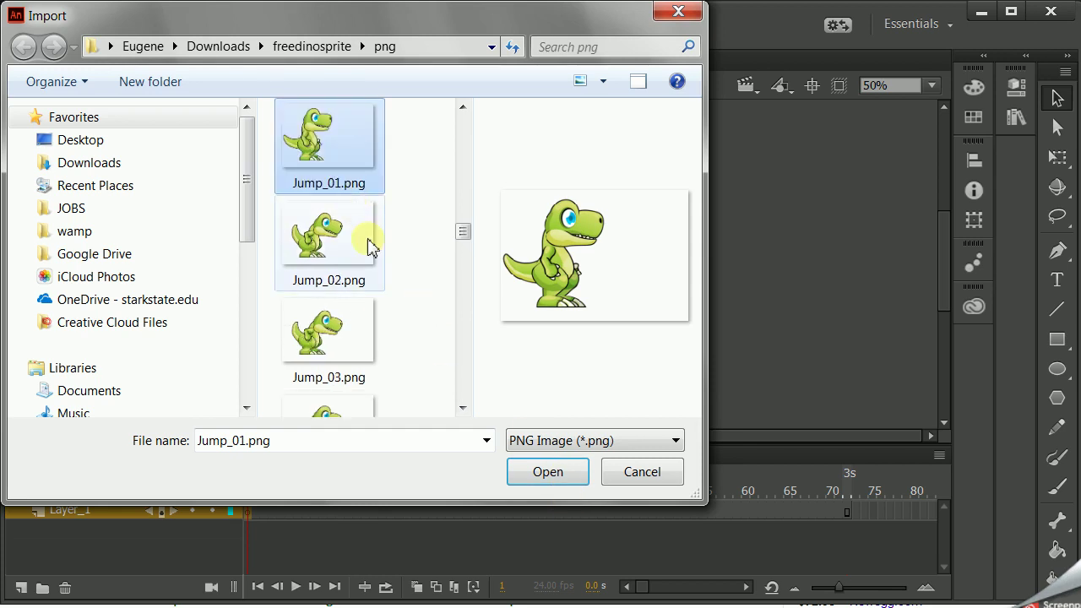
click(549, 472)
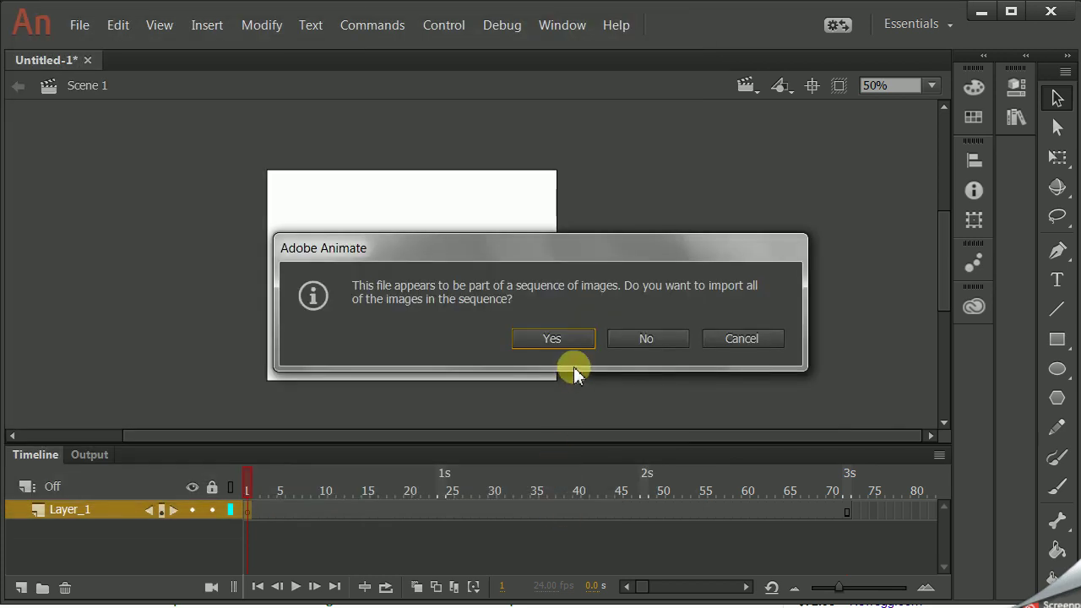
click(552, 339)
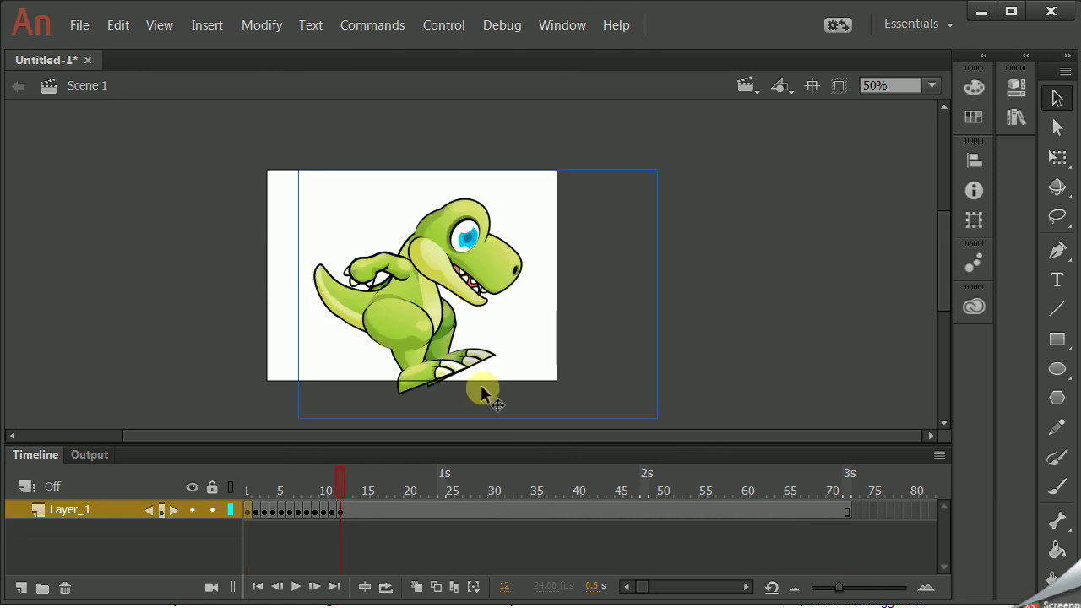
- Review the twelve jump poses, then cut frames 1–12 and paste them back
drag(340, 478, 457, 492)
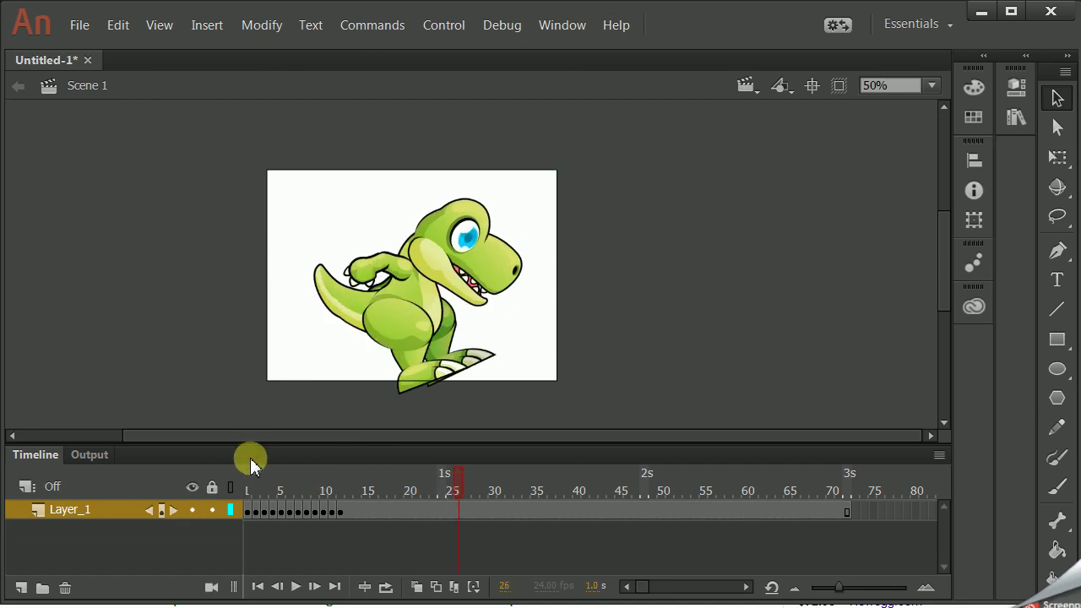
click(340, 512)
drag(342, 490, 218, 499)
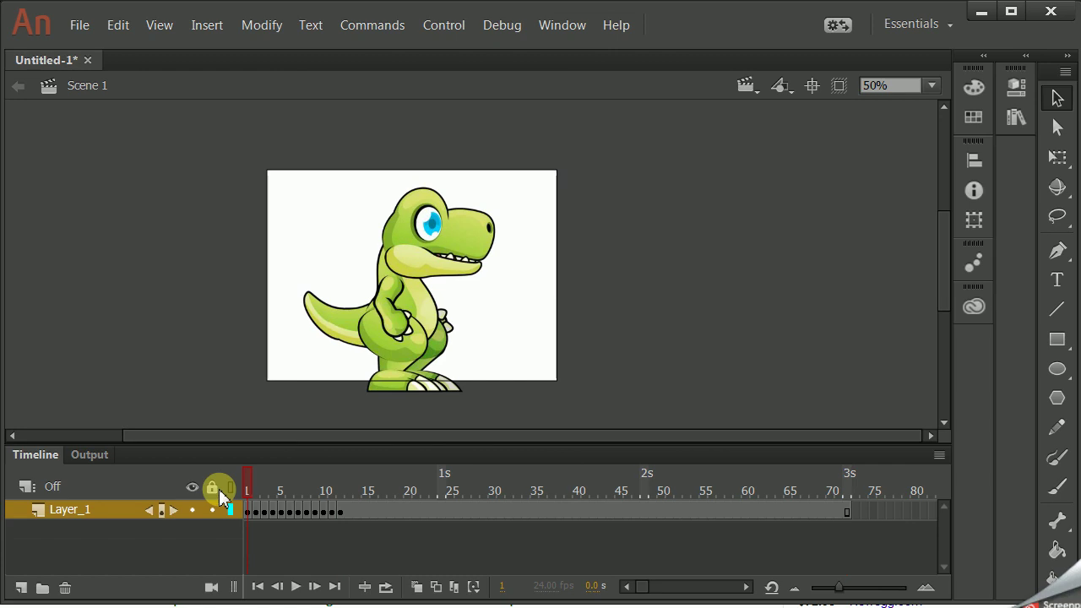
click(343, 513)
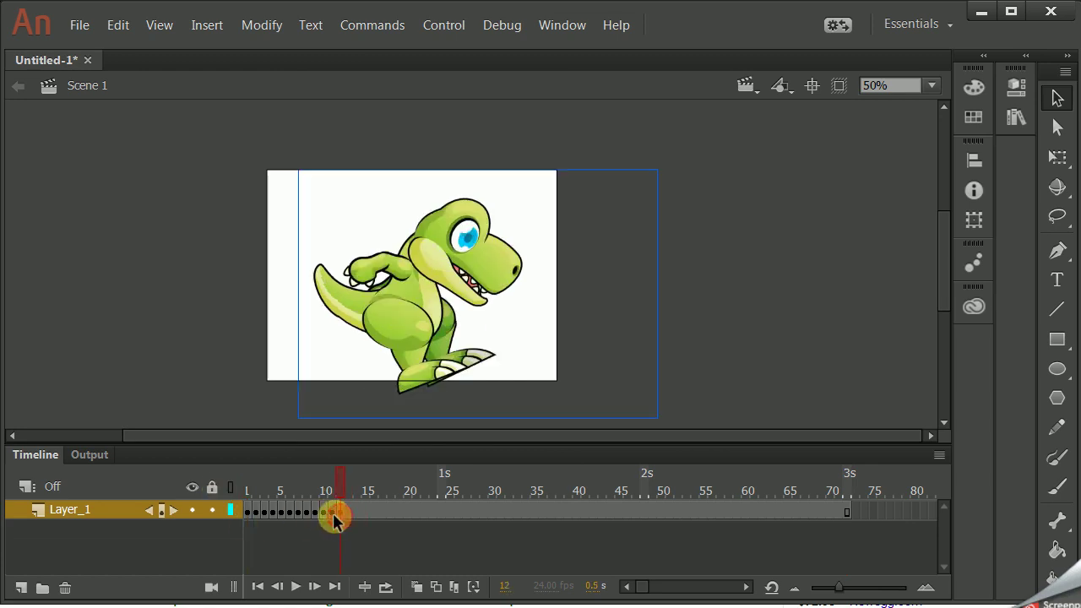
drag(336, 520, 244, 521)
right_click(271, 512)
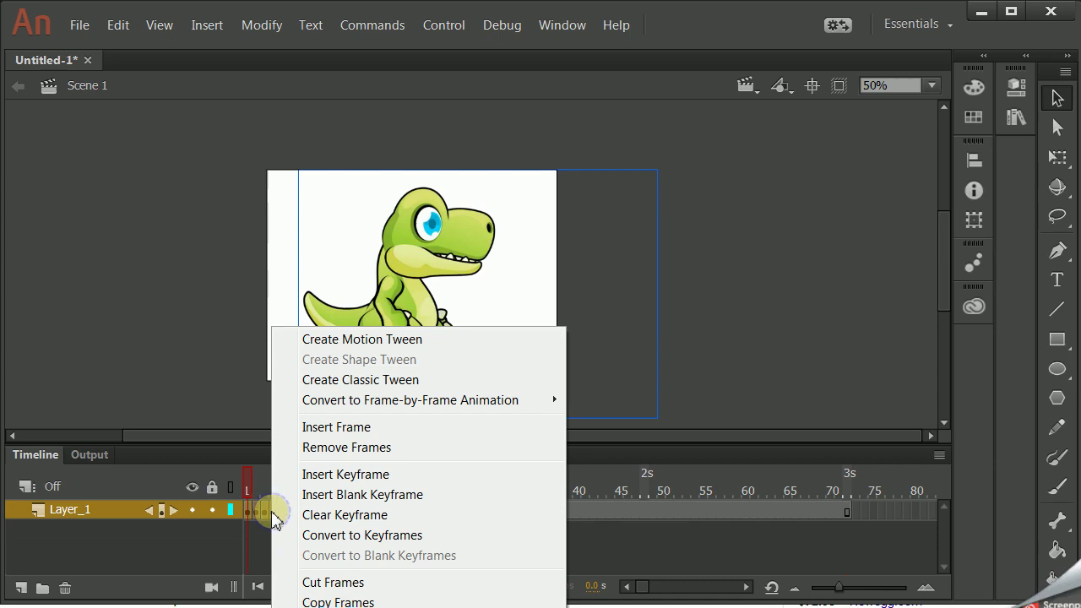
click(342, 583)
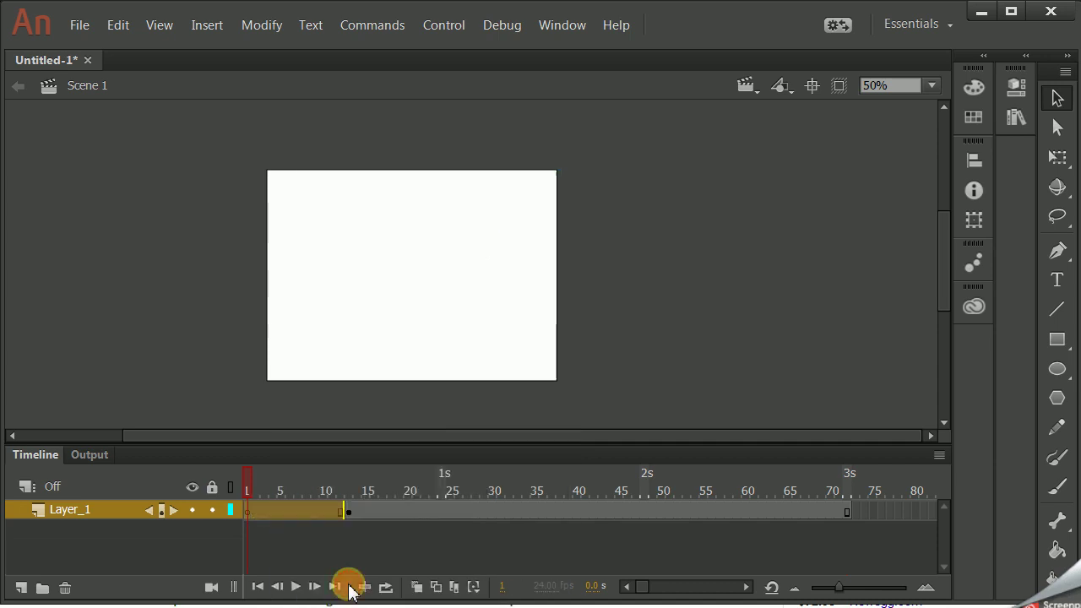
key(ctrl+alt+v)
- Cut frames 1–12 again and paste them back starting at frame 1
click(340, 512)
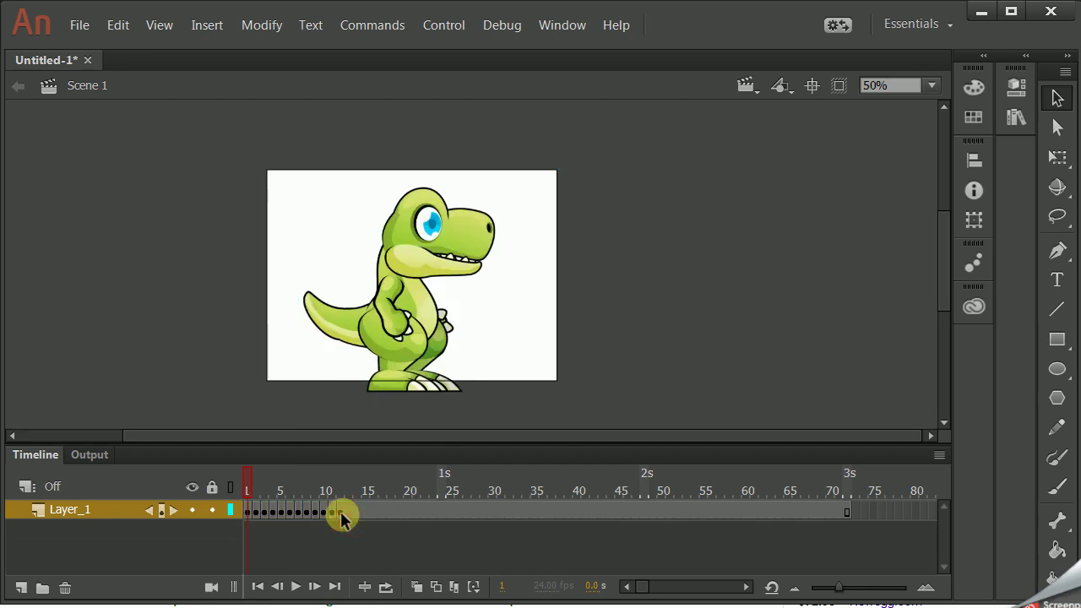
click(247, 512)
right_click(274, 513)
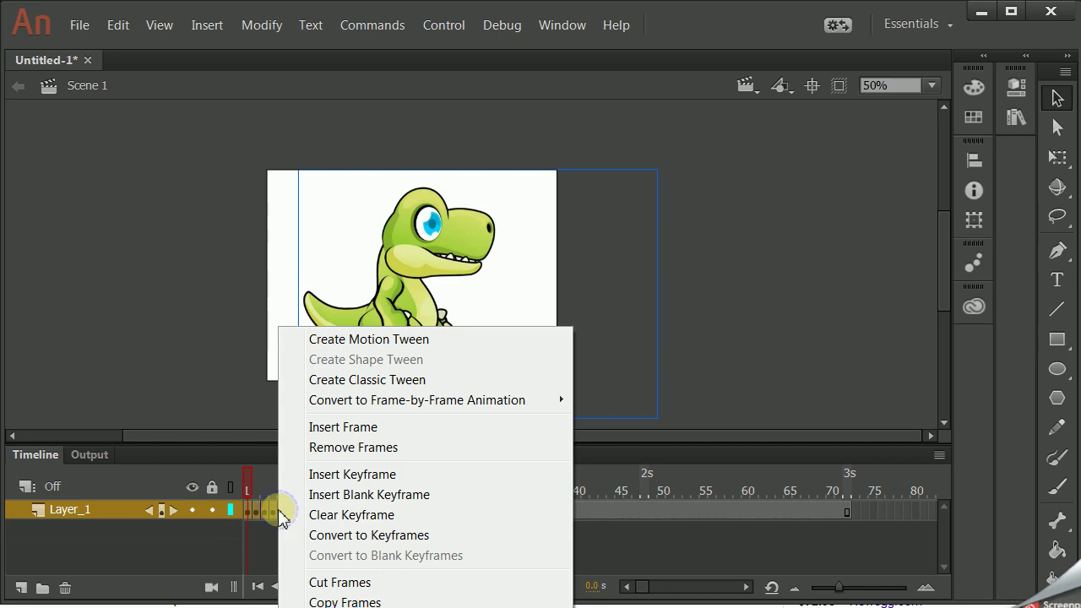
click(355, 582)
click(347, 513)
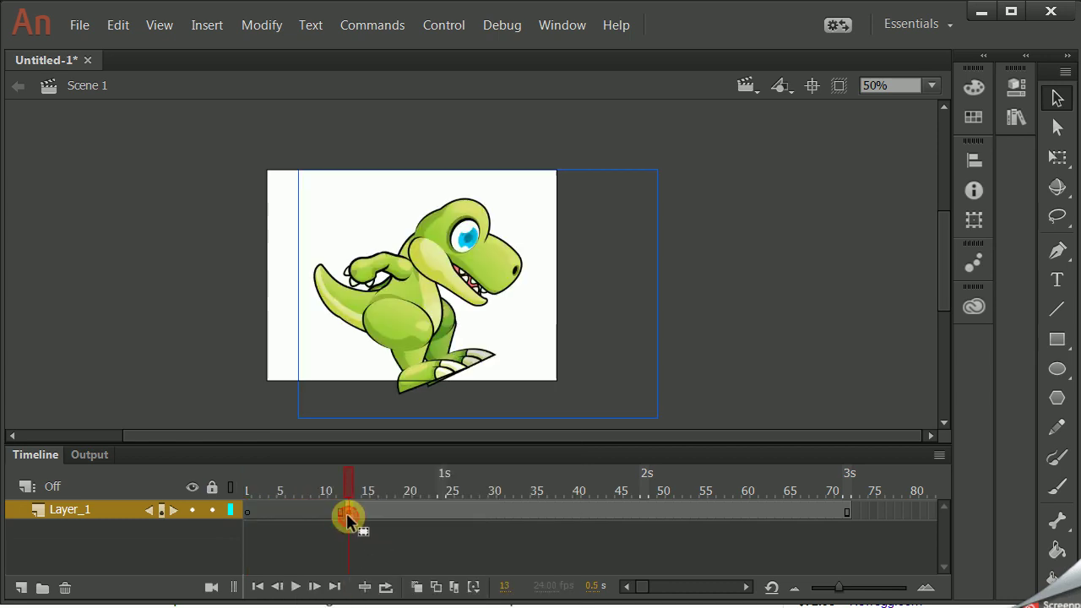
key(shift+comma)
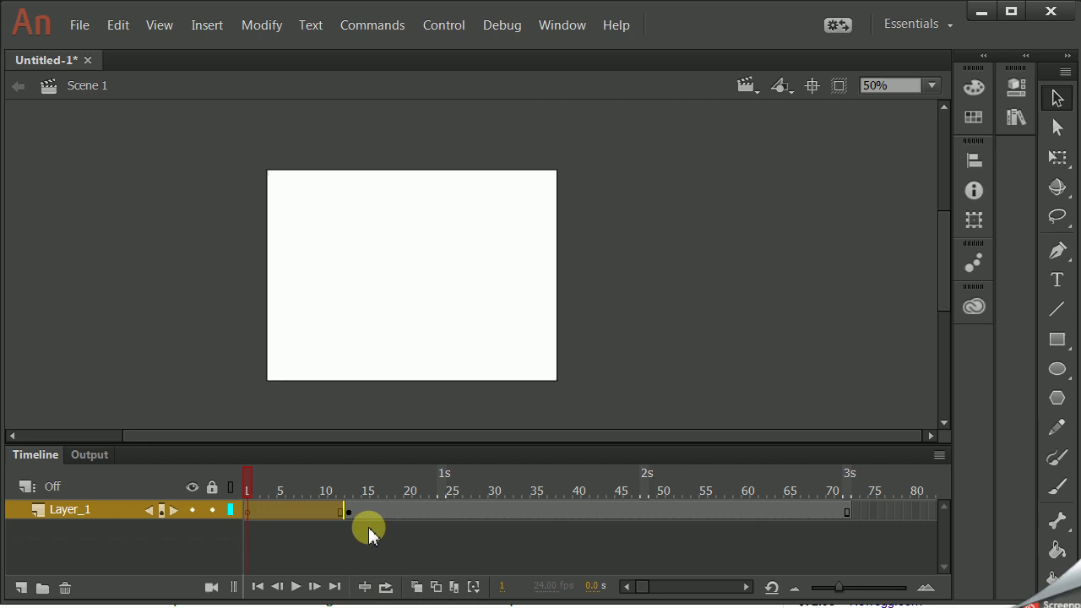
key(ctrl+alt+v)
click(368, 532)
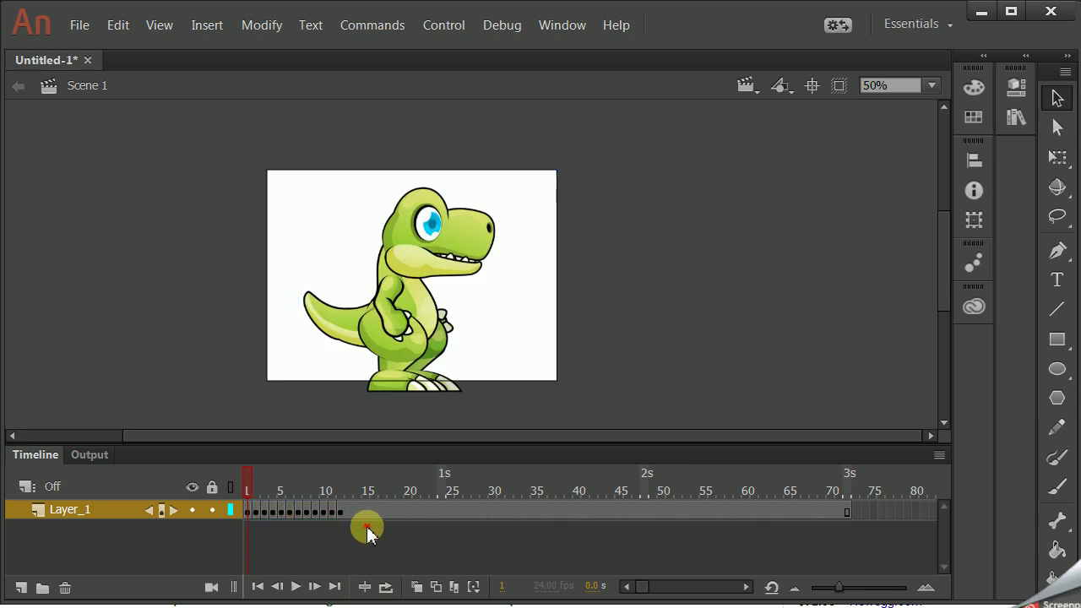
- Cut the jump frames from Layer_1 once more, checking frame 16 beyond them
click(374, 507)
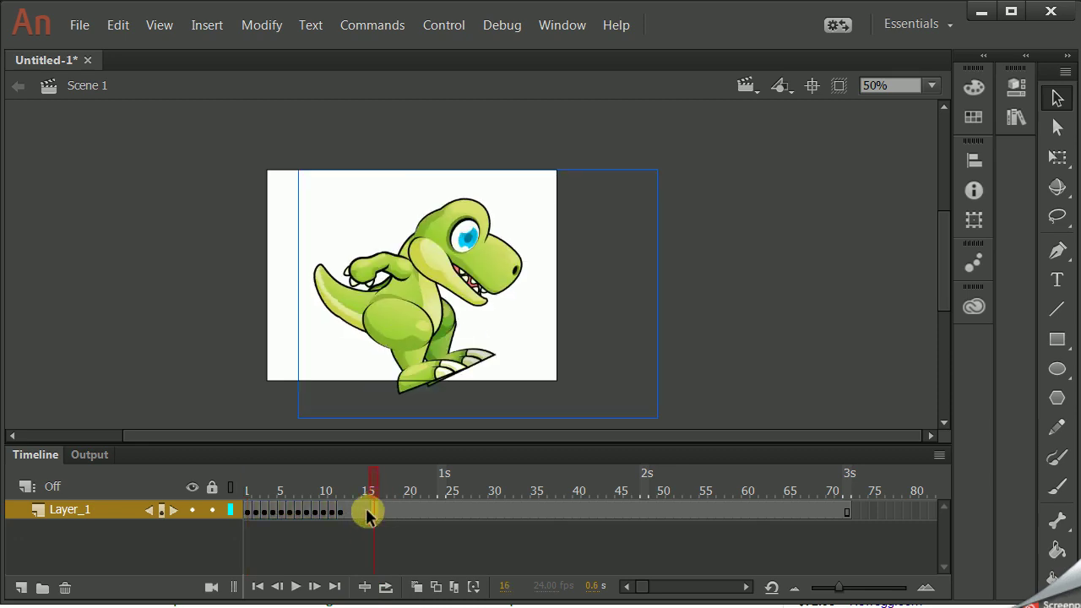
click(249, 512)
right_click(267, 511)
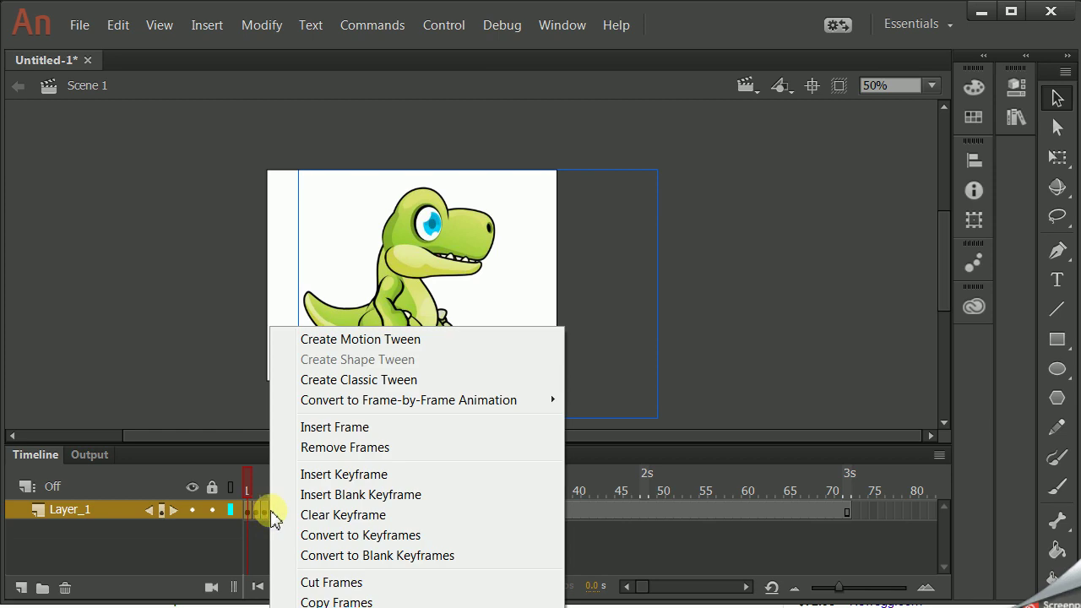
click(346, 582)
click(381, 512)
right_click(386, 511)
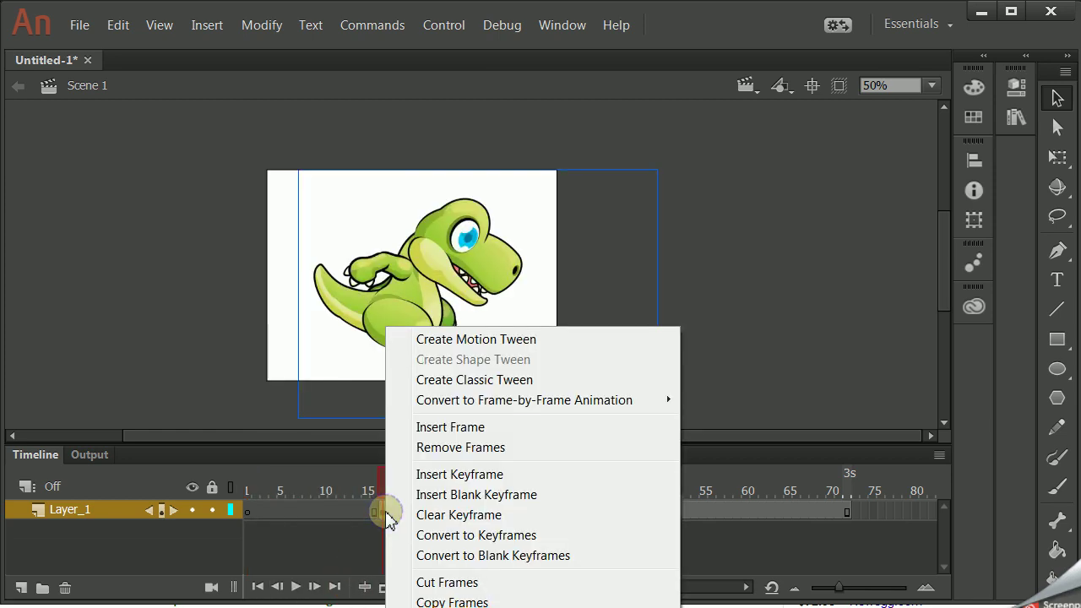
- Remove all leftover frames 1–72 and insert a fresh keyframe at frame 1
click(848, 512)
click(249, 512)
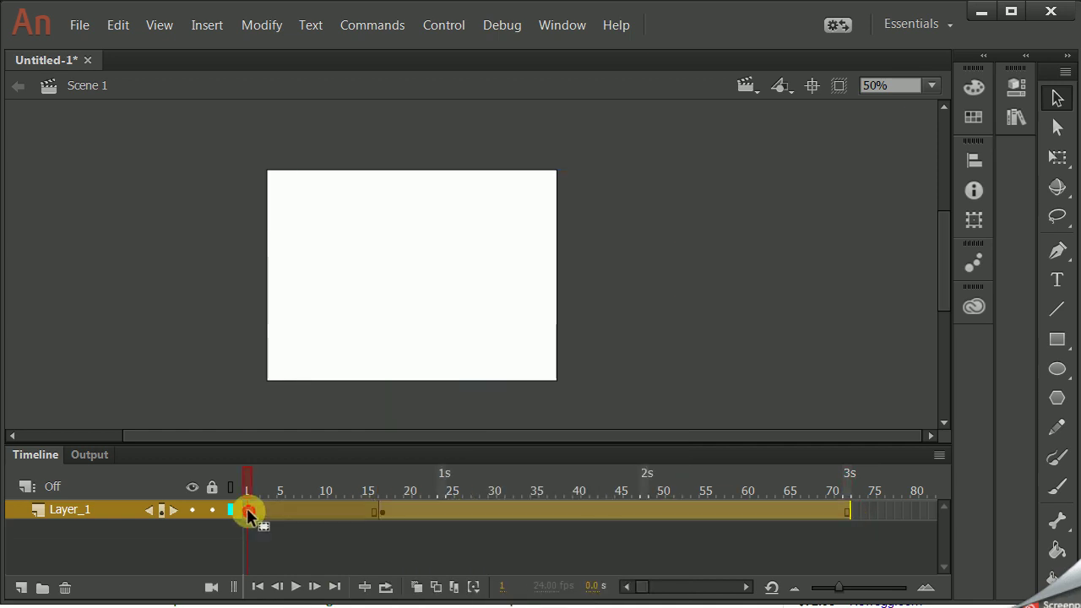
right_click(273, 514)
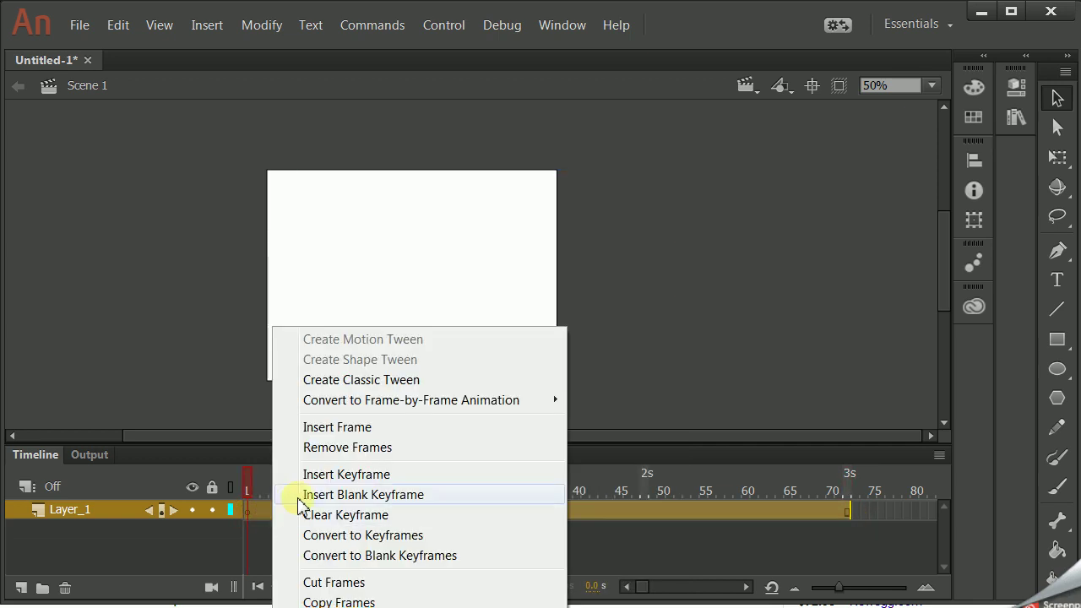
click(375, 447)
click(315, 537)
right_click(250, 513)
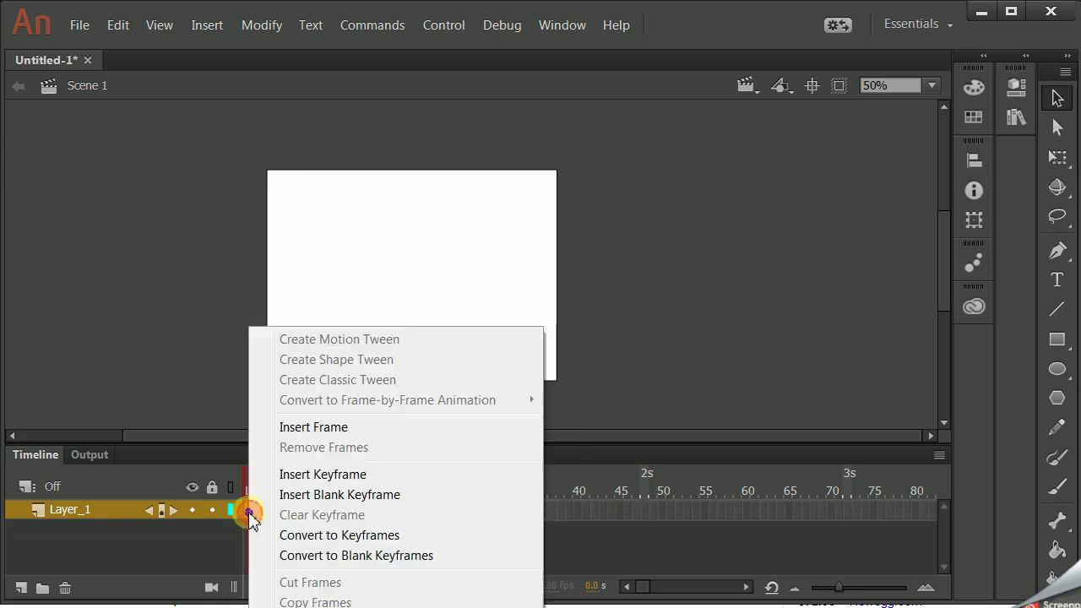
click(346, 474)
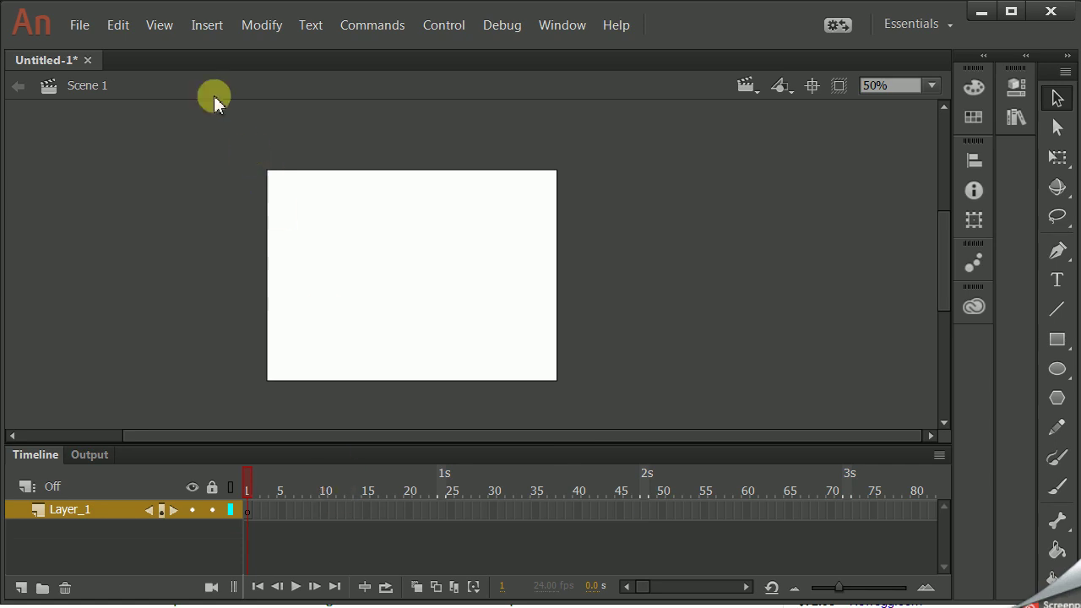
- Create a new movie clip symbol named dino_jump
click(208, 24)
click(222, 49)
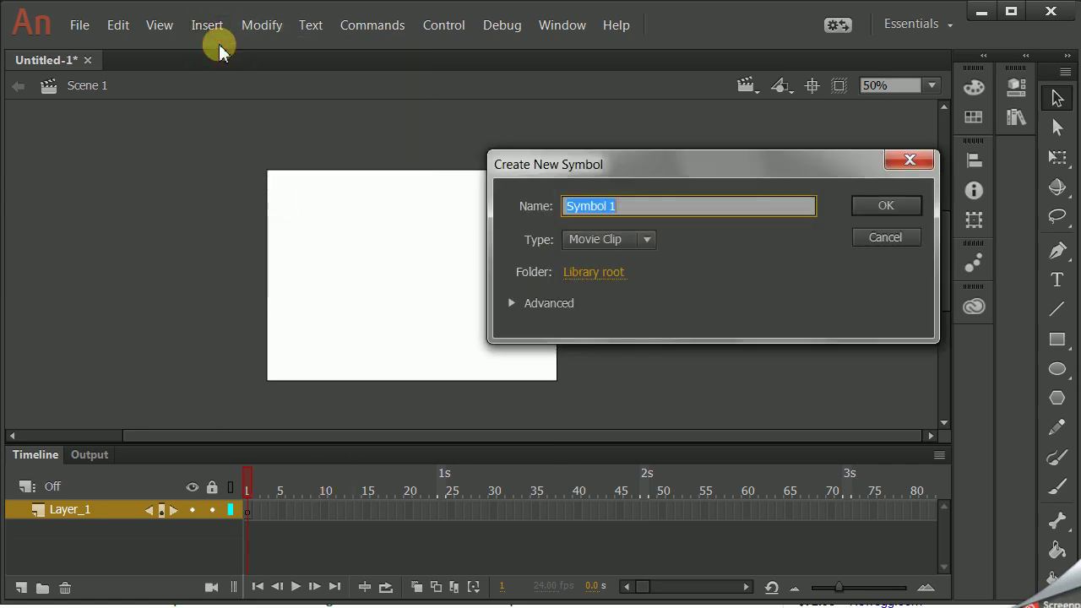
text(di)
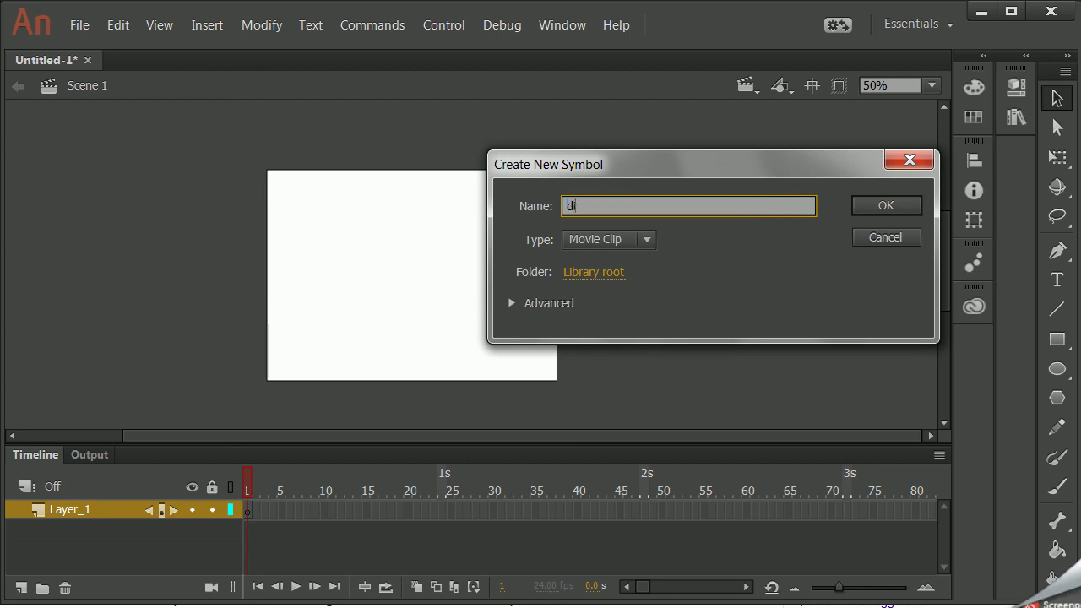
text(no_jump)
click(887, 207)
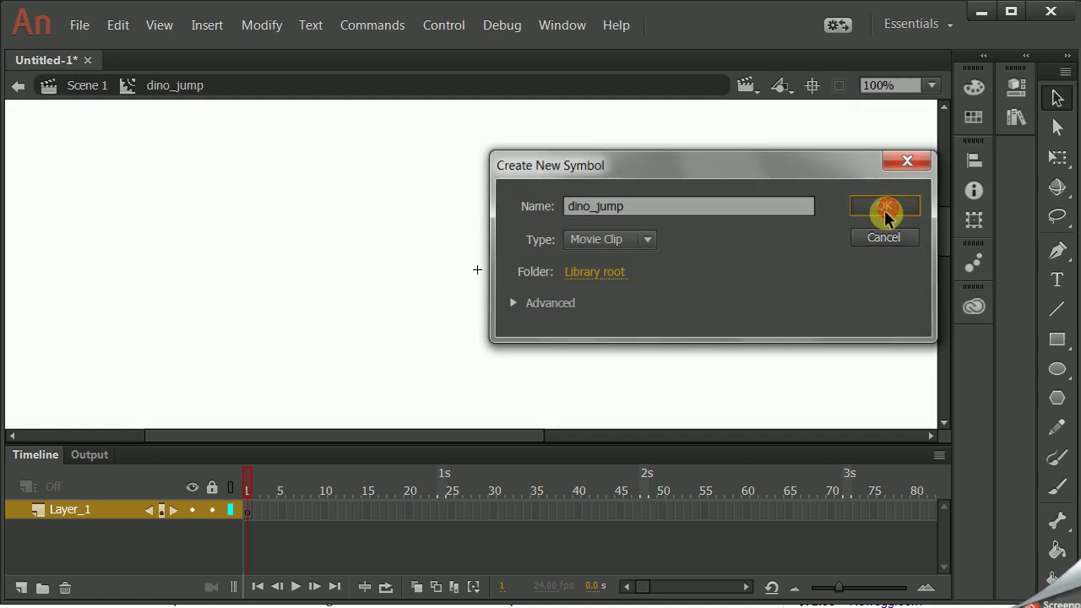
- Paste the cut jump frames into frame 1 of dino_jump and return to Scene 1
right_click(249, 512)
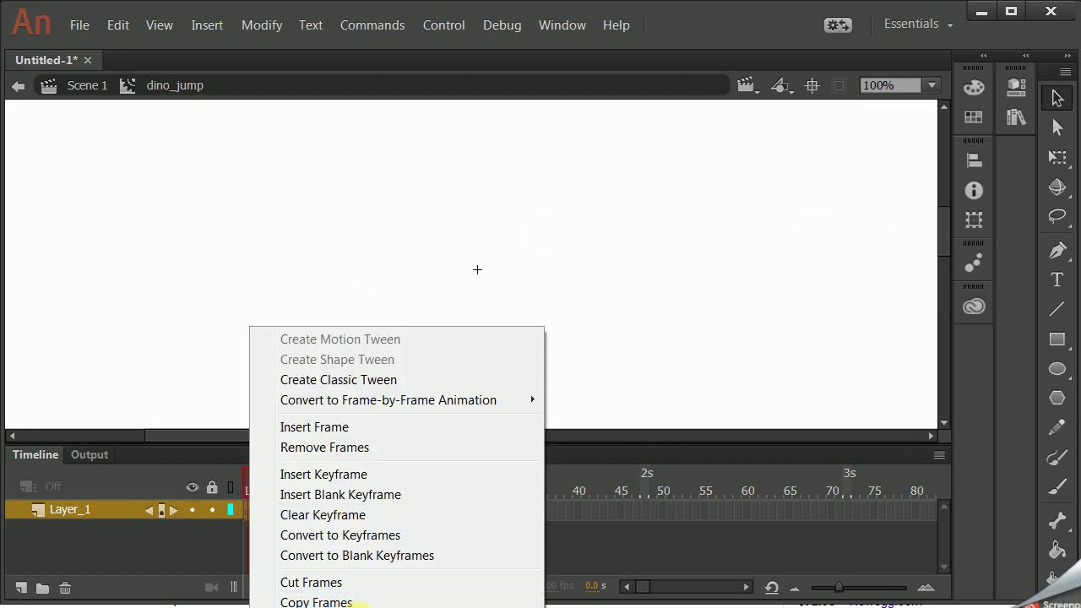
click(353, 603)
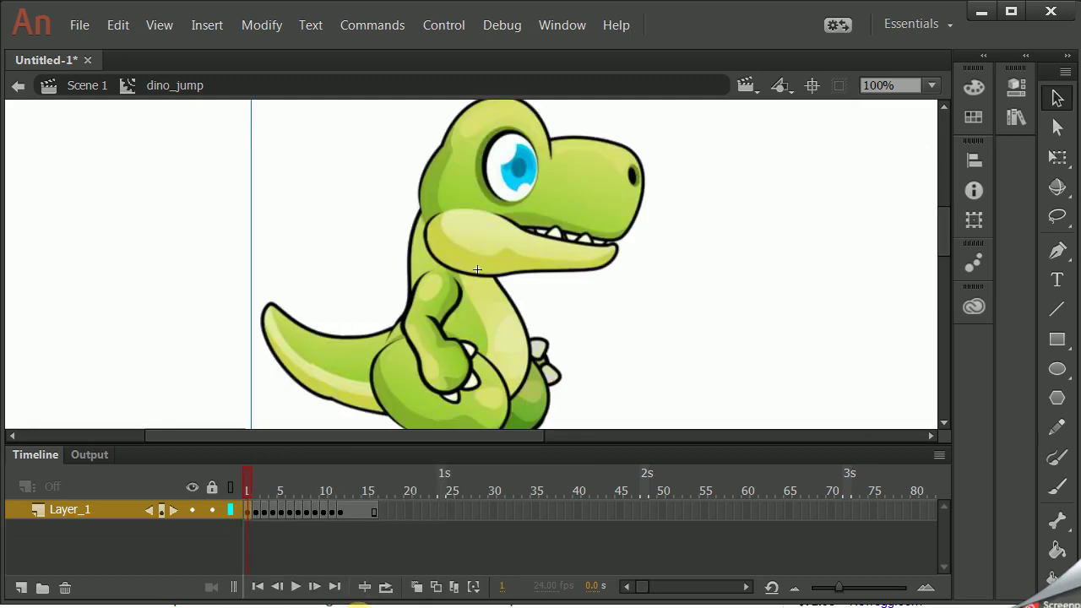
click(95, 86)
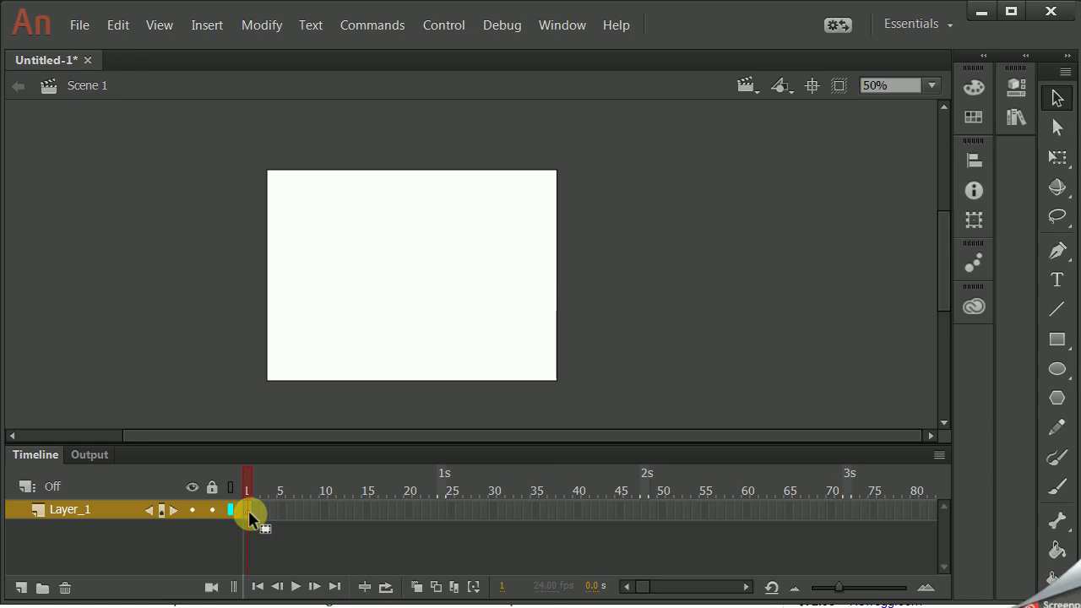
- Give frame 1 of Layer_1 the frame label 'idle' in the Properties panel
click(1016, 88)
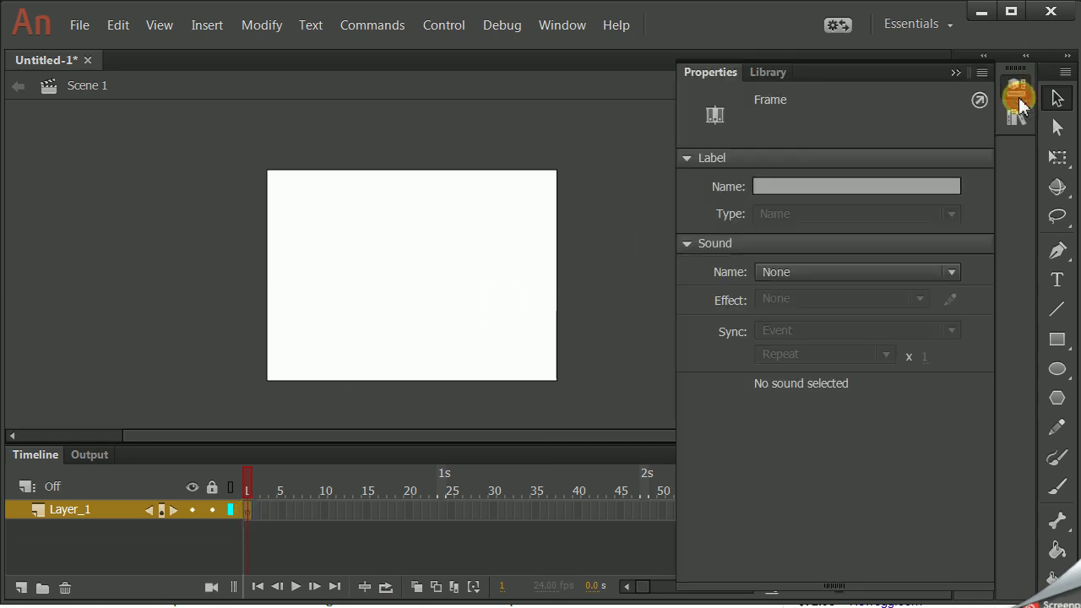
click(783, 186)
text(idle)
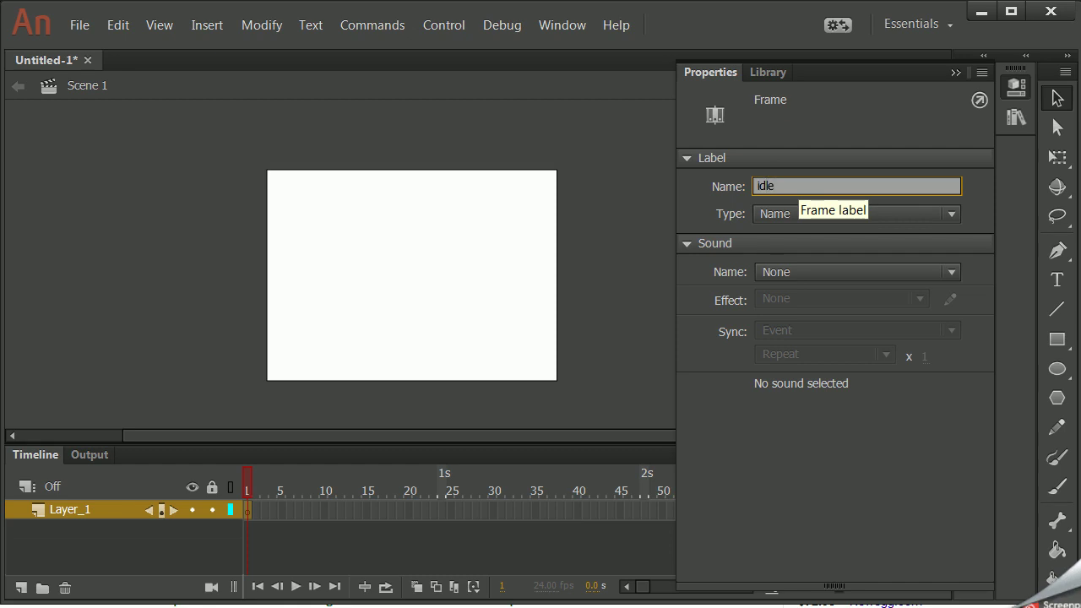
click(271, 514)
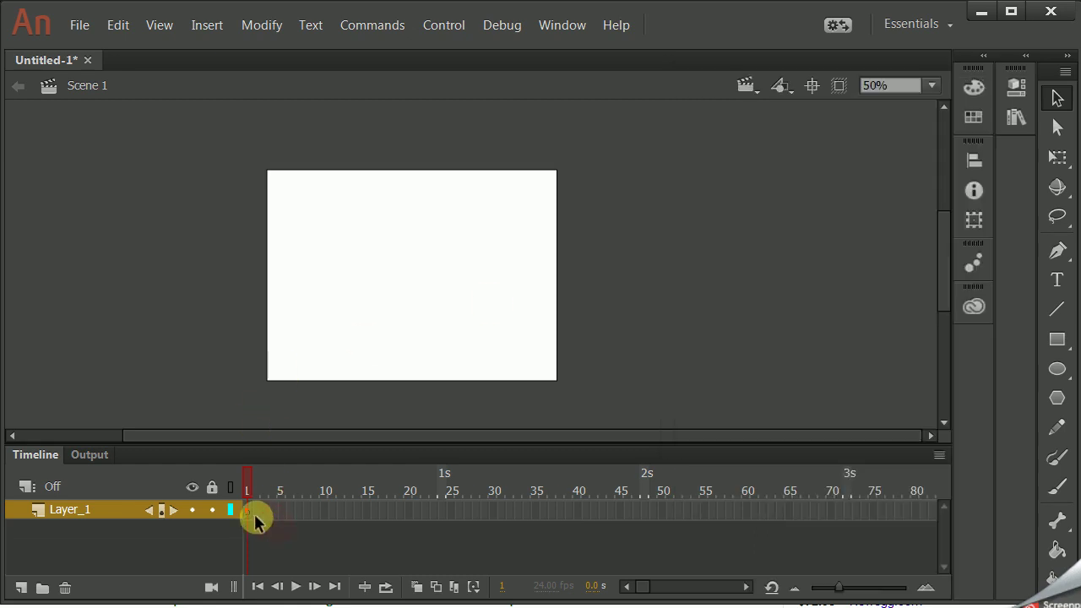
- Insert a keyframe at frame 25 on Layer_1
right_click(445, 517)
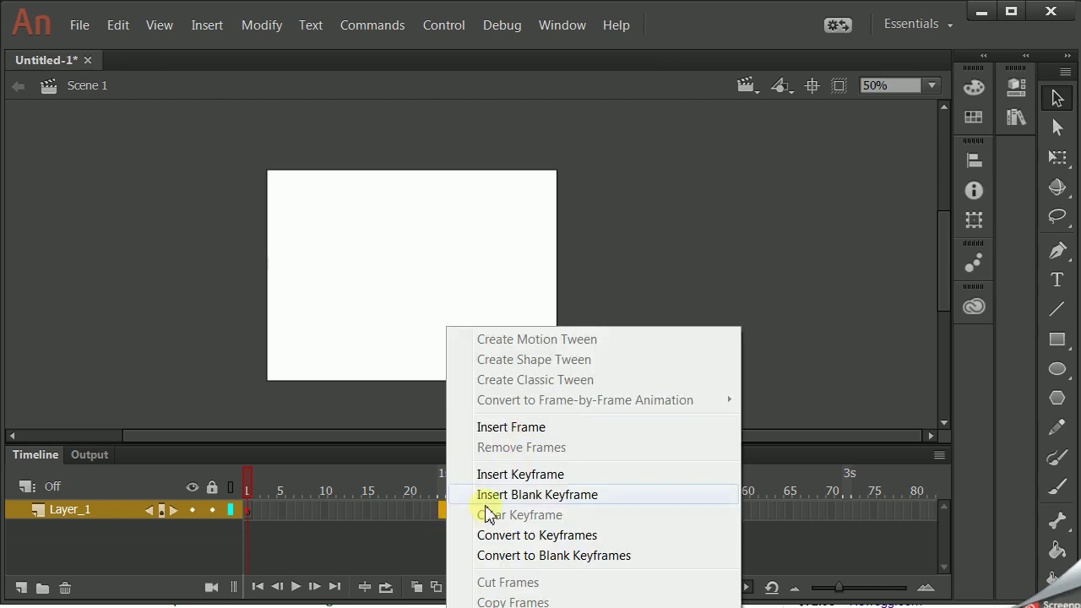
click(440, 515)
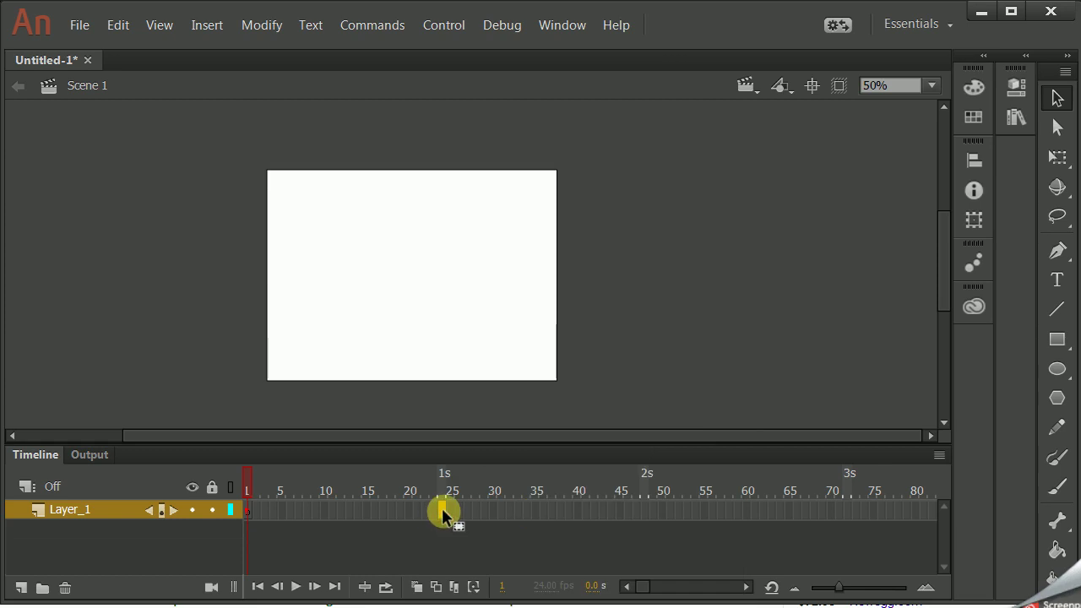
right_click(444, 512)
click(440, 512)
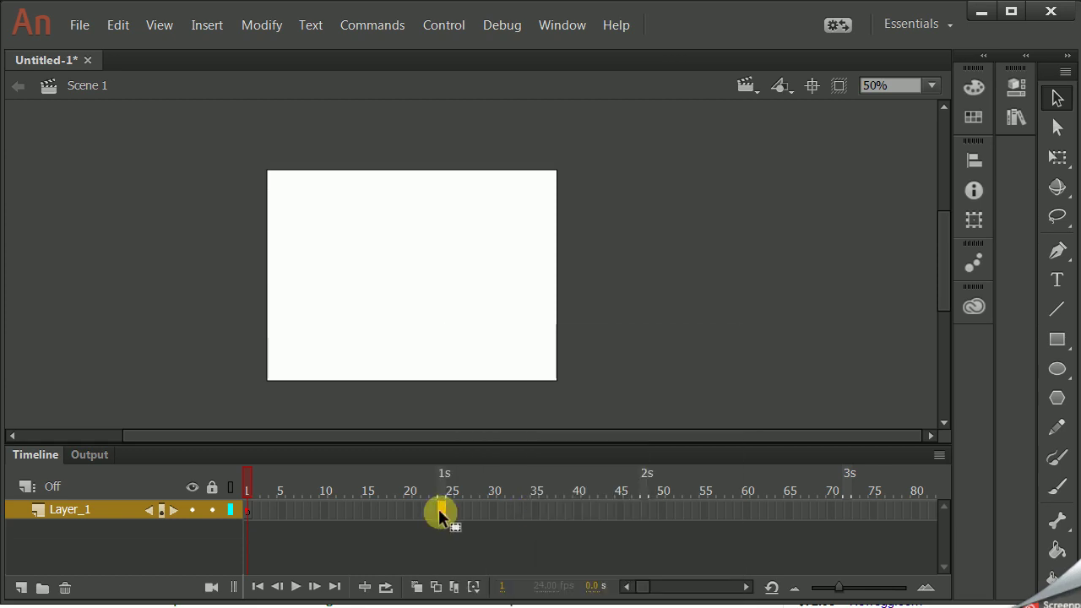
right_click(443, 511)
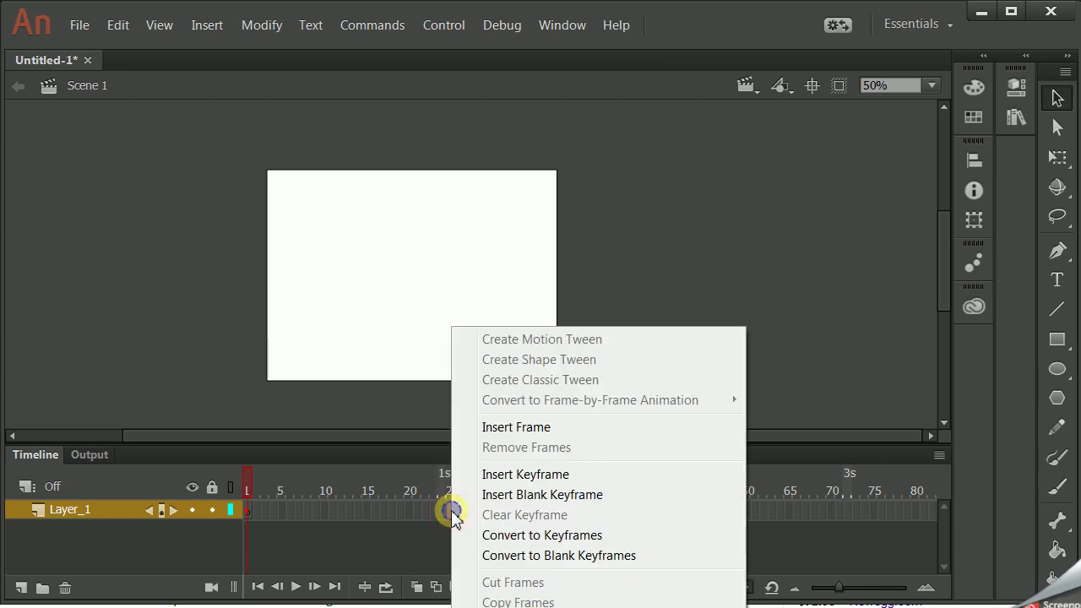
click(518, 479)
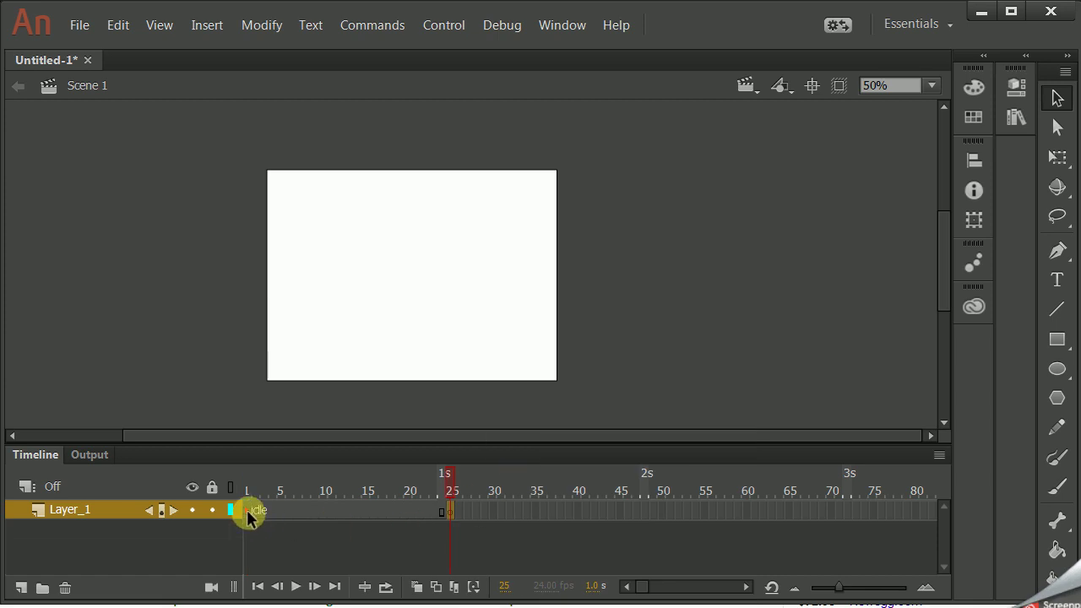
- Make frame 48 on Layer_1 a blank keyframe
click(644, 510)
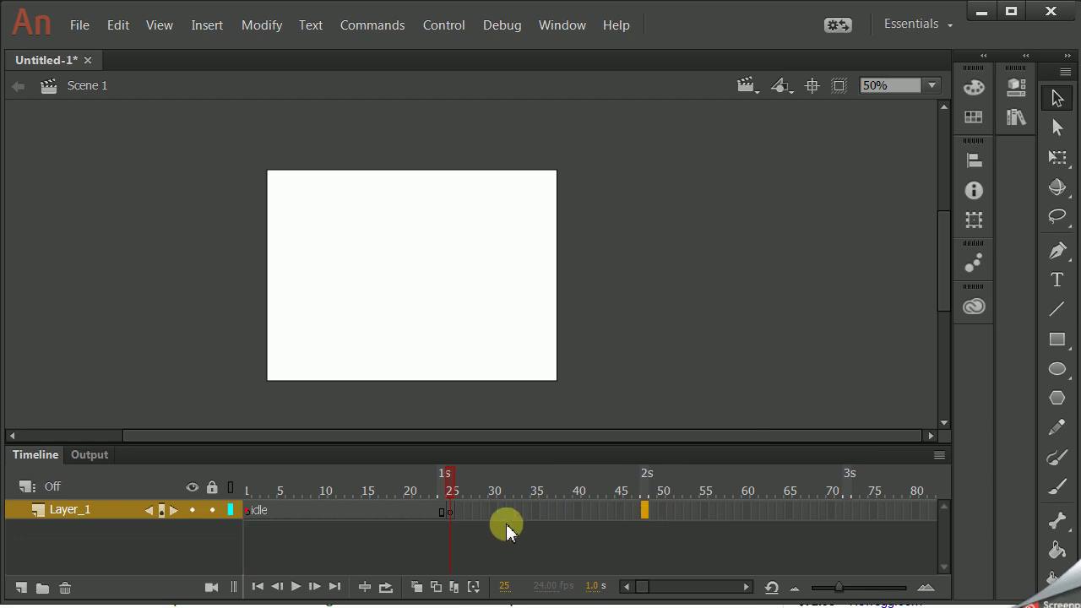
right_click(644, 512)
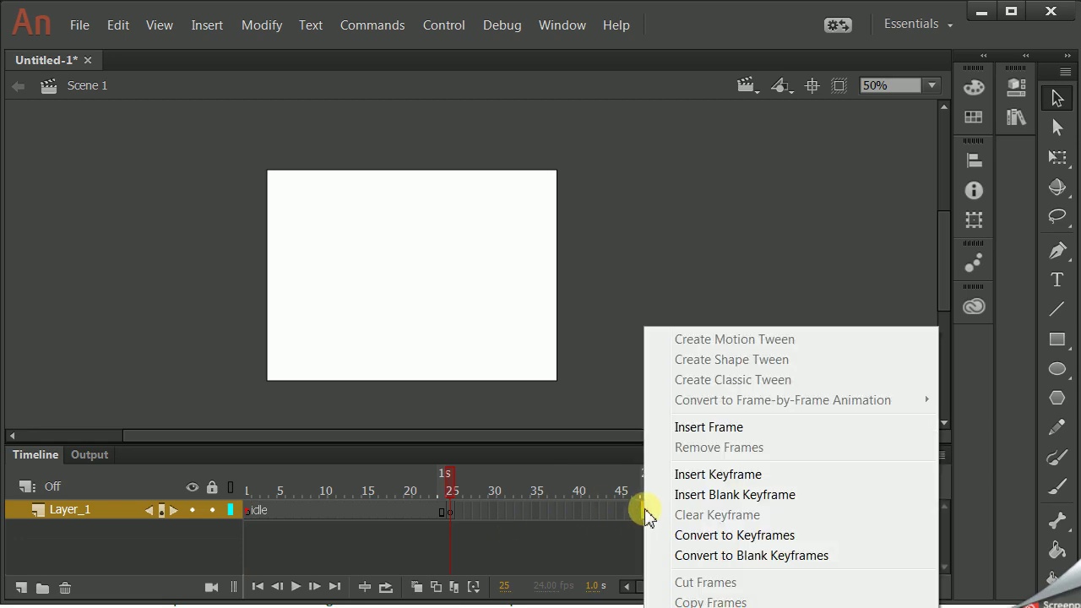
click(718, 476)
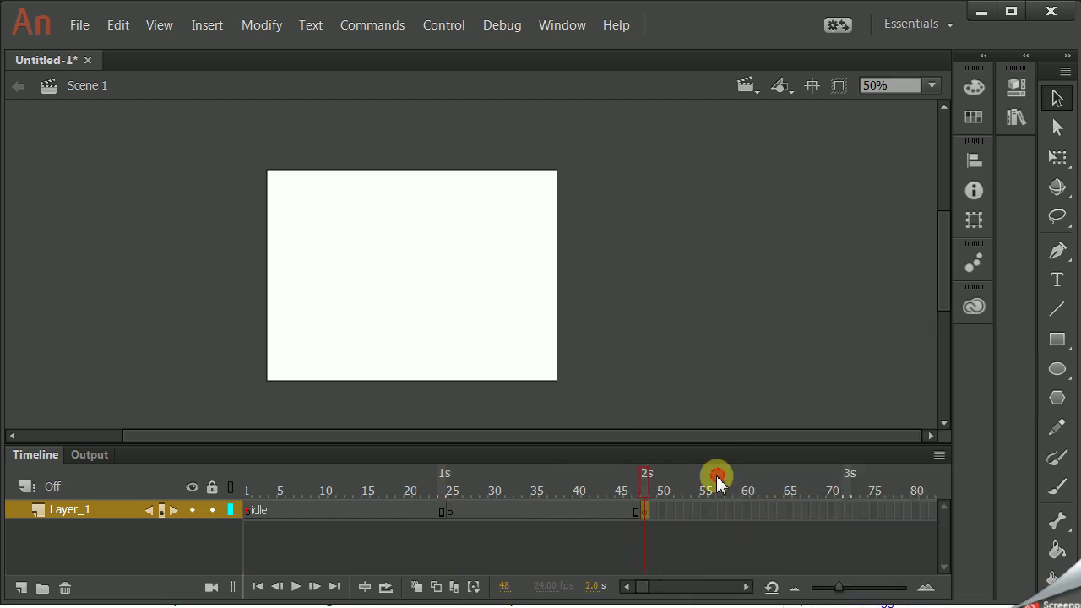
click(643, 512)
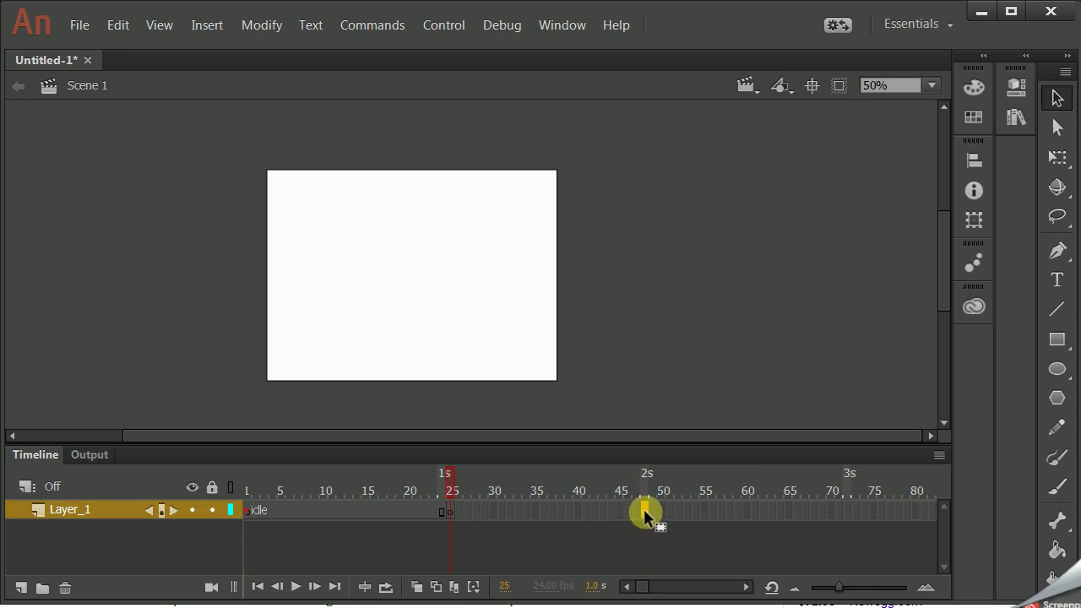
right_click(643, 512)
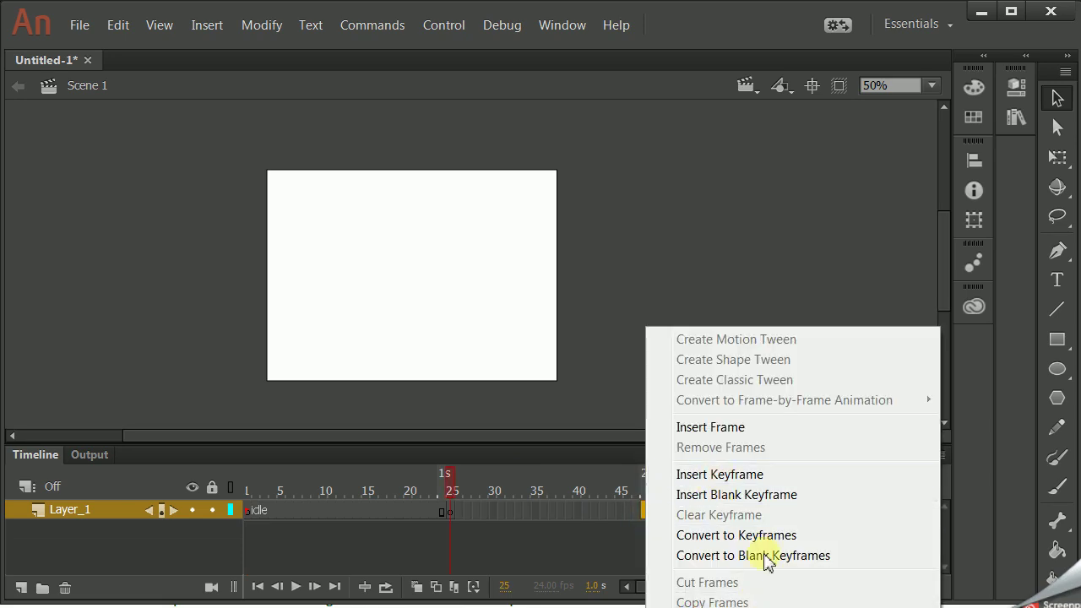
click(764, 426)
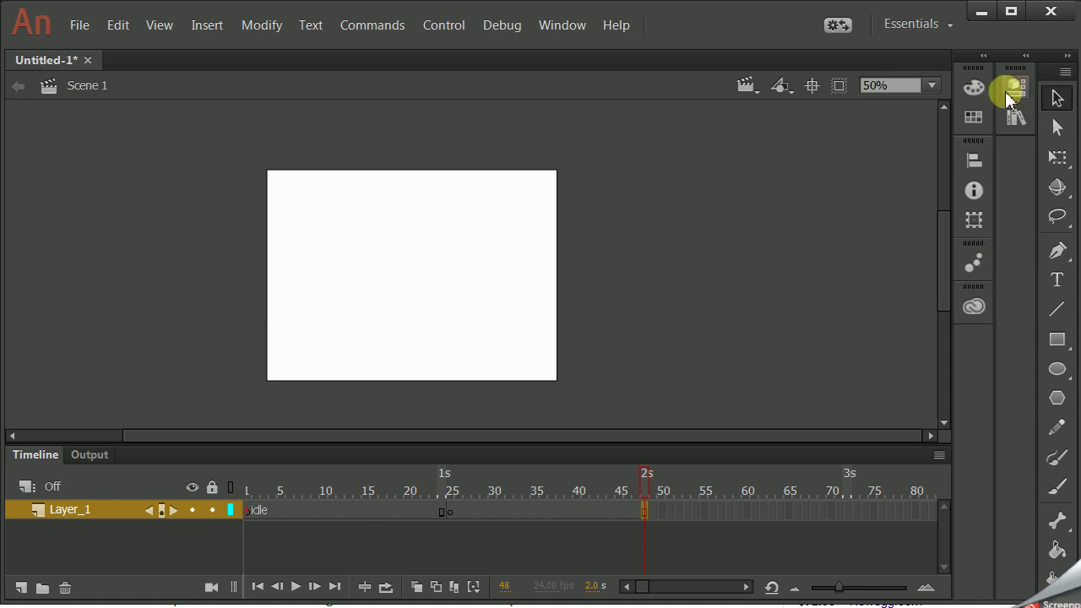
- Place the dino_idle movie clip from the Library onto the stage at frame 1
click(1009, 93)
click(1016, 118)
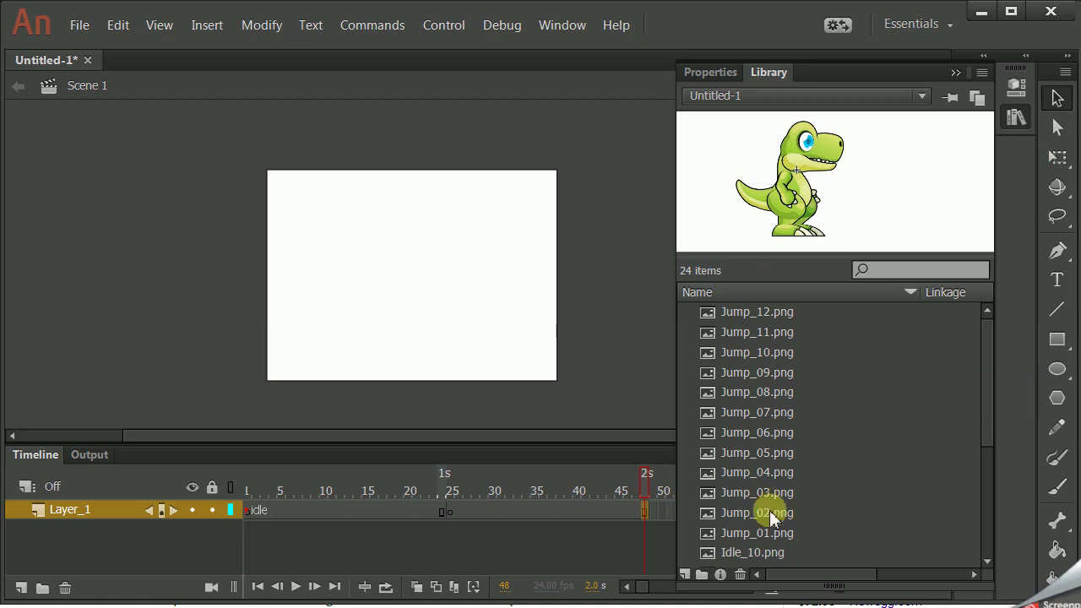
click(247, 511)
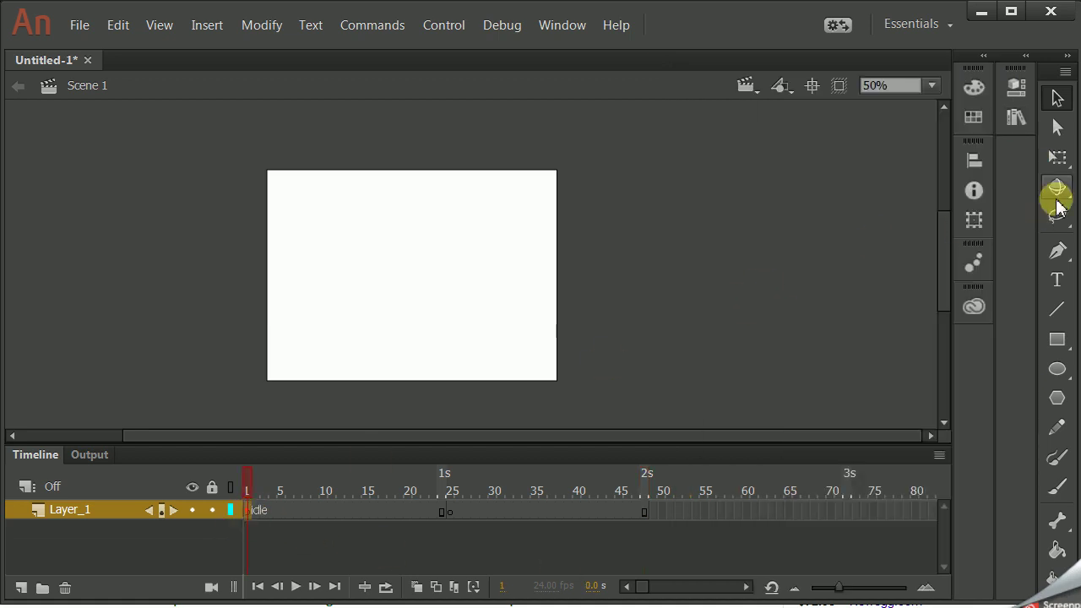
click(1010, 116)
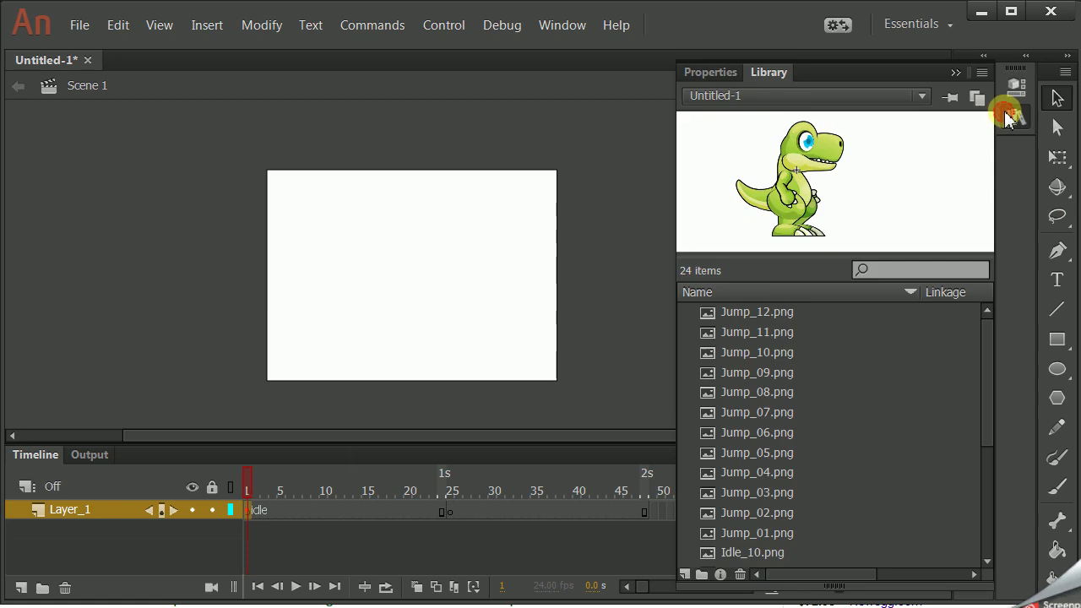
click(704, 554)
scroll(706, 564, down, 4)
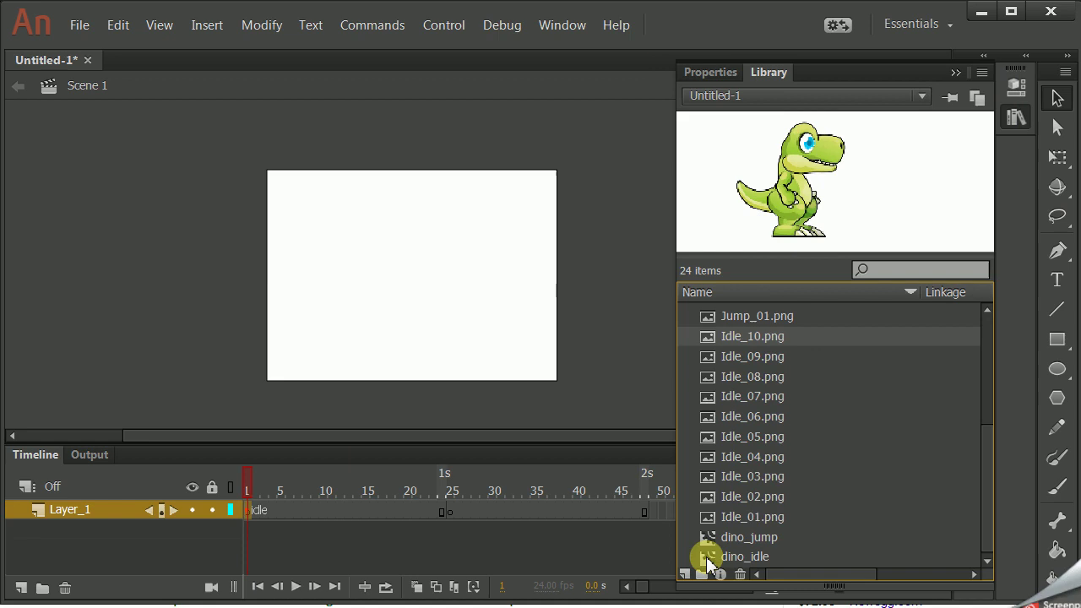
click(708, 559)
drag(709, 560, 382, 278)
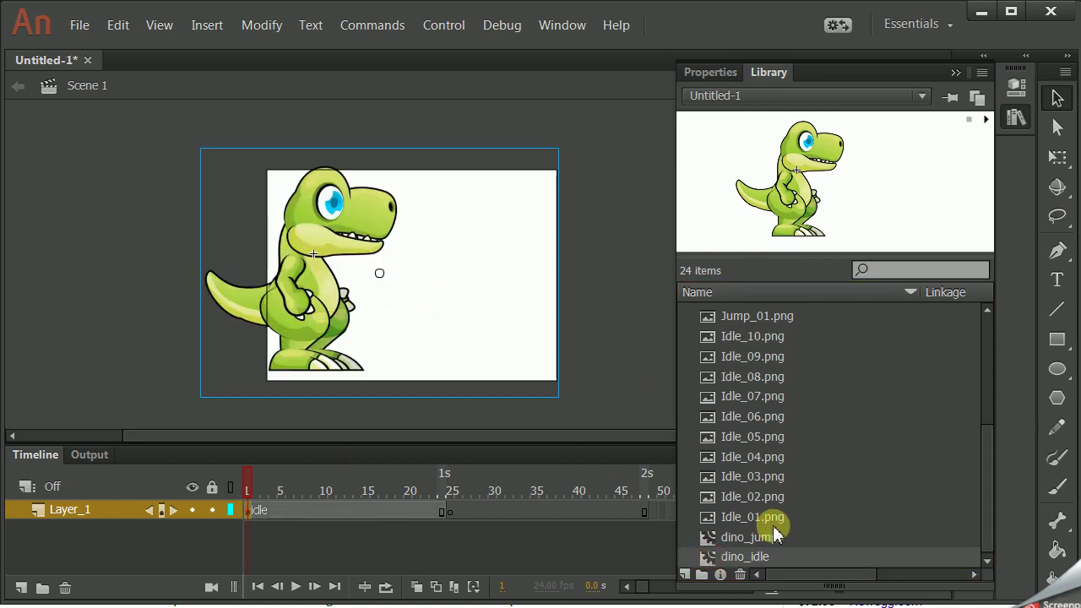
drag(313, 293, 407, 299)
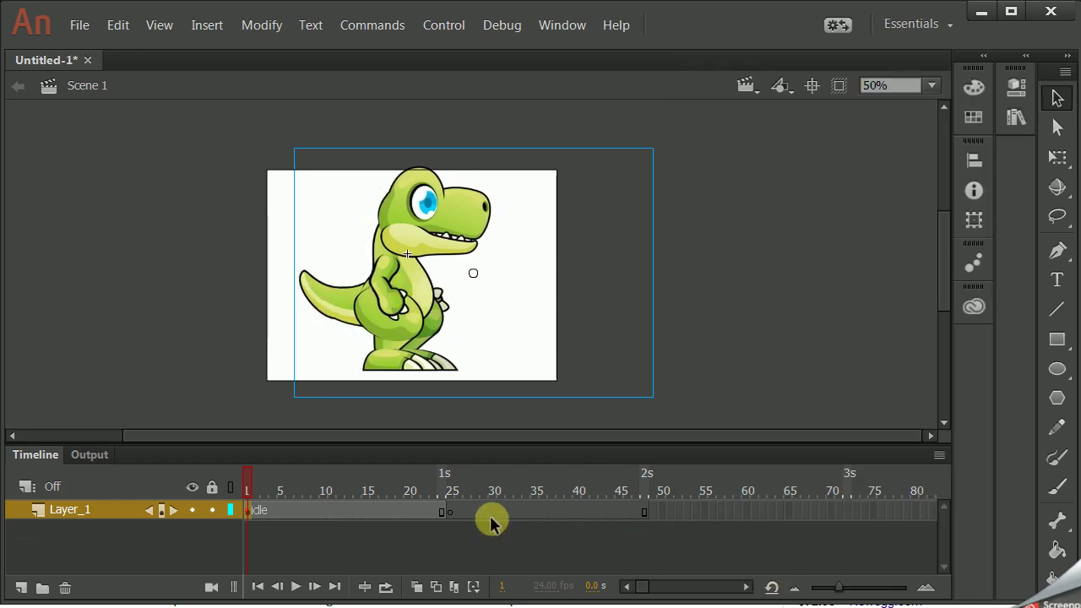
- Place the dino_jump clip on the stage at frame 25, lined up with the idle dino
click(449, 513)
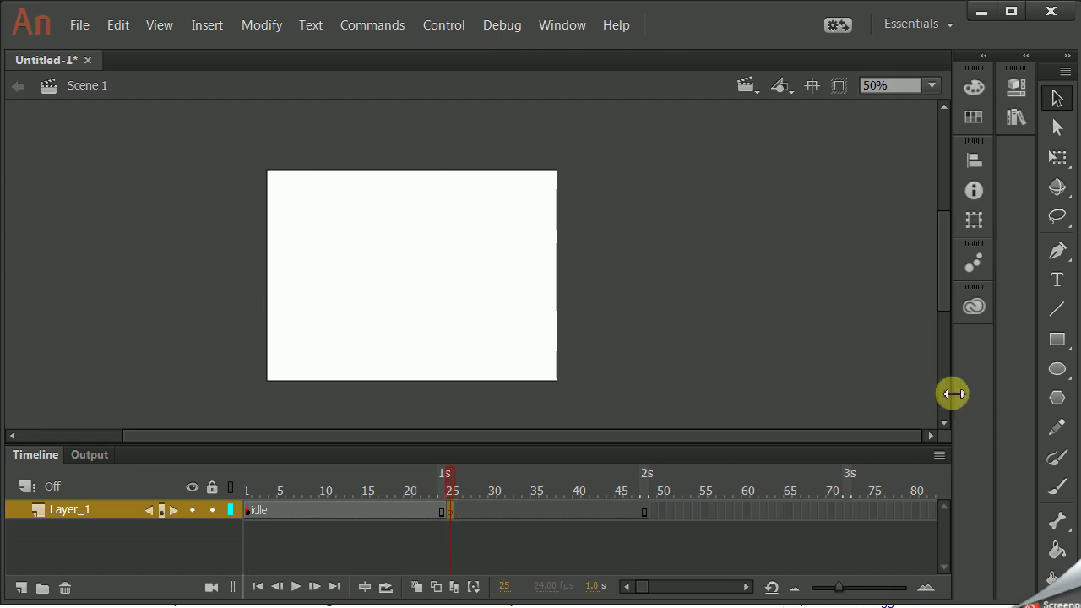
click(1016, 118)
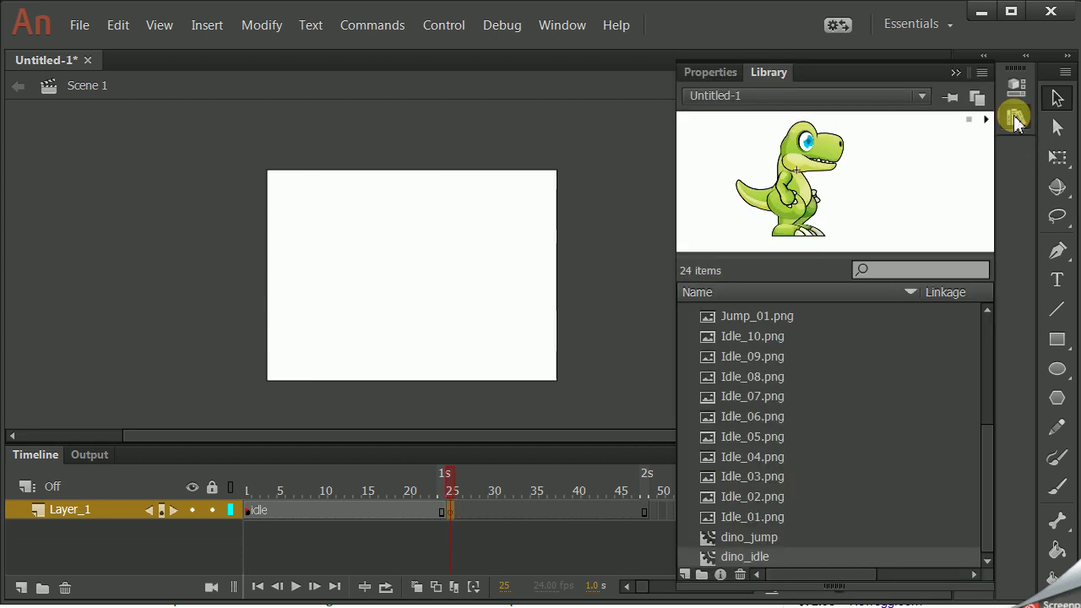
click(716, 539)
drag(716, 541, 408, 330)
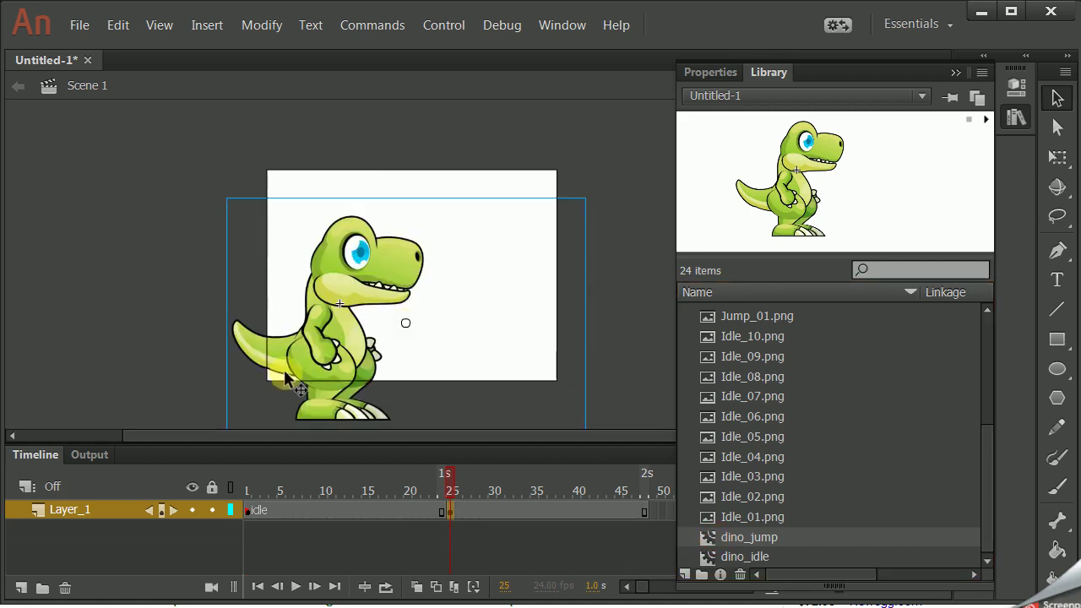
drag(351, 385, 417, 342)
key(ctrl+Return)
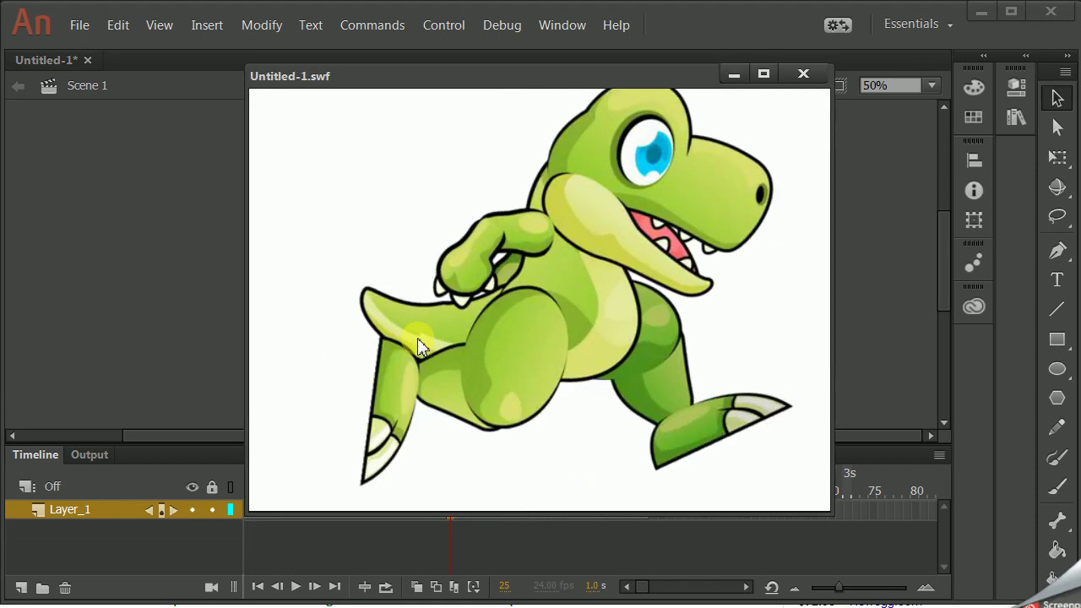
click(802, 75)
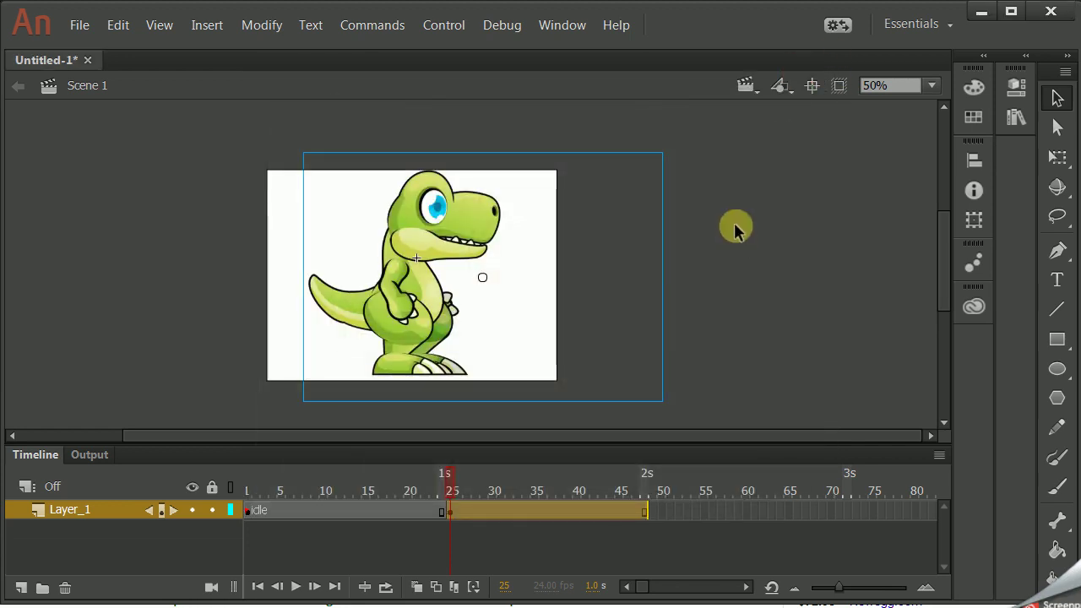
- Select the dino_idle instance on frame 1 with the Properties panel showing
click(245, 512)
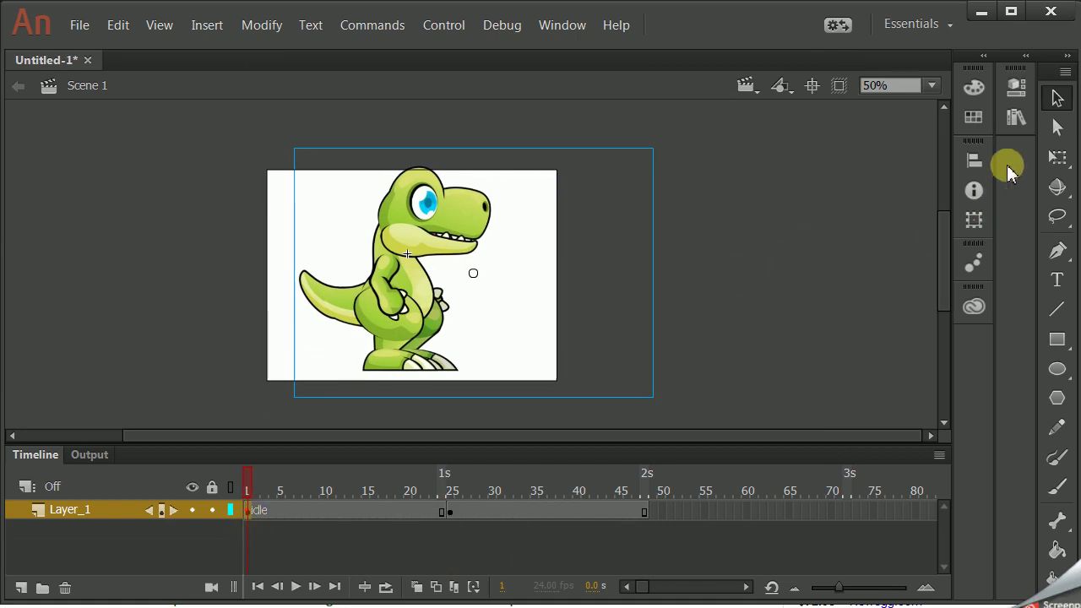
click(1016, 118)
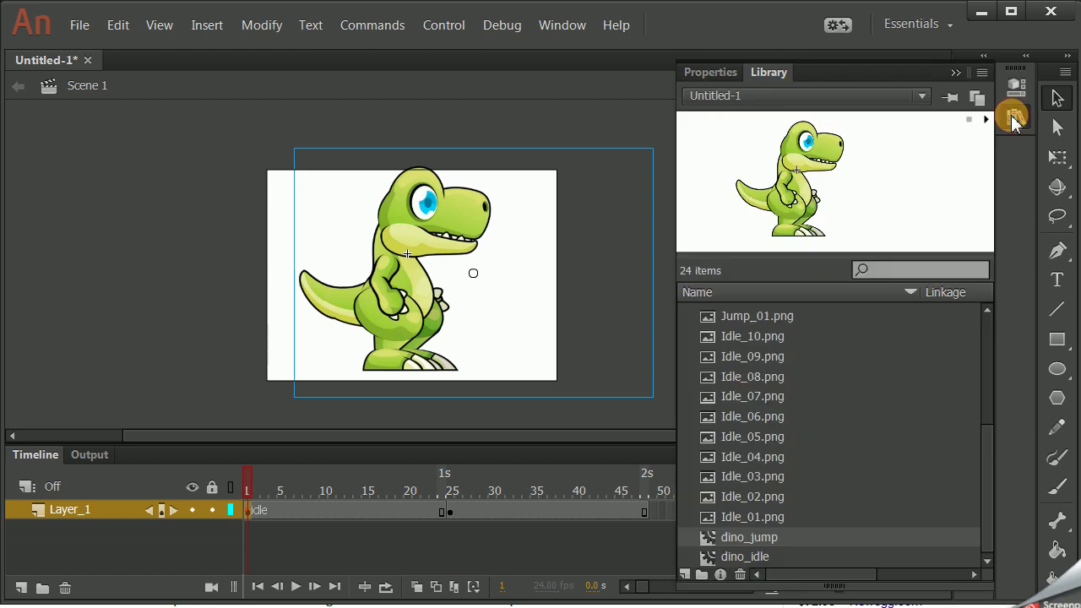
click(1017, 85)
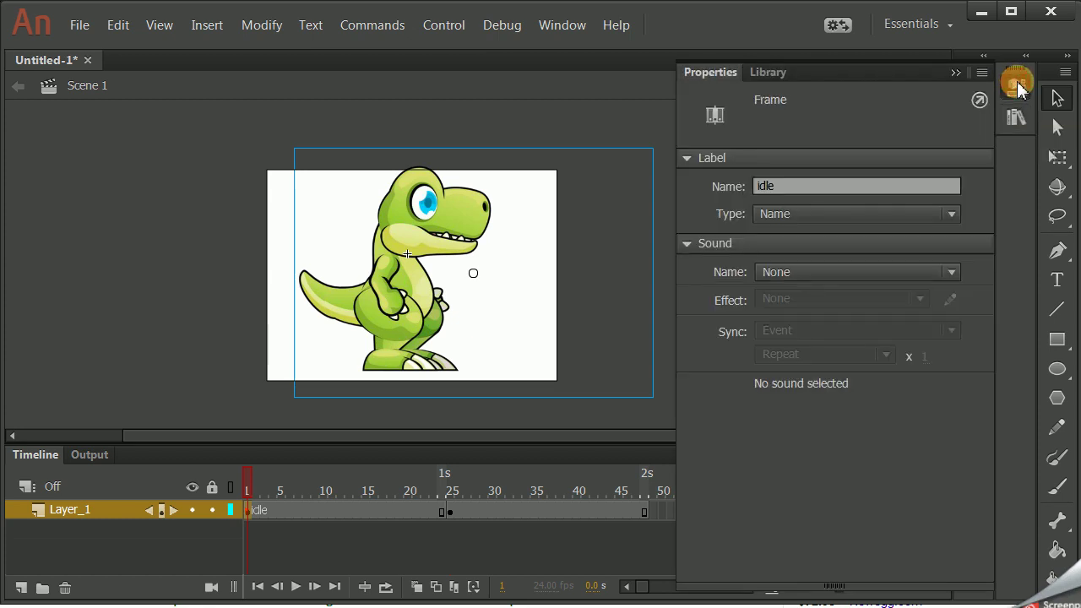
click(1018, 85)
click(1018, 85)
click(474, 262)
click(423, 295)
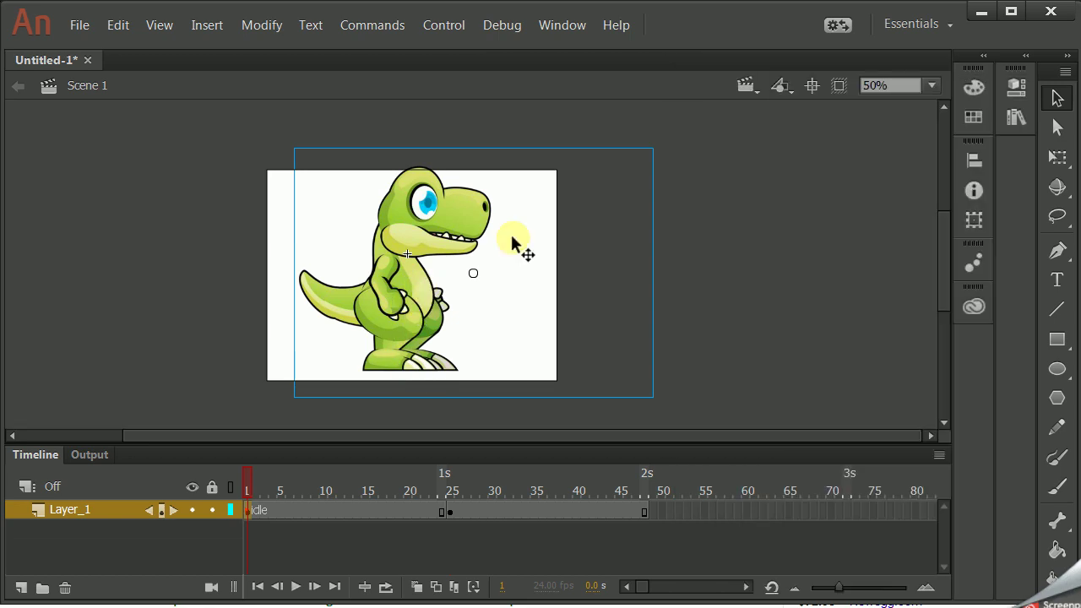
- Scale the idle dino to width 300 with proportions locked (300 × 208.2)
click(1017, 85)
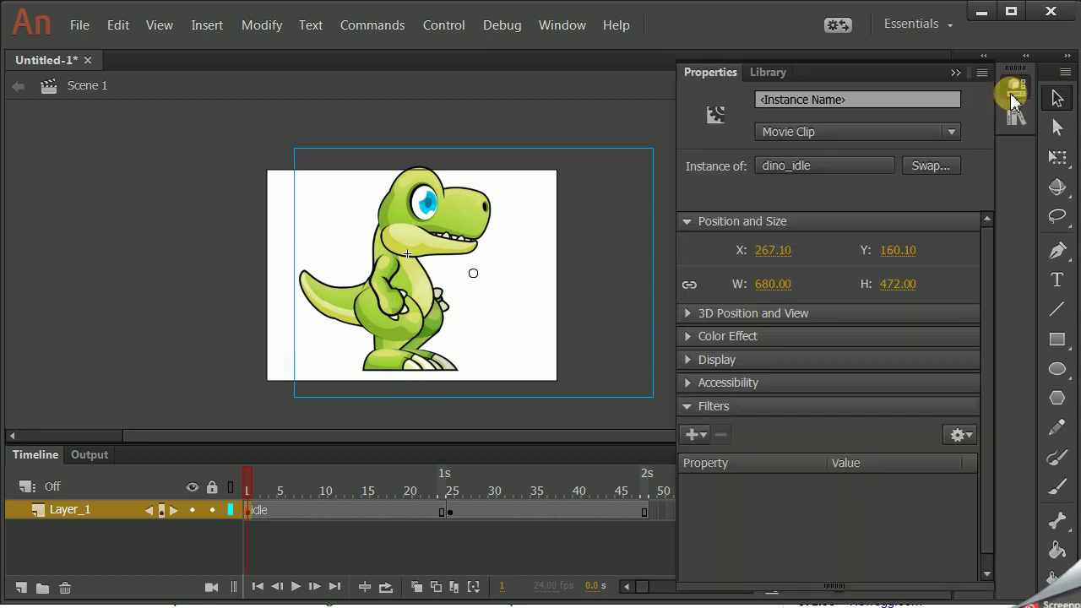
click(768, 283)
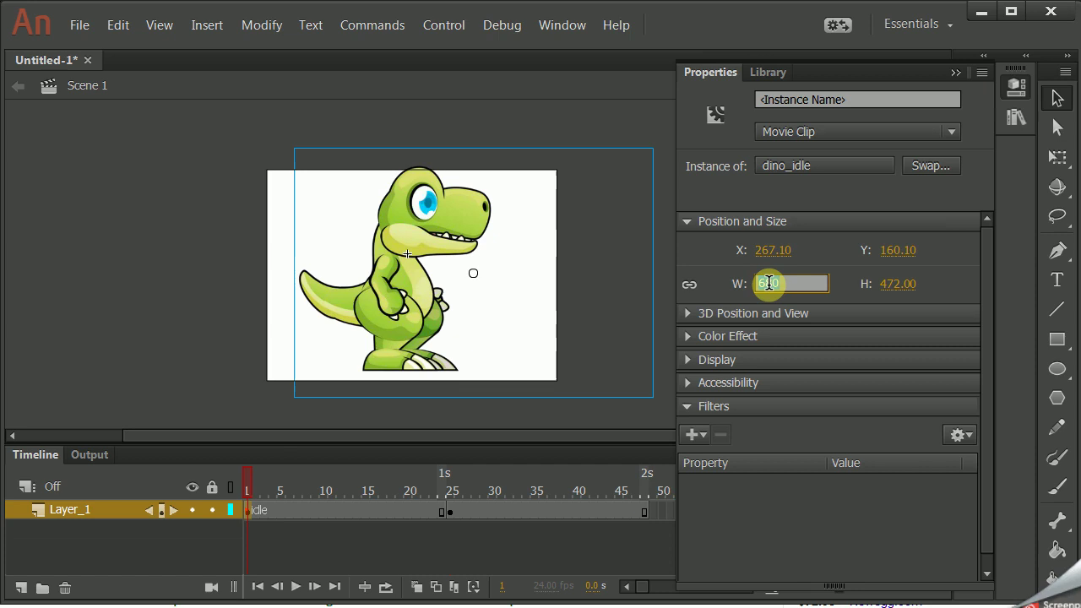
text(3)
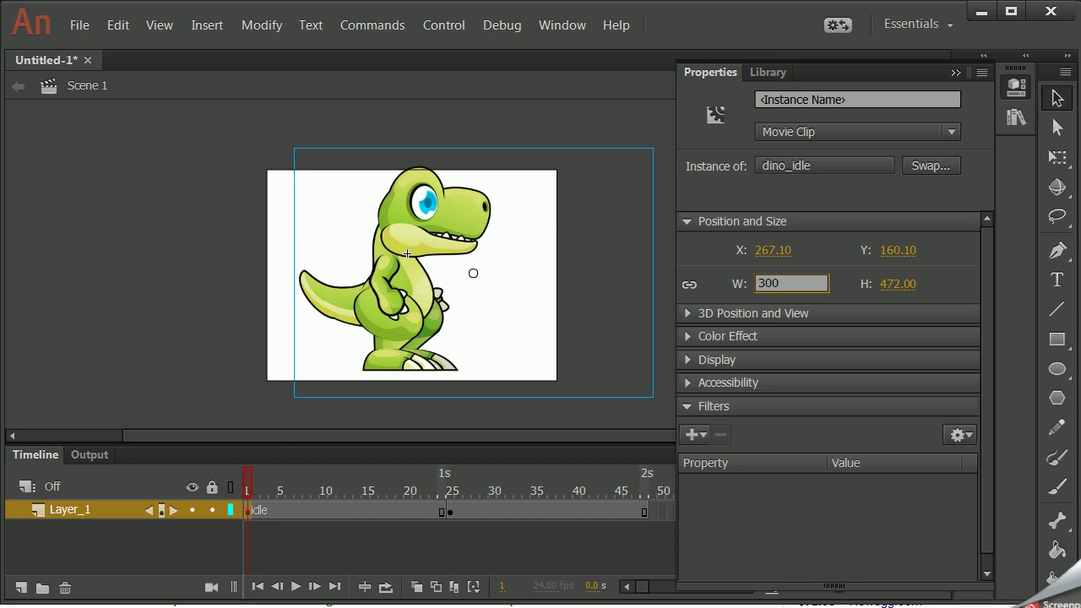
click(626, 268)
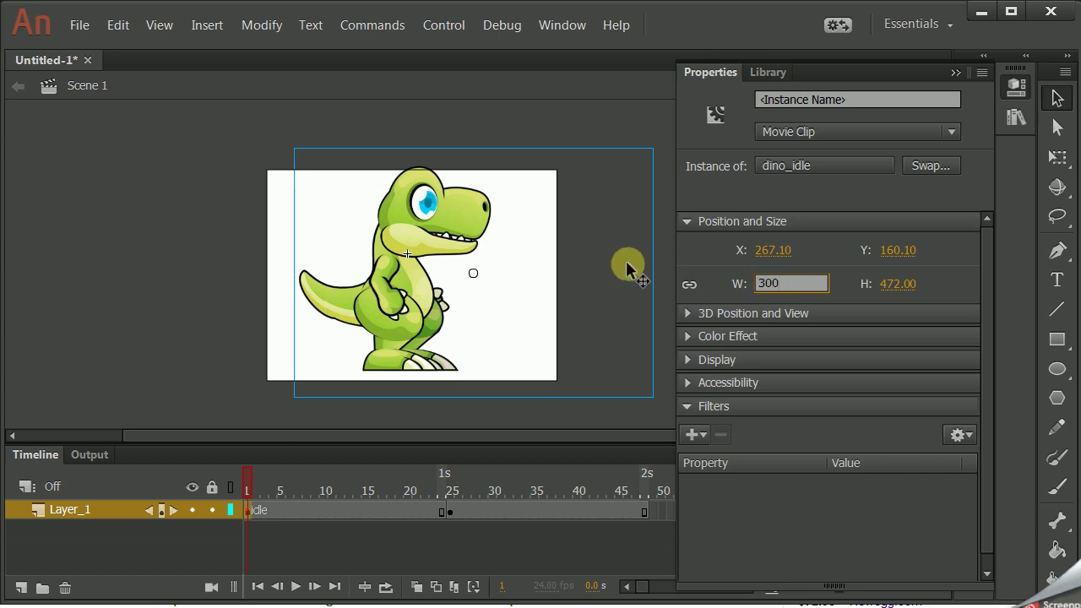
click(691, 287)
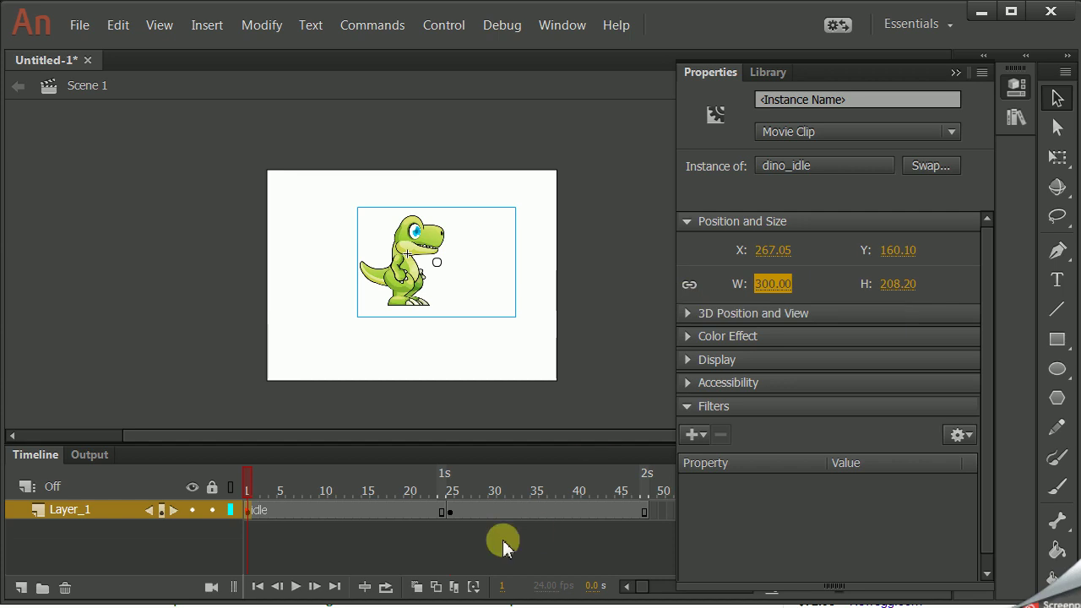
click(447, 517)
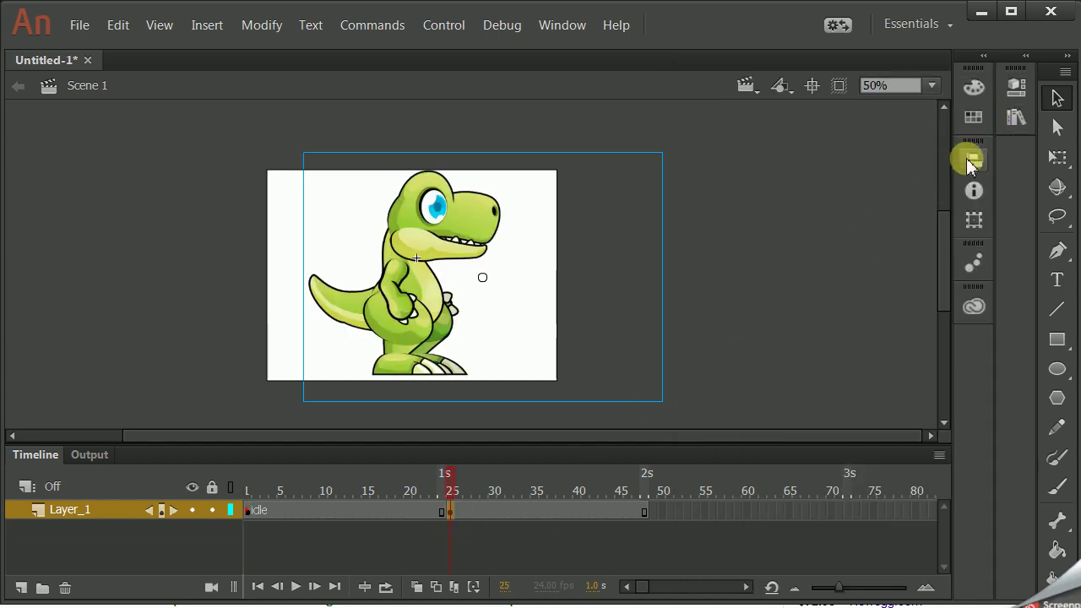
- Set the frame-25 dino_jump instance's width to 300, keeping its proportions
click(1016, 117)
click(1014, 98)
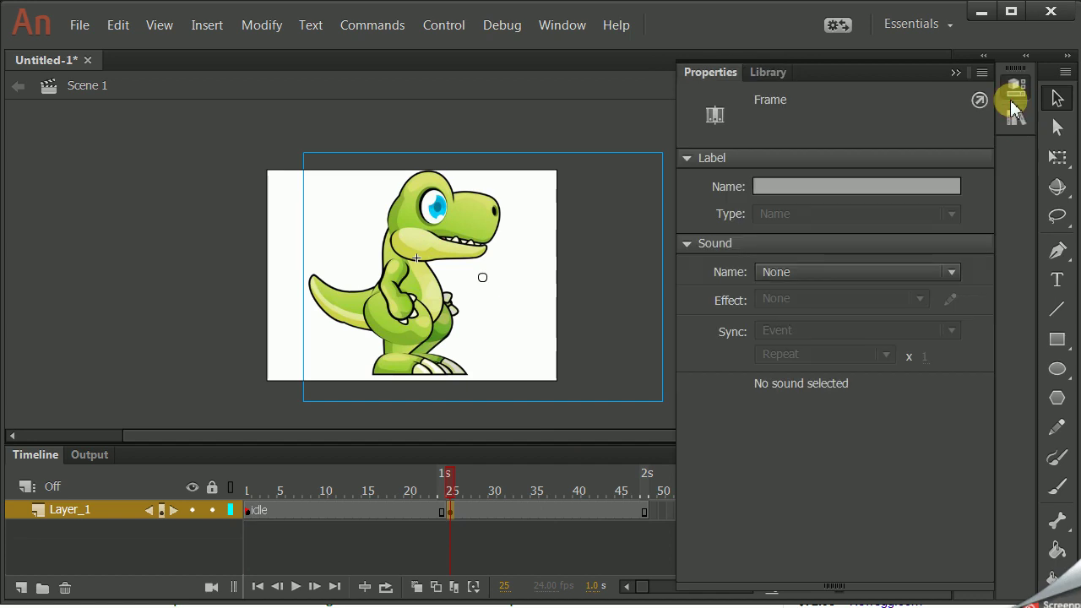
click(1013, 125)
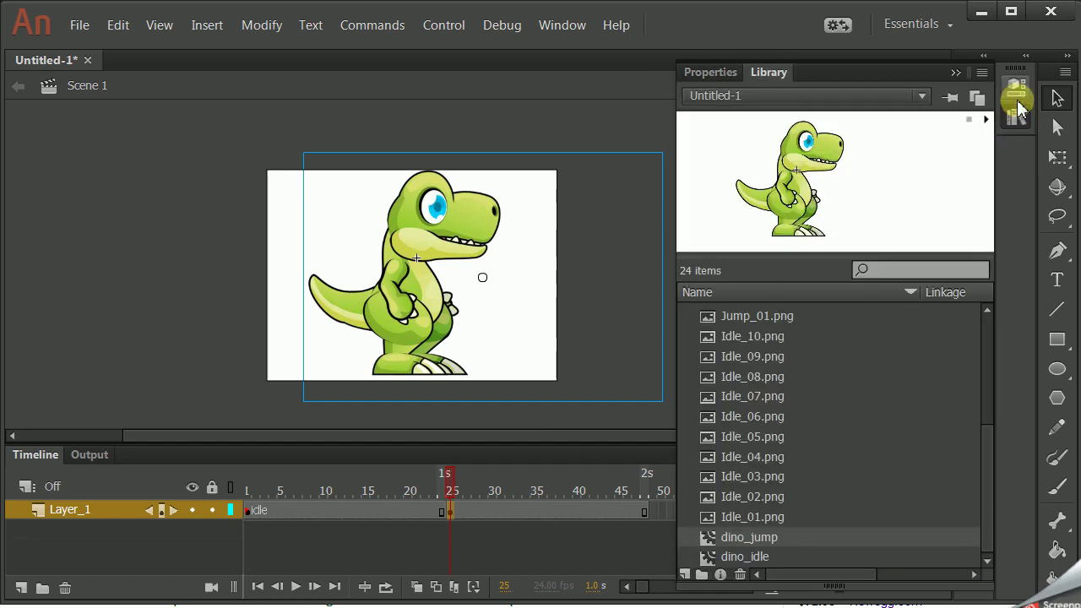
click(1016, 86)
click(422, 297)
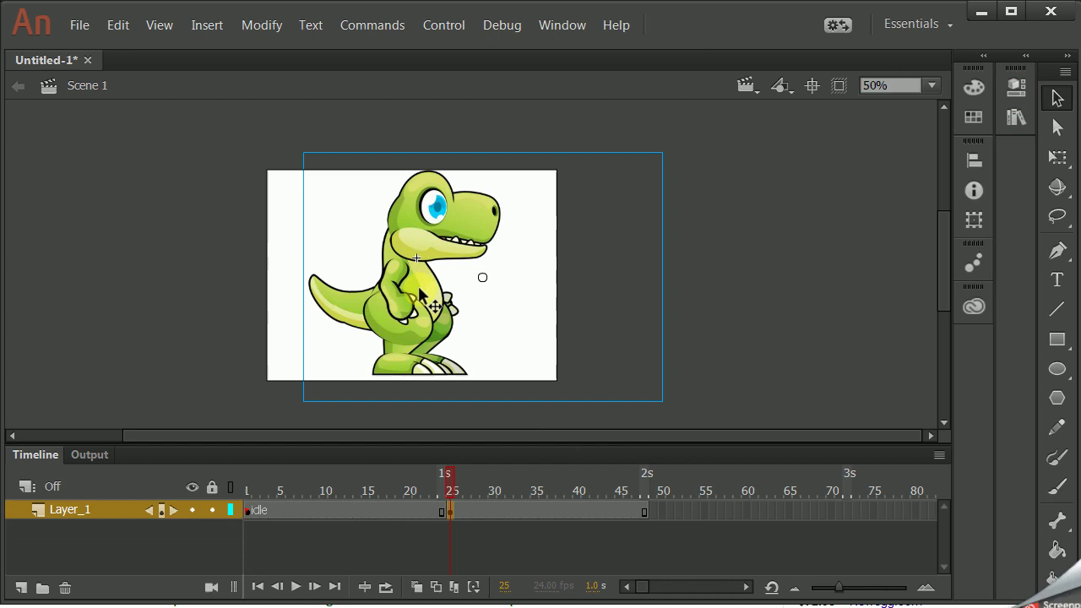
click(1014, 89)
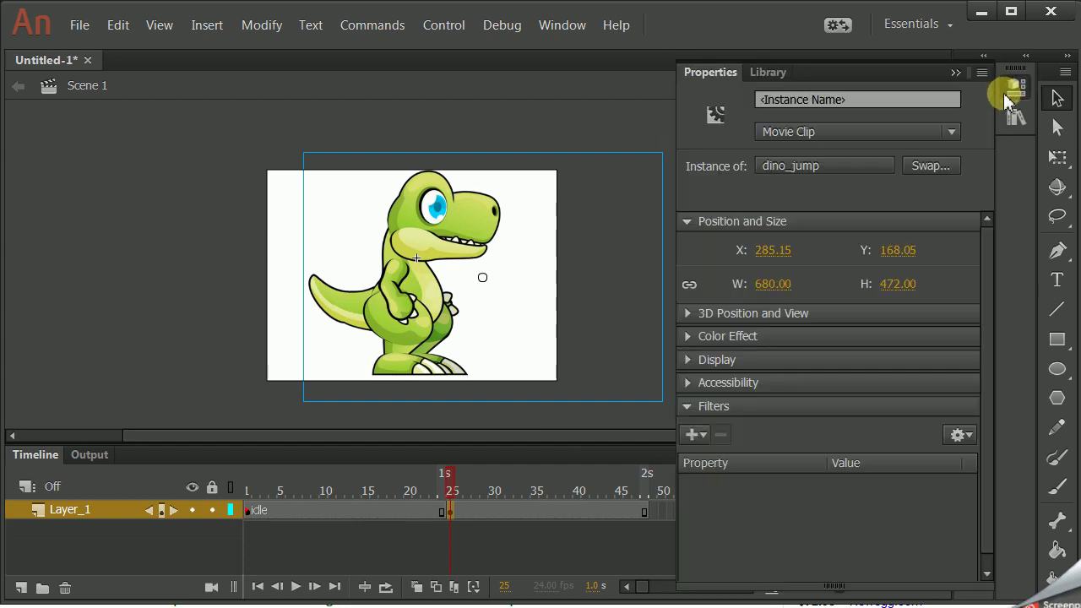
click(781, 282)
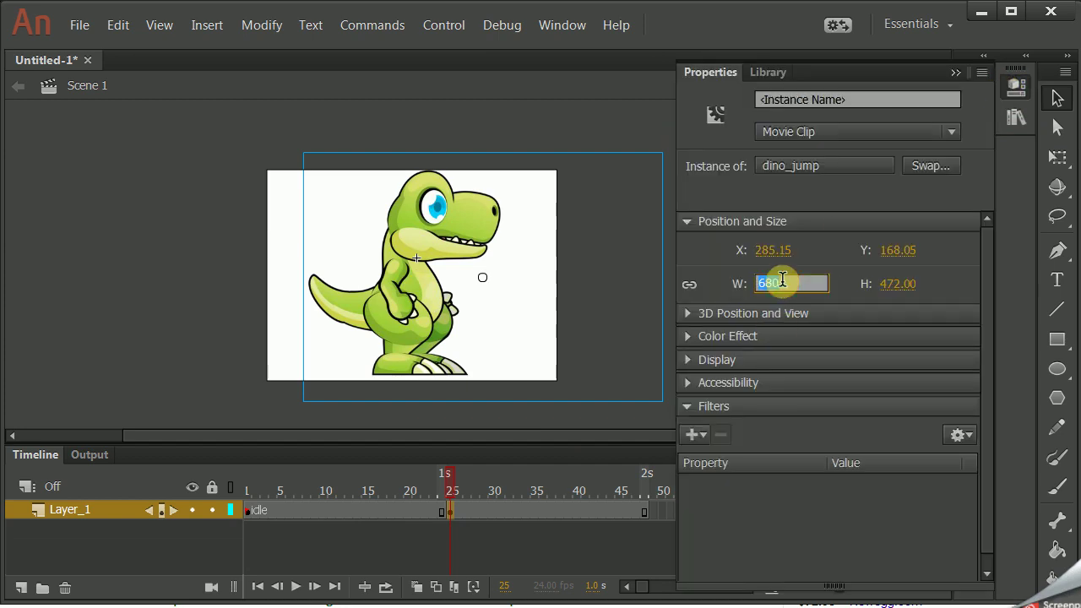
text(30)
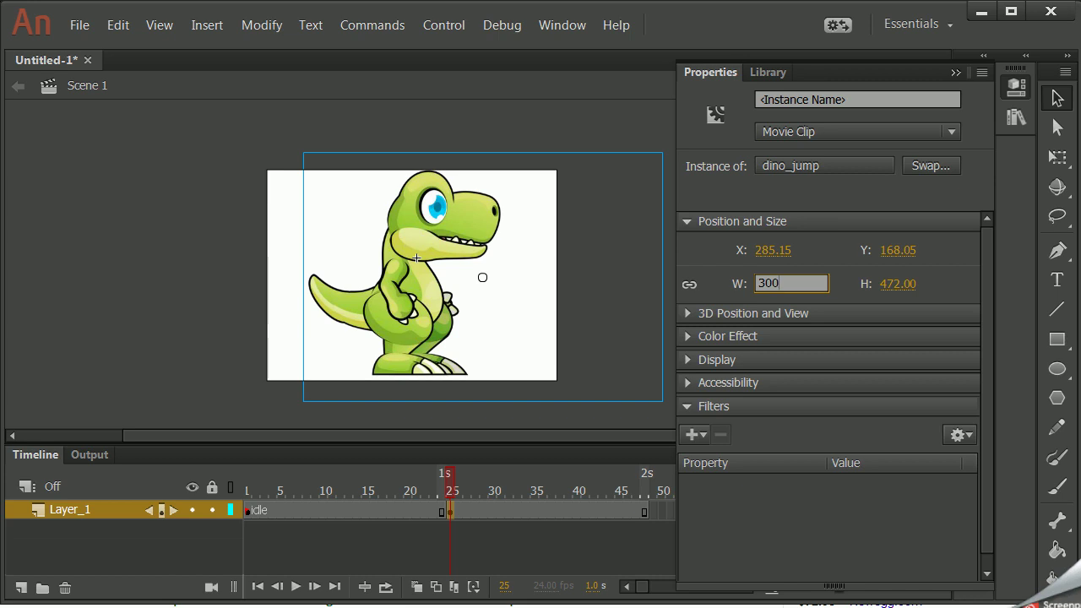
text(0)
key(Return)
click(586, 319)
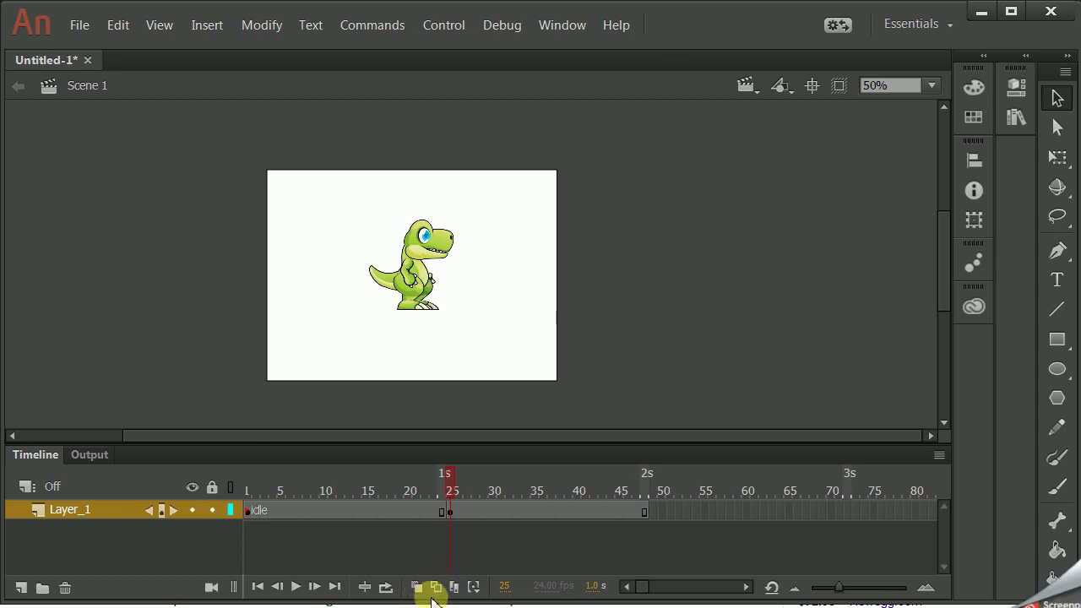
drag(433, 598, 418, 546)
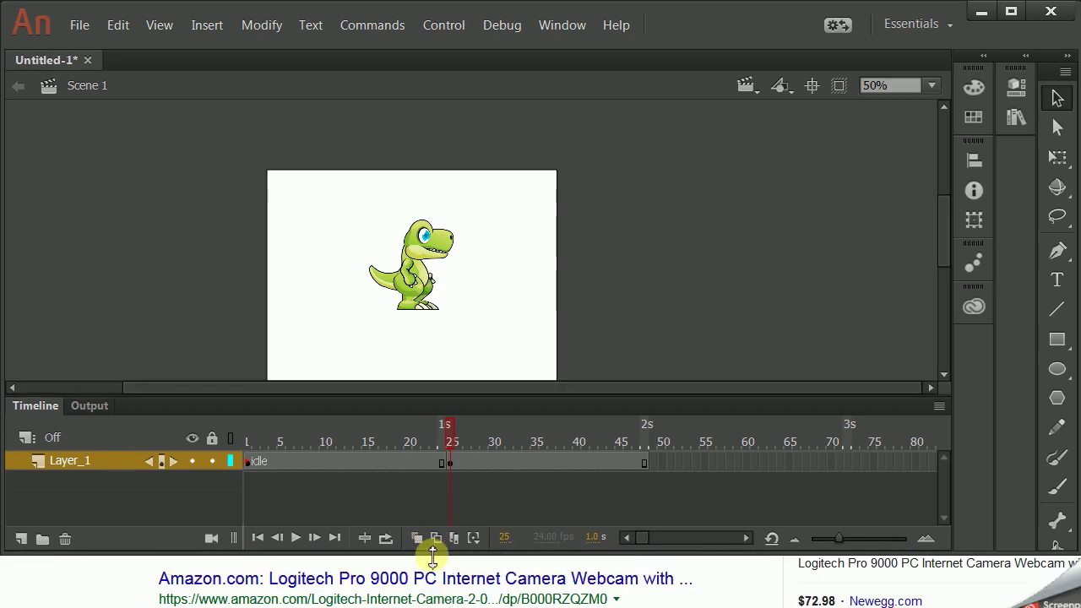
drag(431, 553, 432, 601)
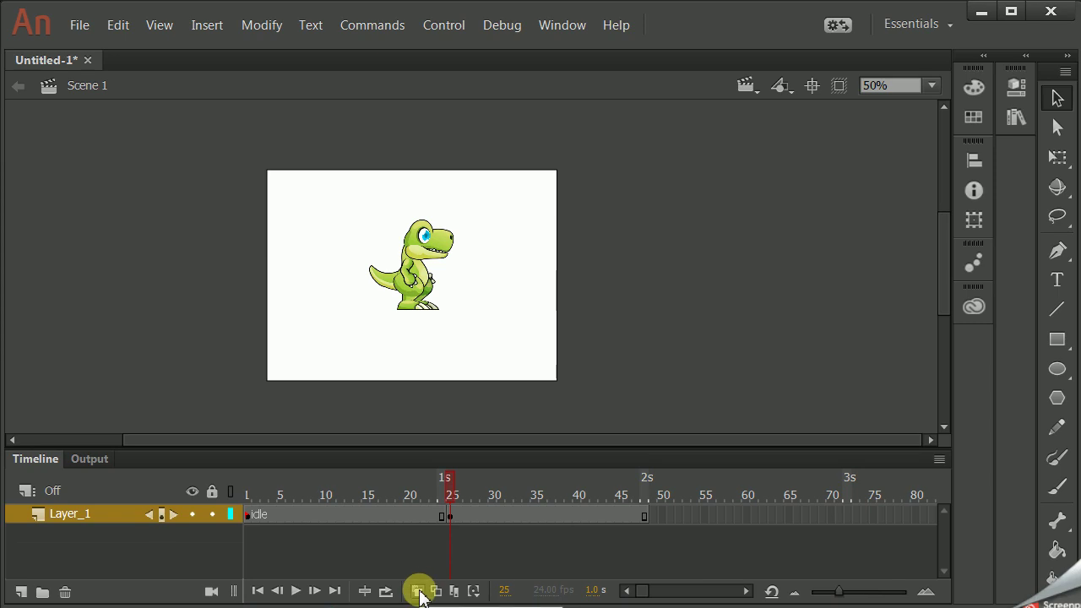
- Turn on Onion Skin back to frame 17 and zoom in on the dinosaur
click(417, 591)
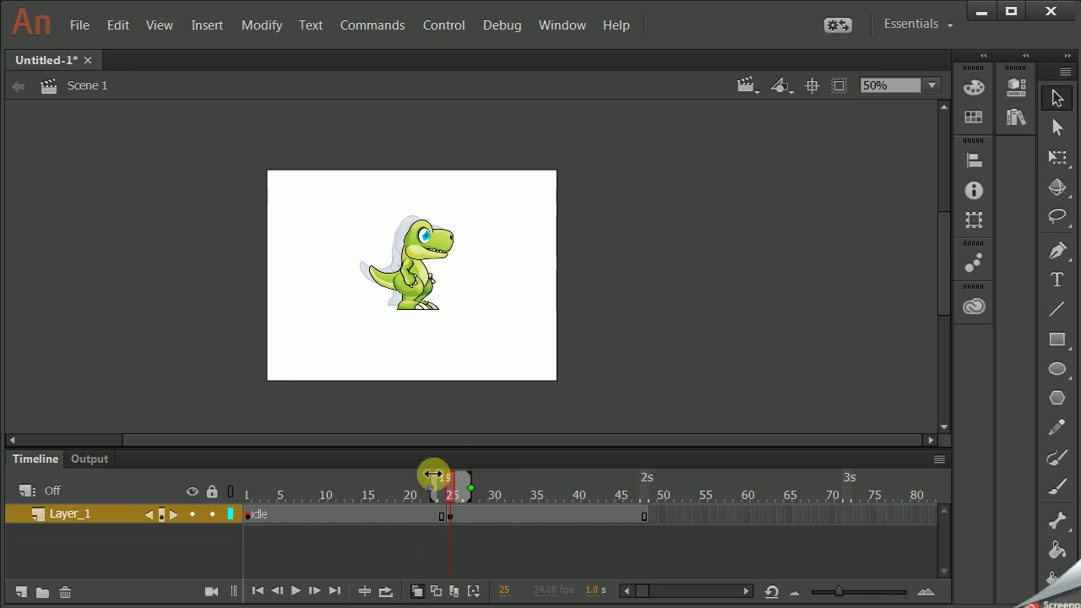
drag(430, 487, 222, 492)
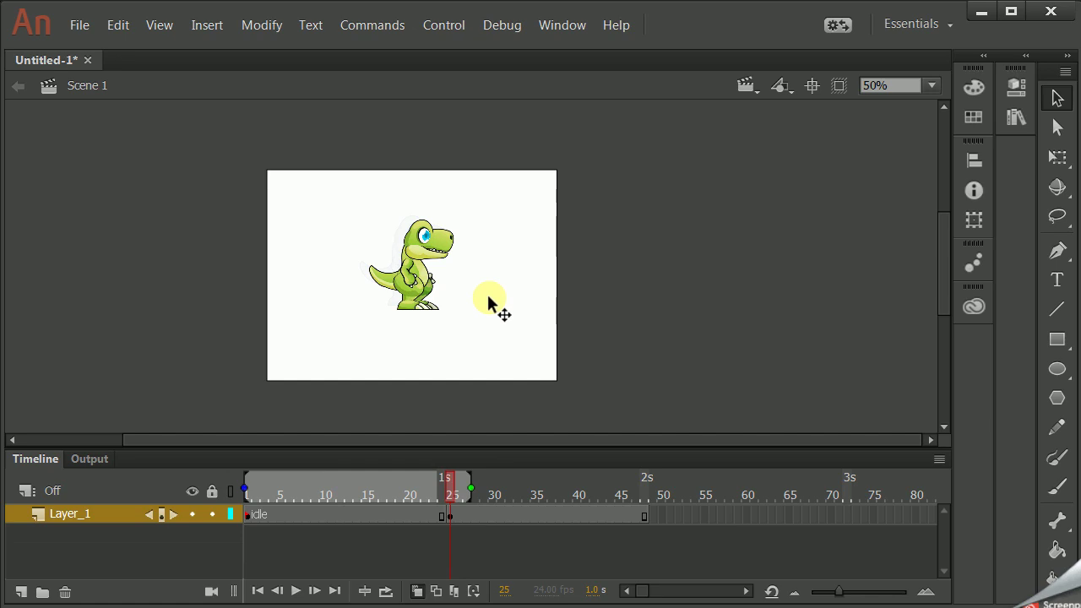
key(z)
click(444, 290)
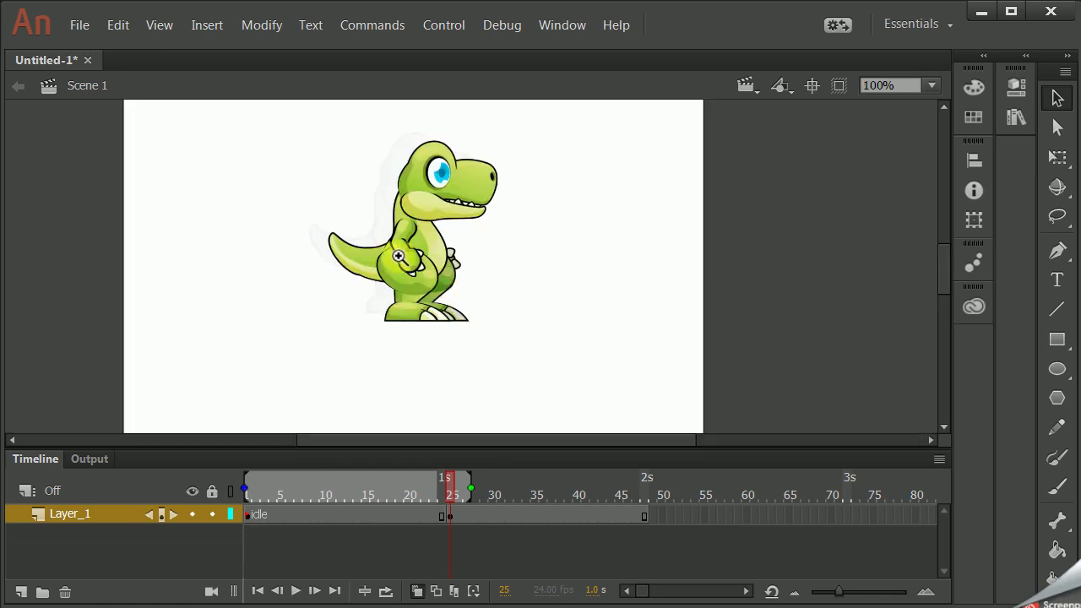
click(422, 240)
click(439, 254)
drag(474, 252, 550, 256)
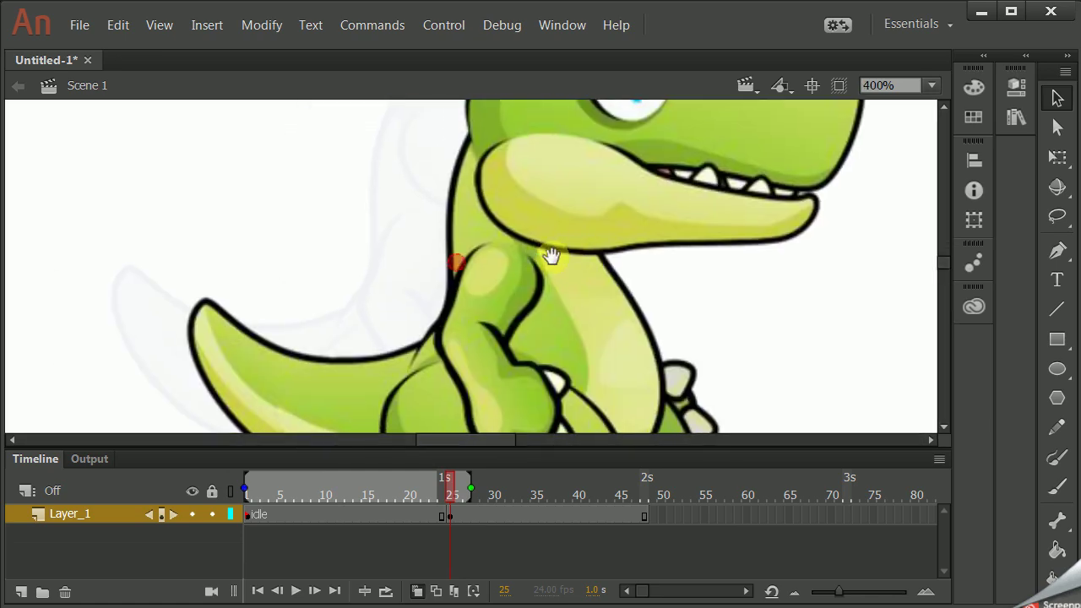
alt+click(551, 256)
click(512, 362)
drag(512, 363, 537, 332)
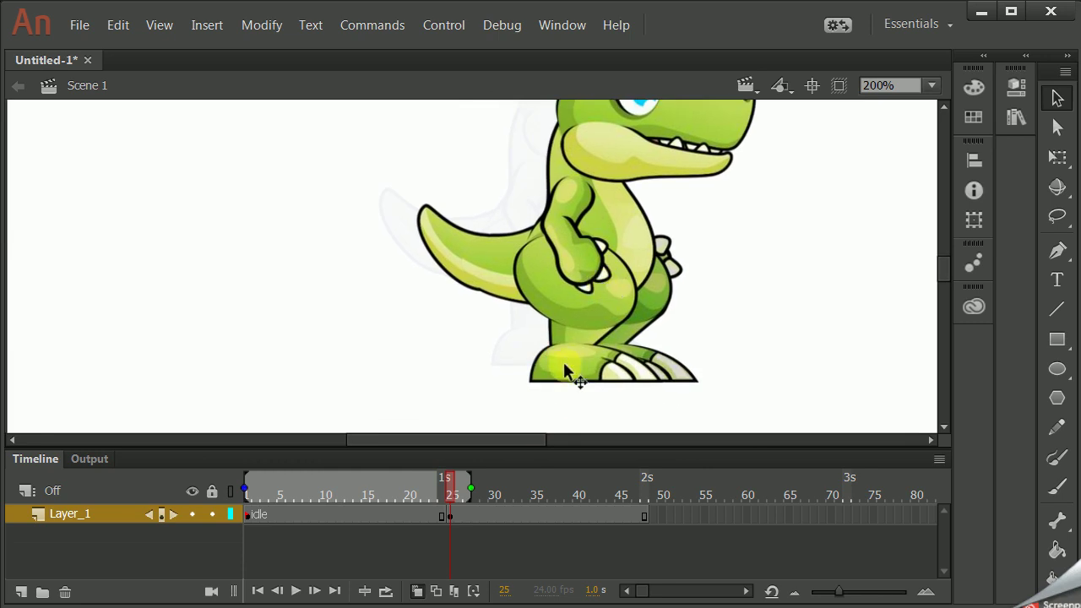
- Move the jump dino onto the idle ghost, zoom out and turn Onion Skin off
drag(612, 366, 573, 352)
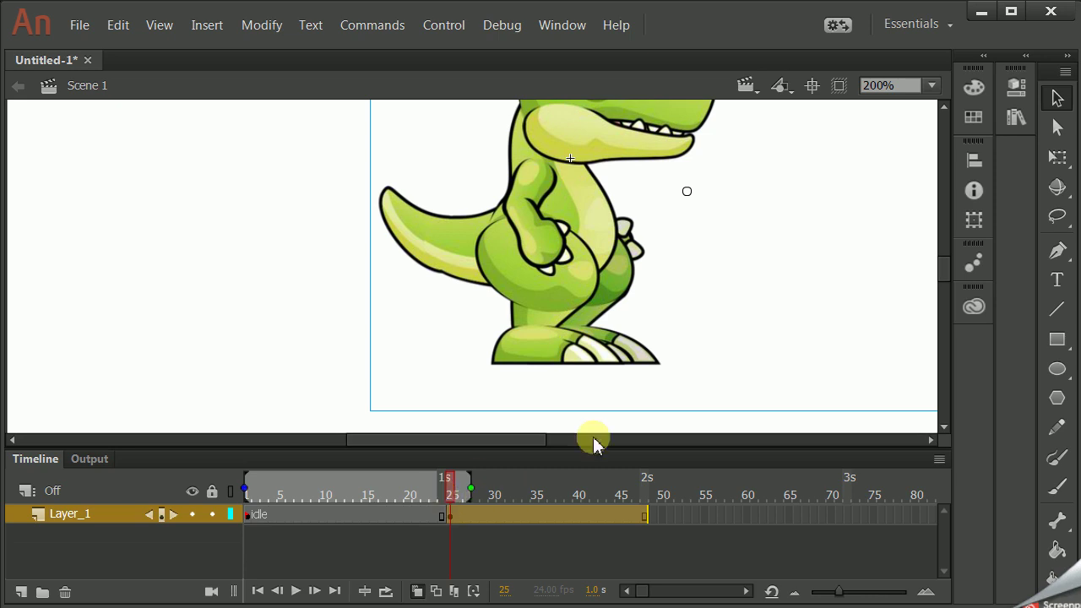
ctrl+alt+click(610, 263)
ctrl+alt+click(610, 263)
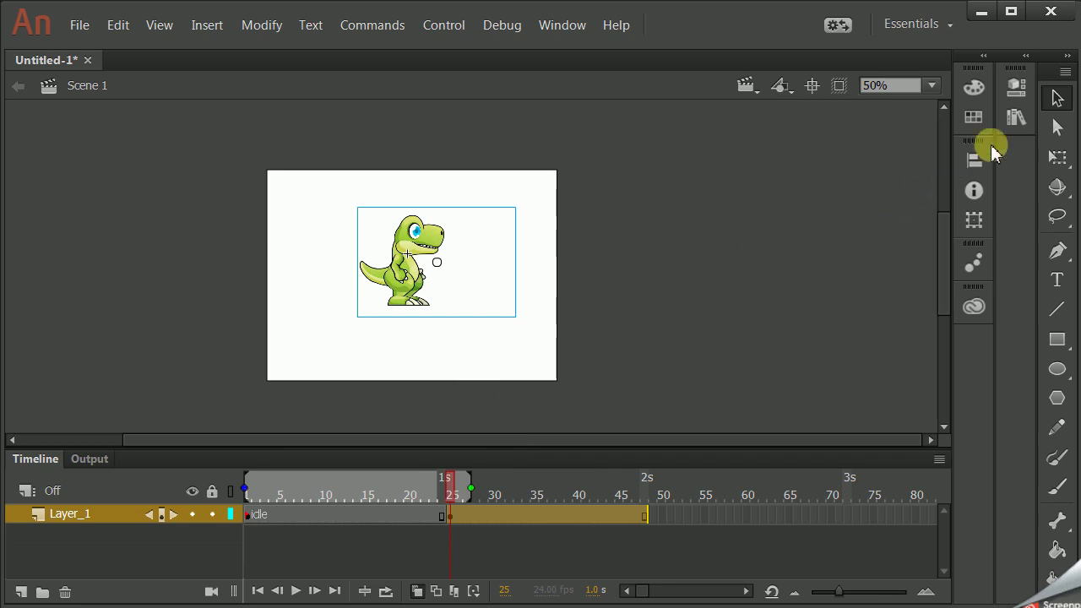
click(717, 248)
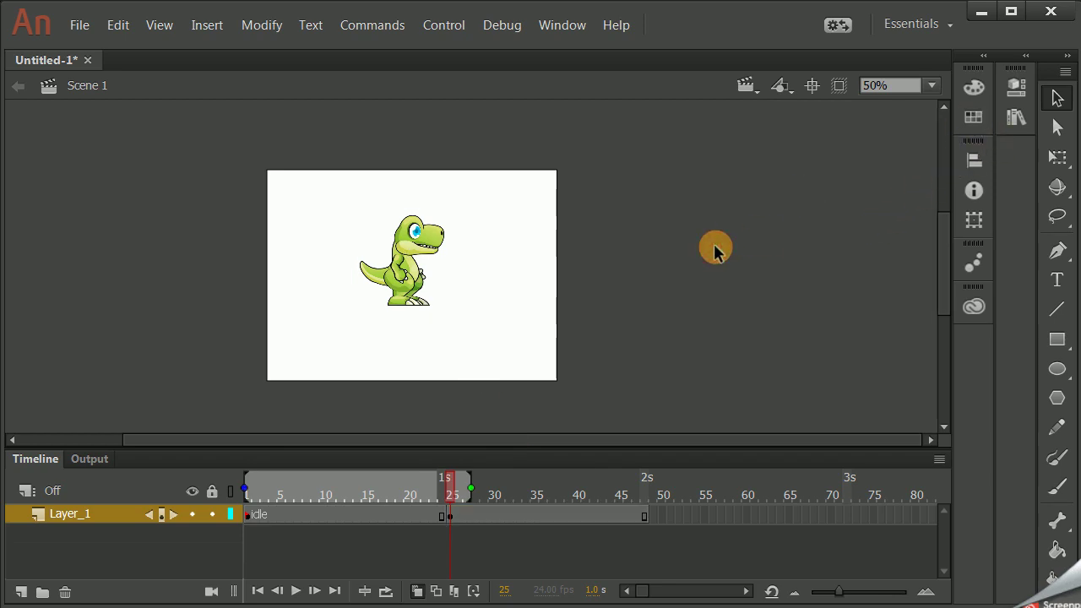
click(417, 592)
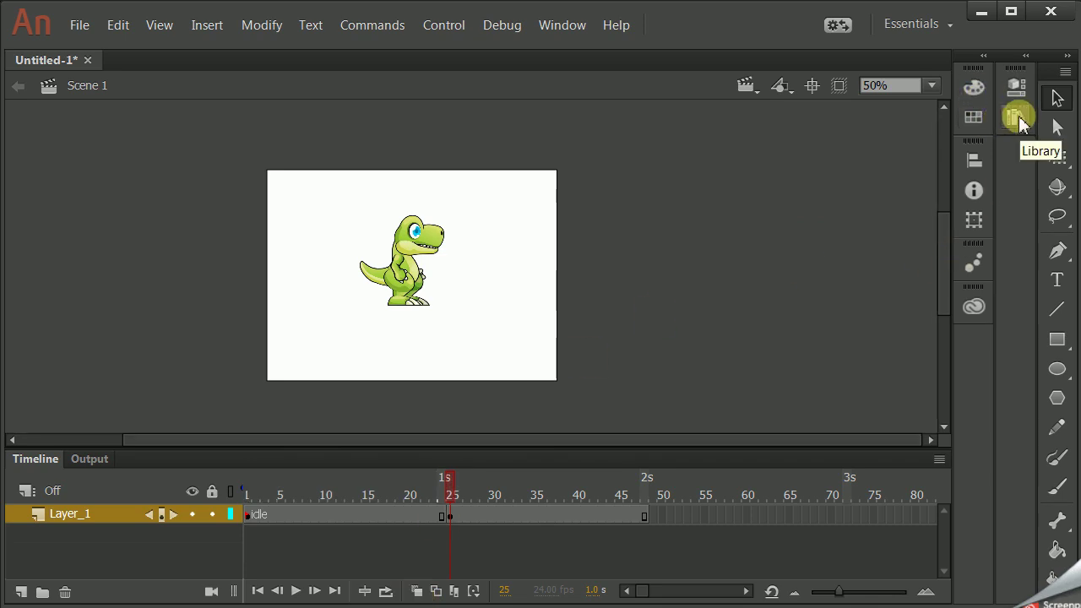
click(1017, 87)
click(433, 262)
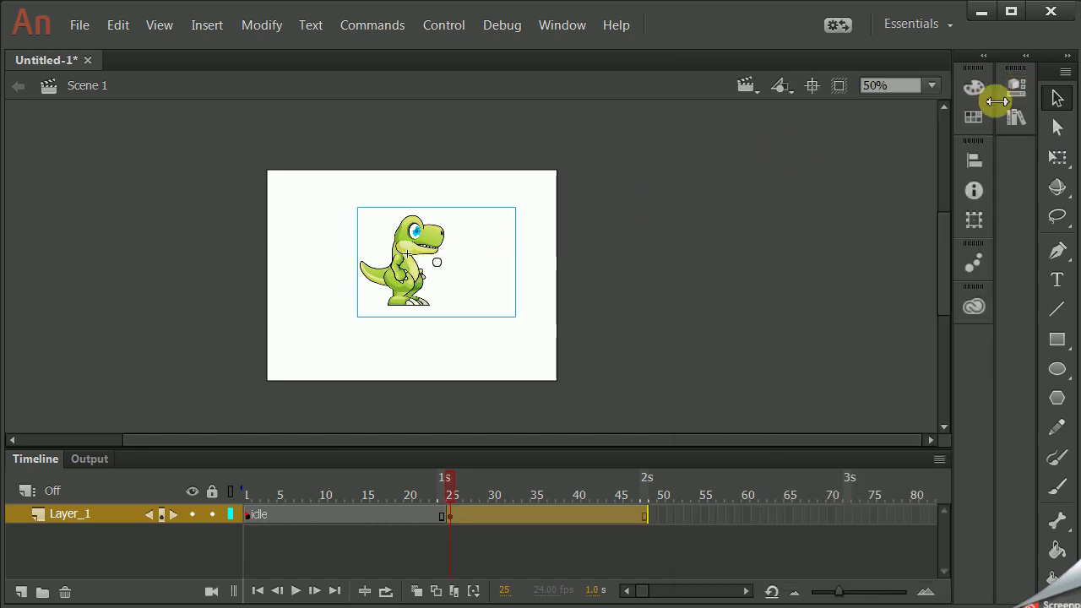
mouse_move(994, 108)
mouse_down()
mouse_move(982, 92)
mouse_move(991, 79)
mouse_up()
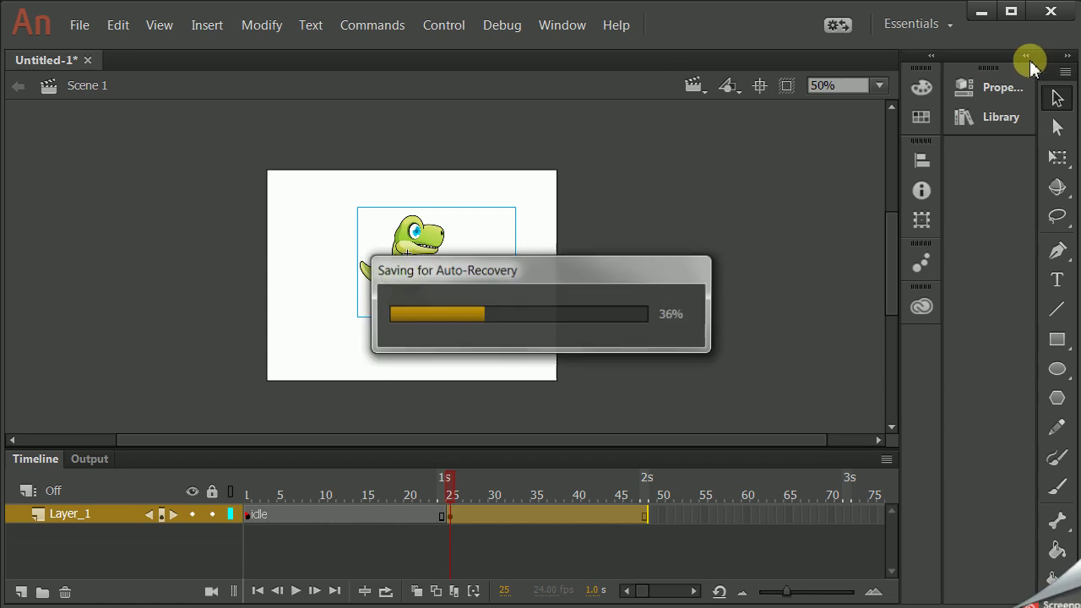
- Compare the jump dino's X/Y (267.15, 159.55) with the idle dino's (267.05, 160.10)
click(1029, 58)
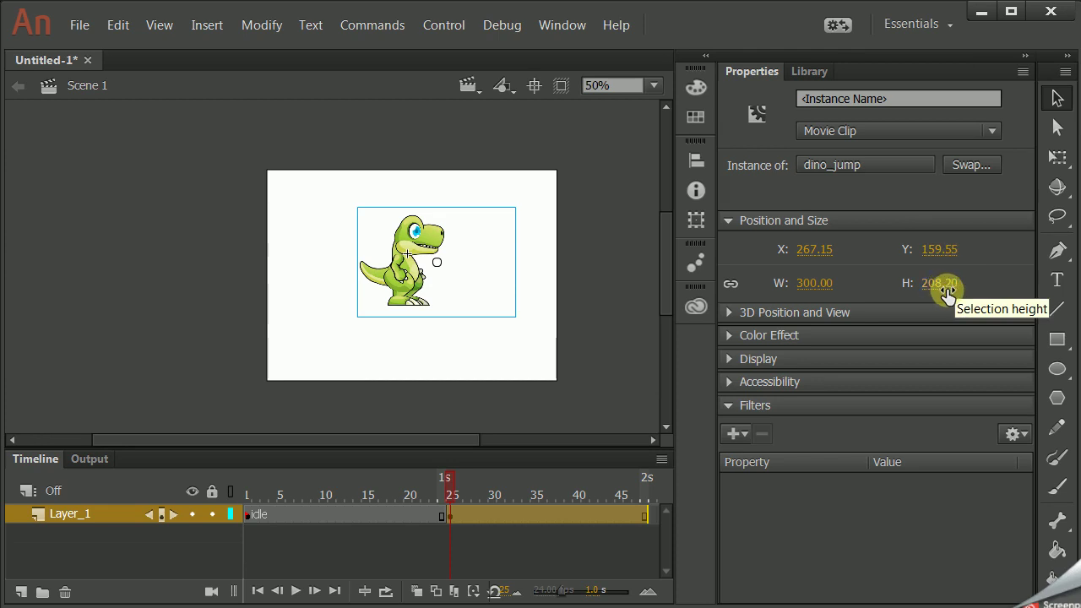
click(246, 516)
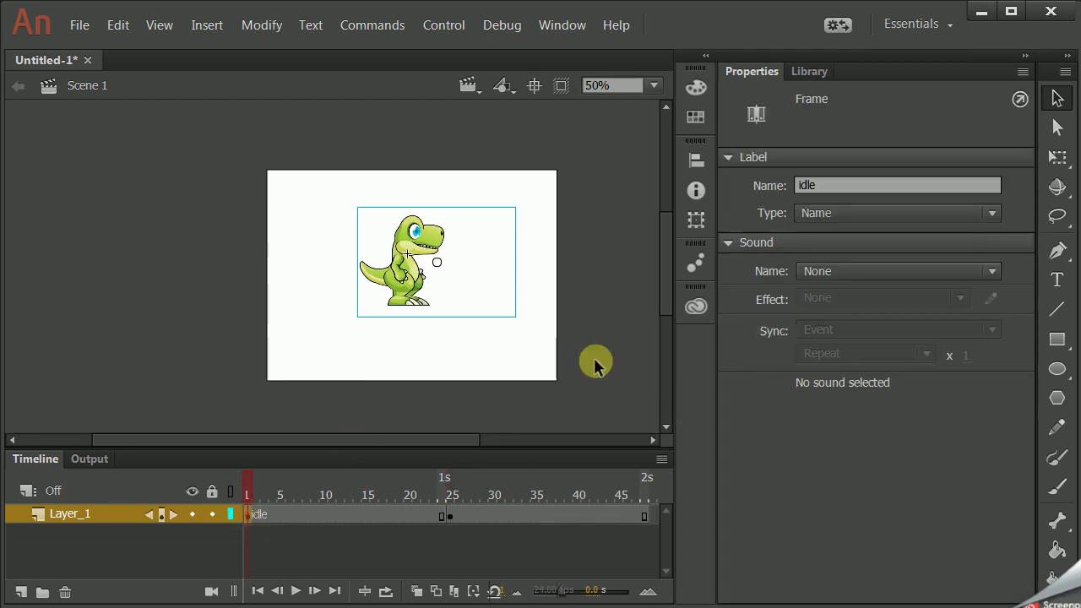
click(430, 236)
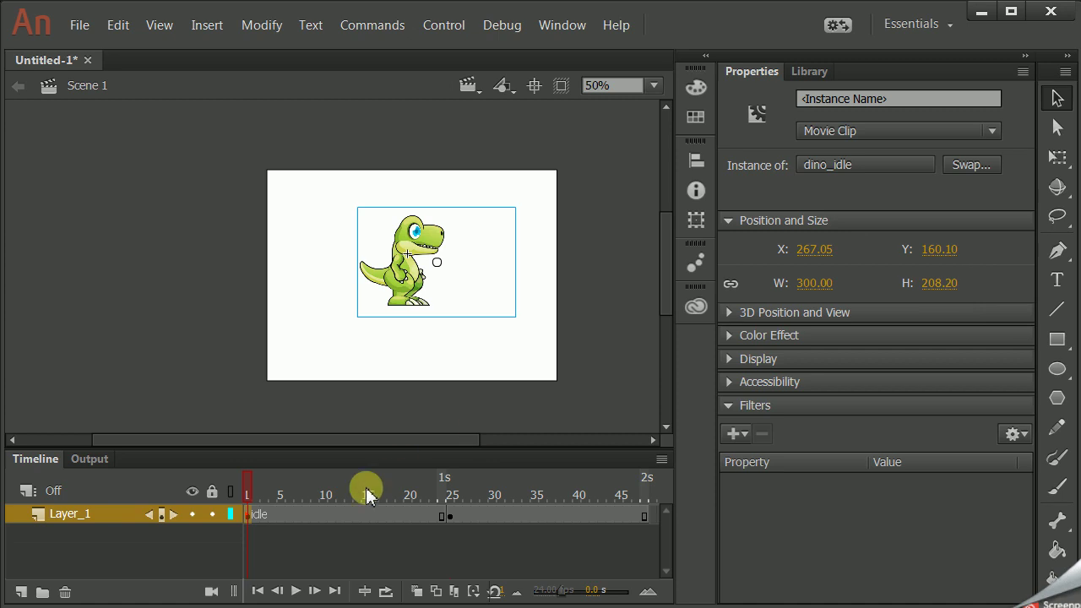
click(449, 513)
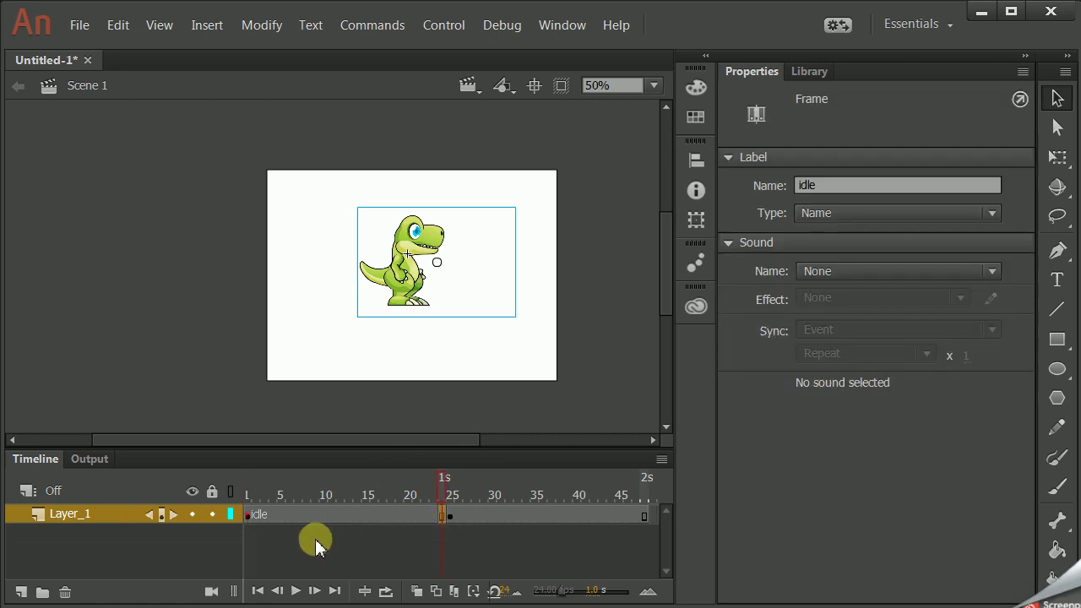
click(451, 515)
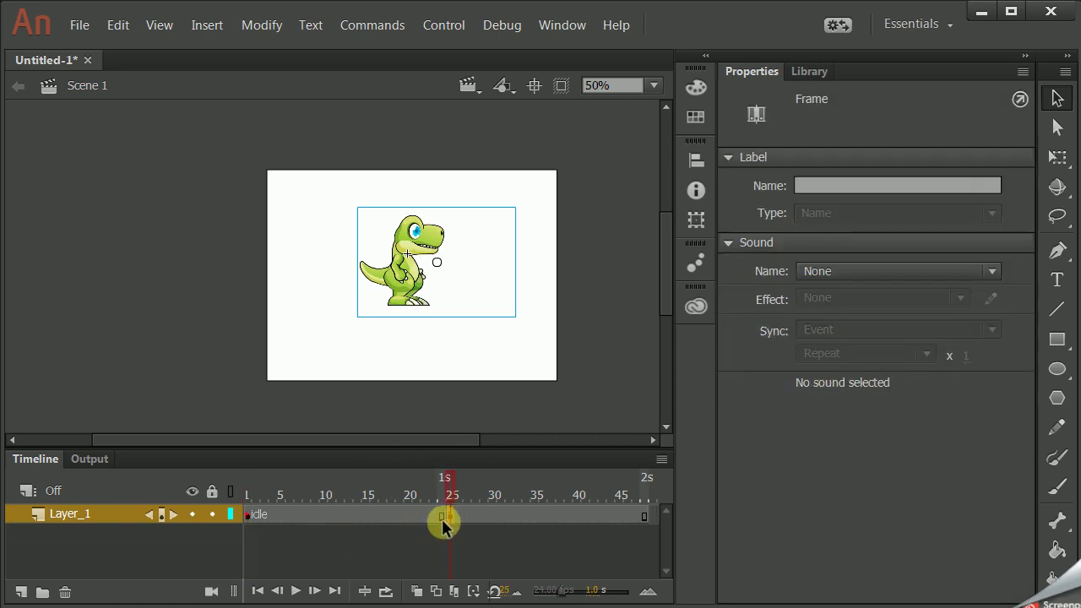
- Lower the frame-1 idle dino to Y 260.10 with Shift+arrow nudges
click(247, 516)
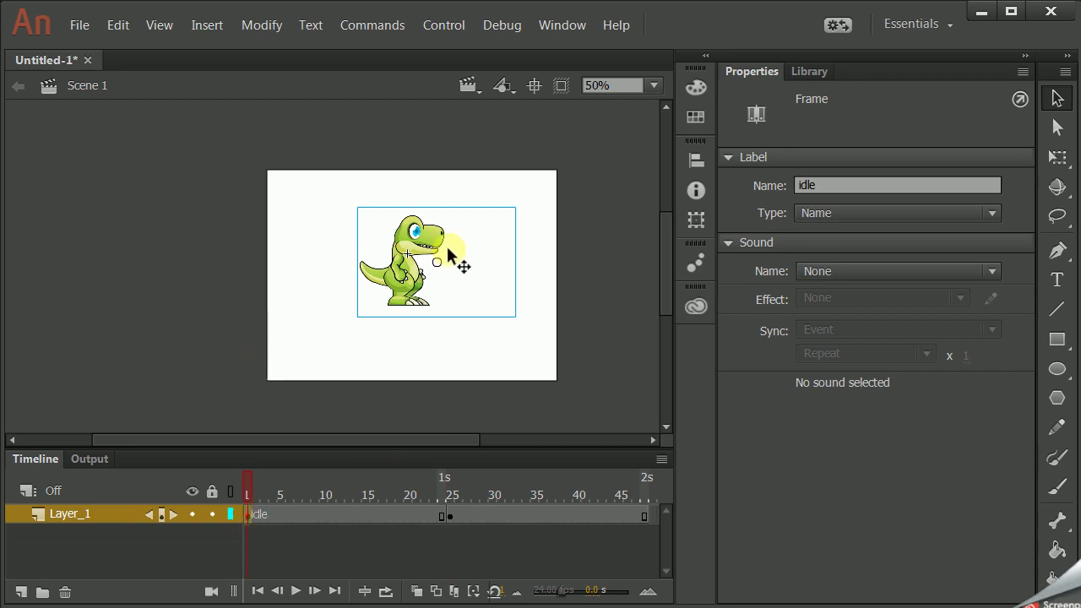
key(shift+Down)
key(shift+Down)
key(shift+Down)
key(shift+Down)
key(shift+Down)
key(shift+Down)
key(shift+Down)
key(shift+Down)
key(shift+Down)
key(shift+Down)
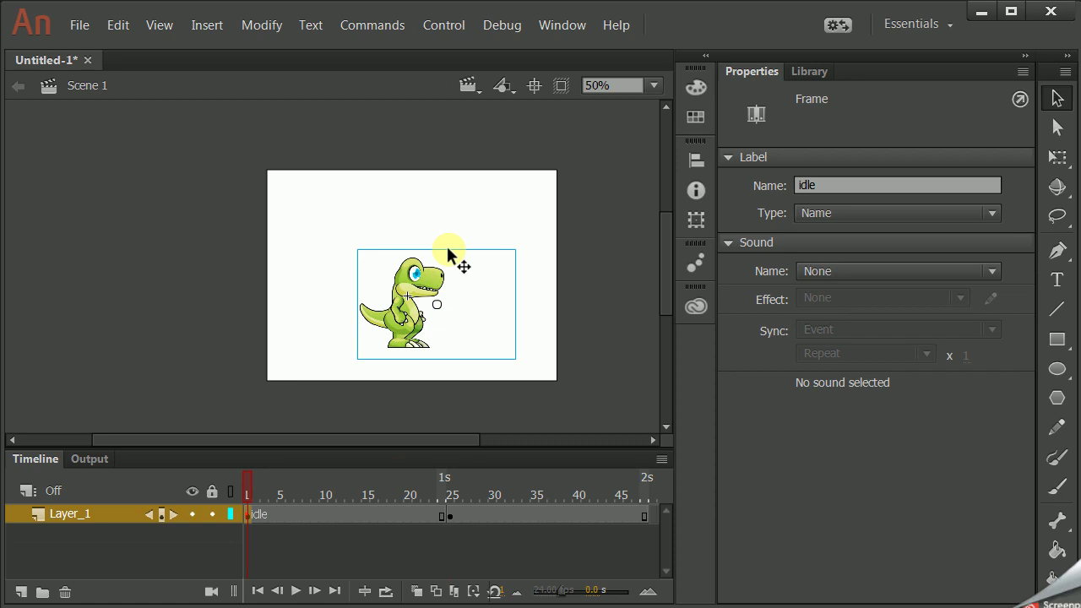
key(shift+Down)
key(shift+Down)
key(shift+Up)
key(shift+Up)
key(shift+Down)
key(shift+Down)
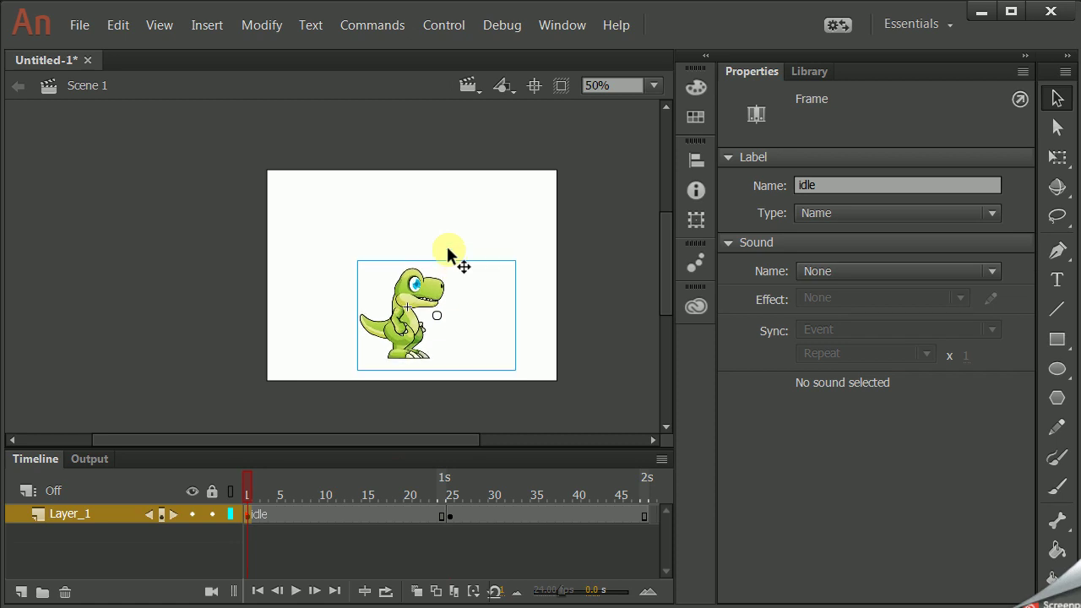
key(shift+Up)
key(shift+Up)
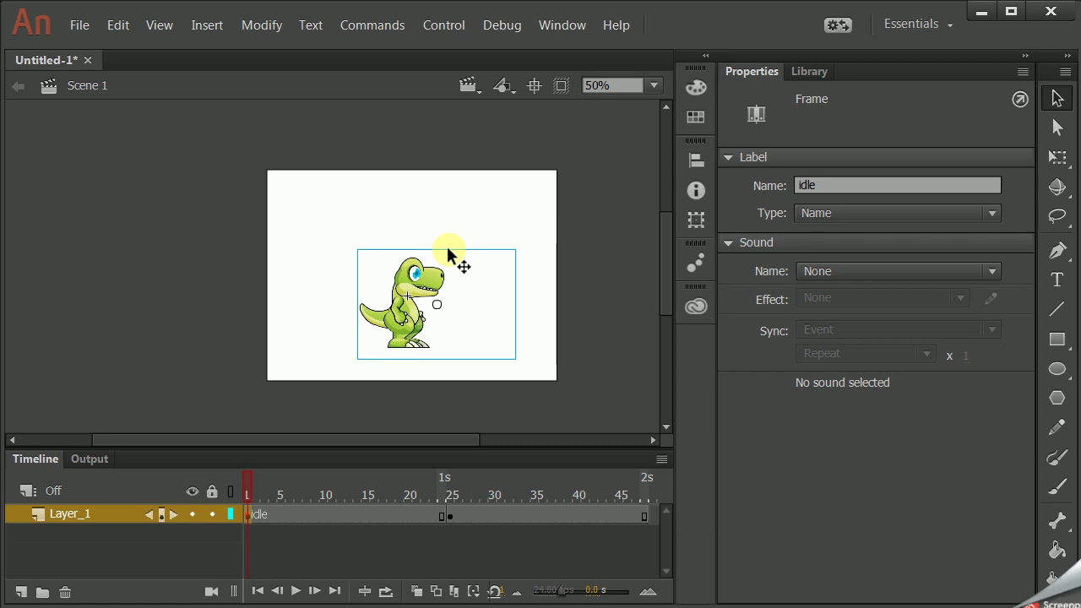
key(shift+Down)
key(shift+Down)
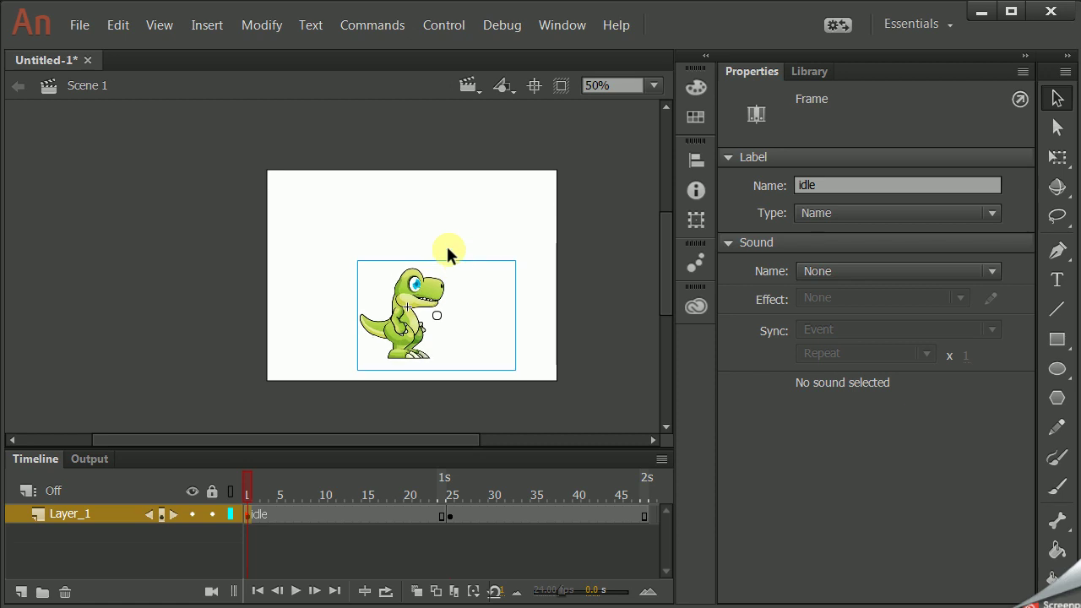
- Lower the frame-25 jump dino to Y 279.55, then compare positions and scrub the timeline
click(456, 514)
key(shift+Down)
key(shift+Down)
key(shift+Down)
key(shift+Down)
key(shift+Down)
key(shift+Down)
key(shift+Down)
key(shift+Down)
key(shift+Down)
key(shift+Down)
key(shift+Down)
key(shift+Down)
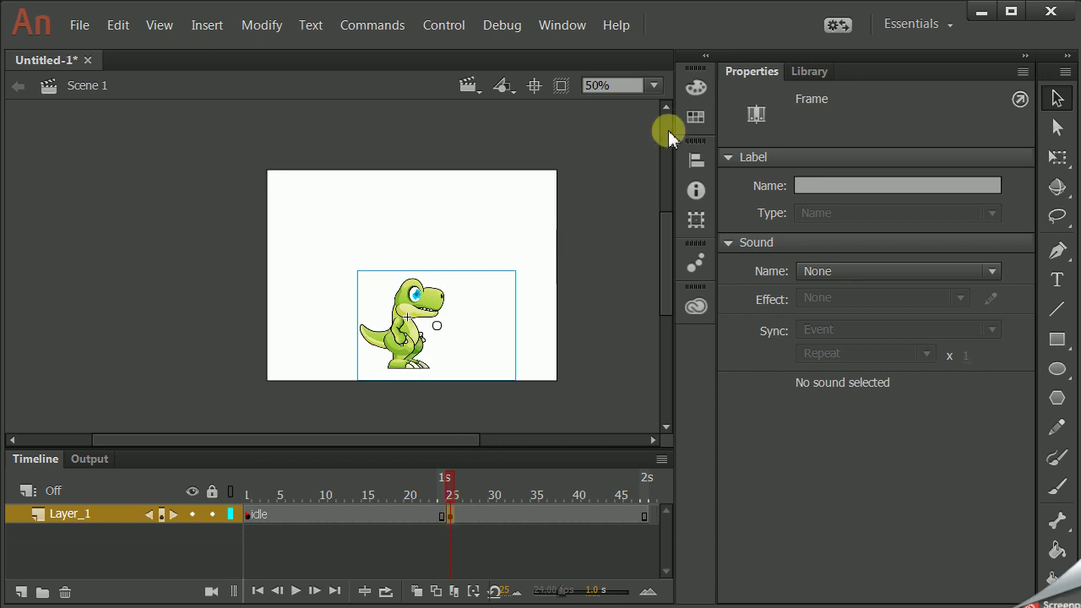
click(430, 297)
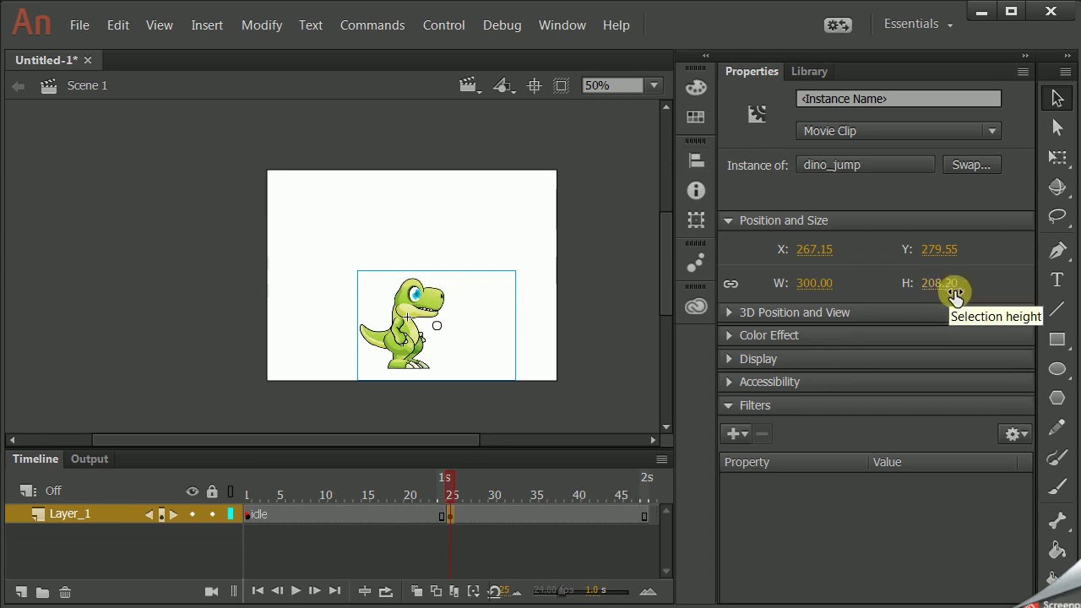
click(246, 516)
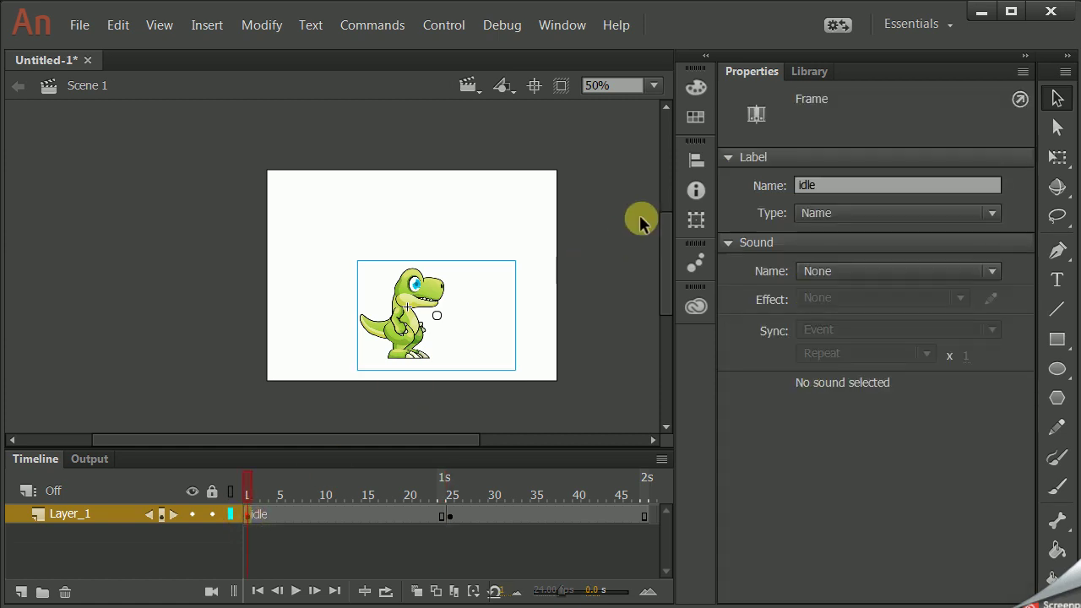
click(414, 291)
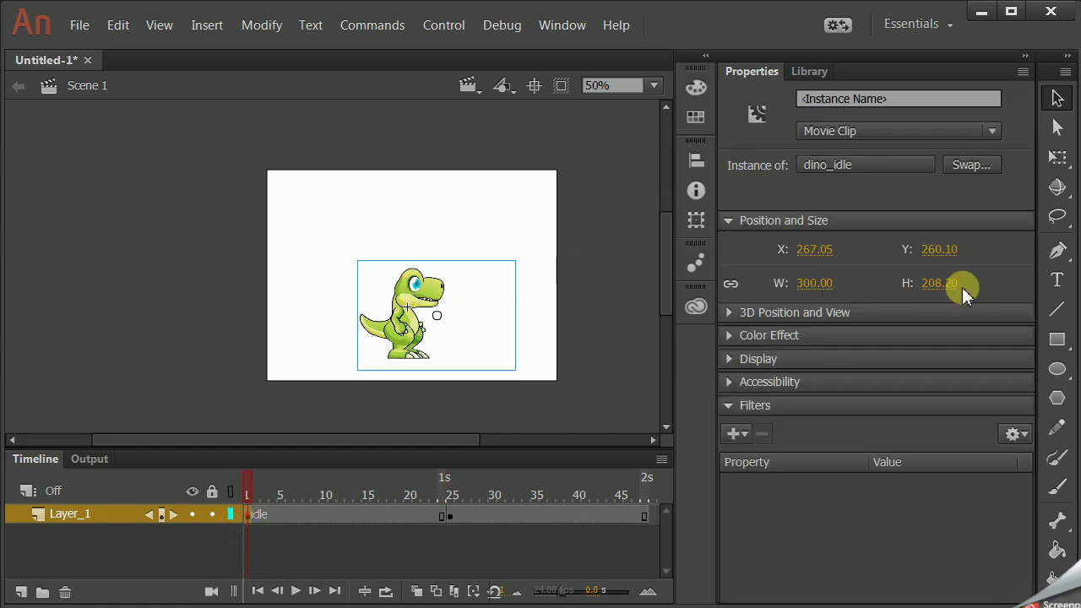
drag(244, 485, 341, 486)
- Using Onion Skin through frame 25, lower the frame-1 idle dino to Y 280.10
click(416, 591)
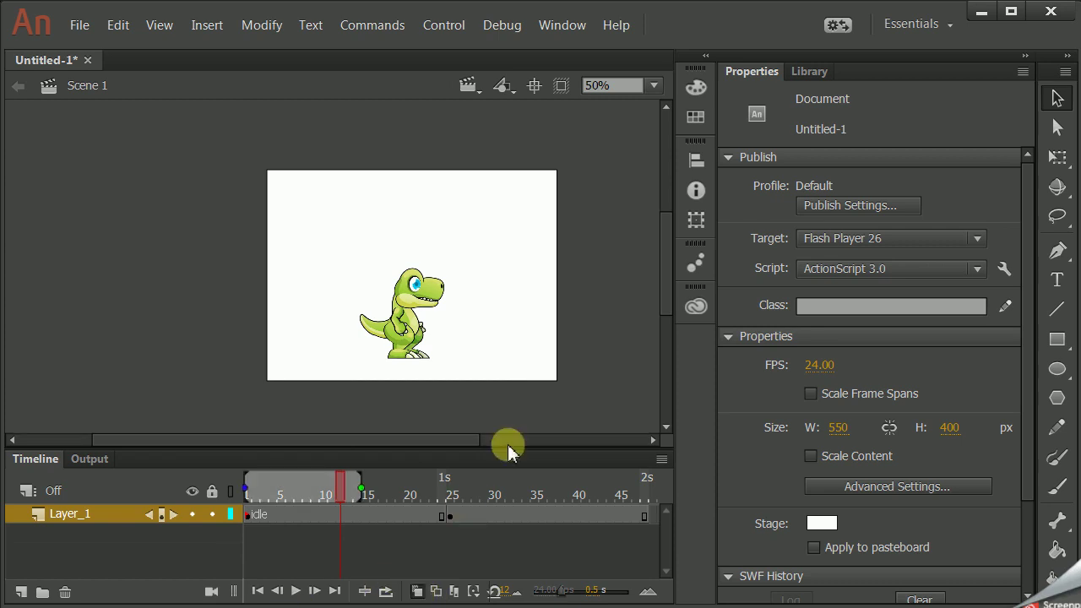
mouse_move(363, 485)
mouse_down()
mouse_move(473, 482)
mouse_move(437, 483)
mouse_move(463, 482)
mouse_up()
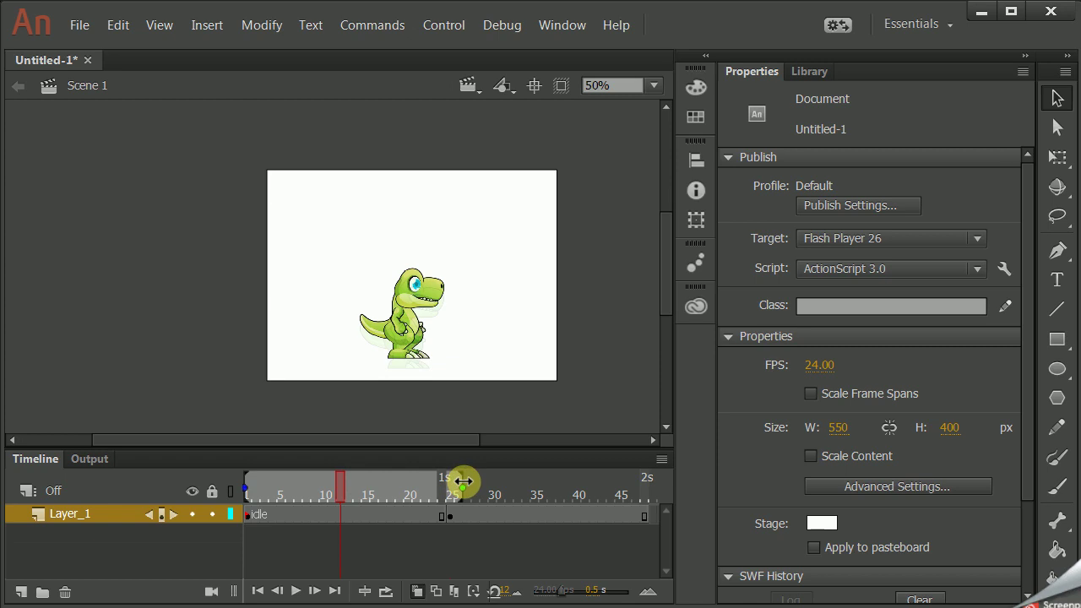
click(442, 369)
click(241, 517)
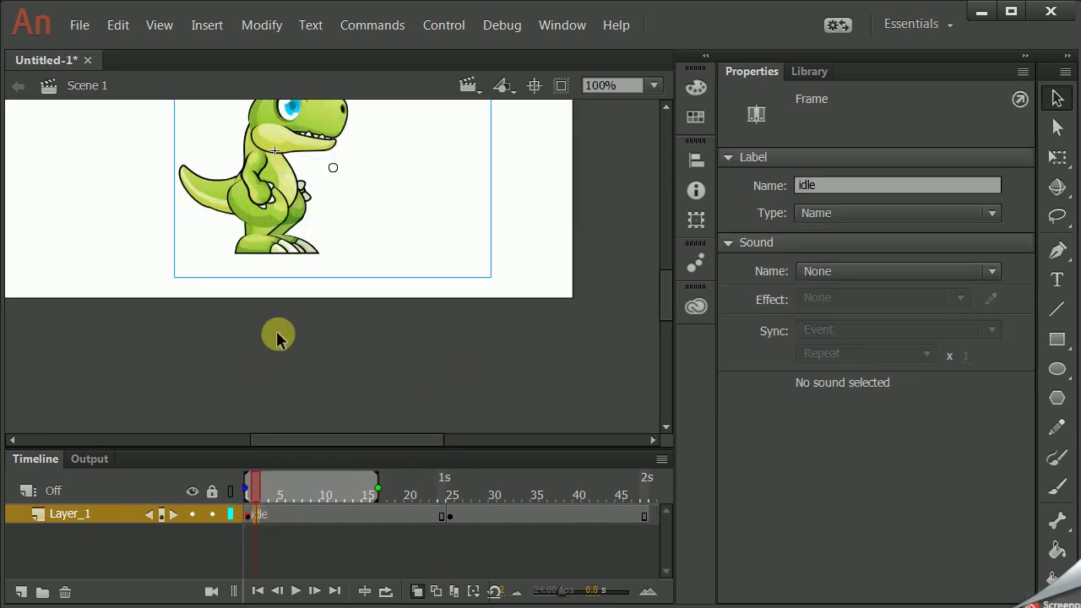
drag(378, 479, 471, 480)
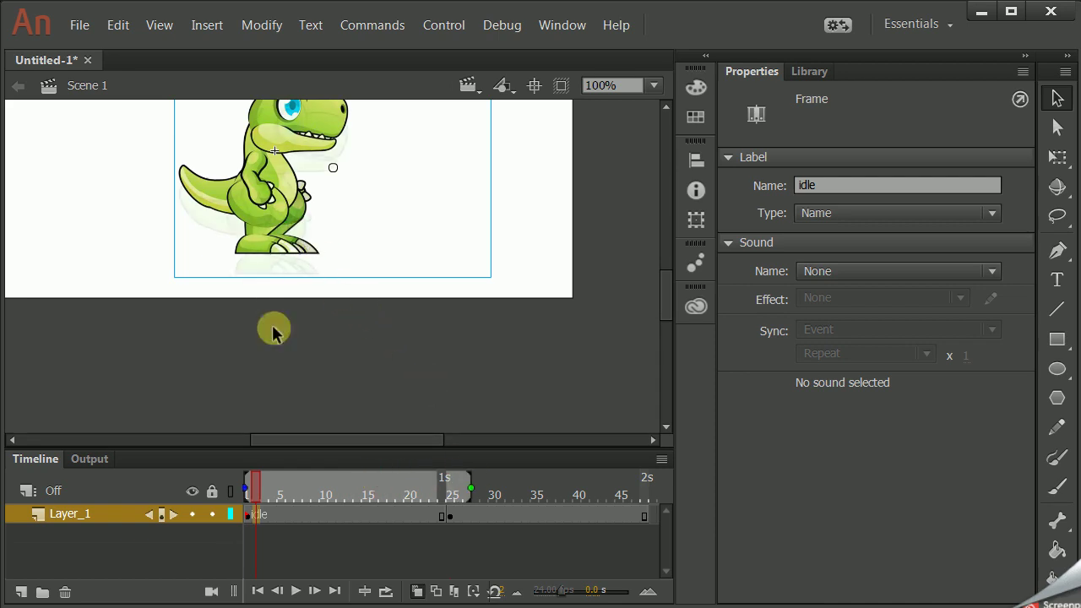
click(246, 517)
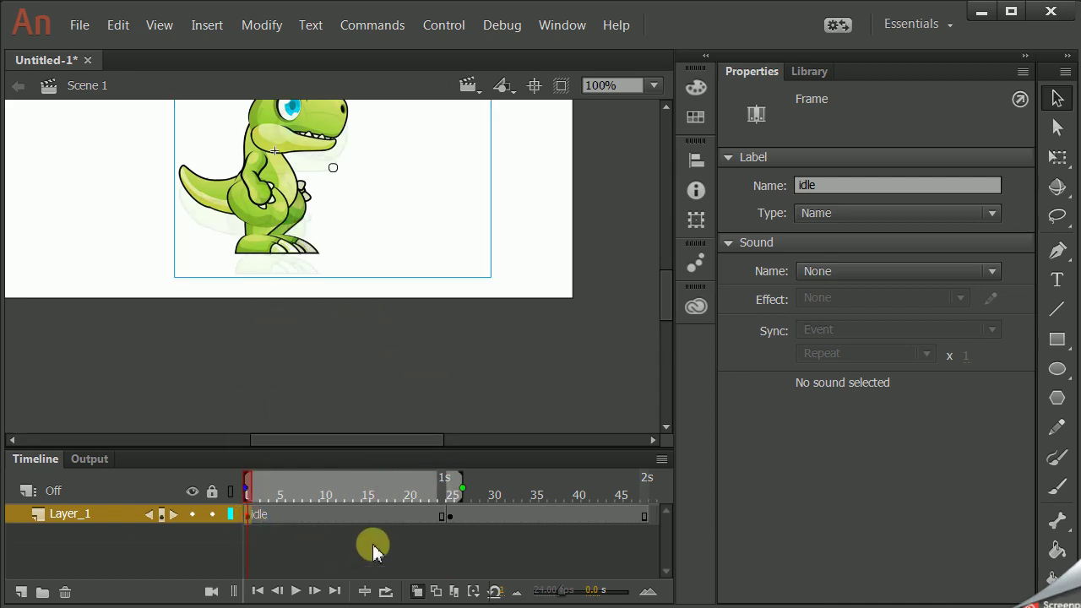
key(shift+Up)
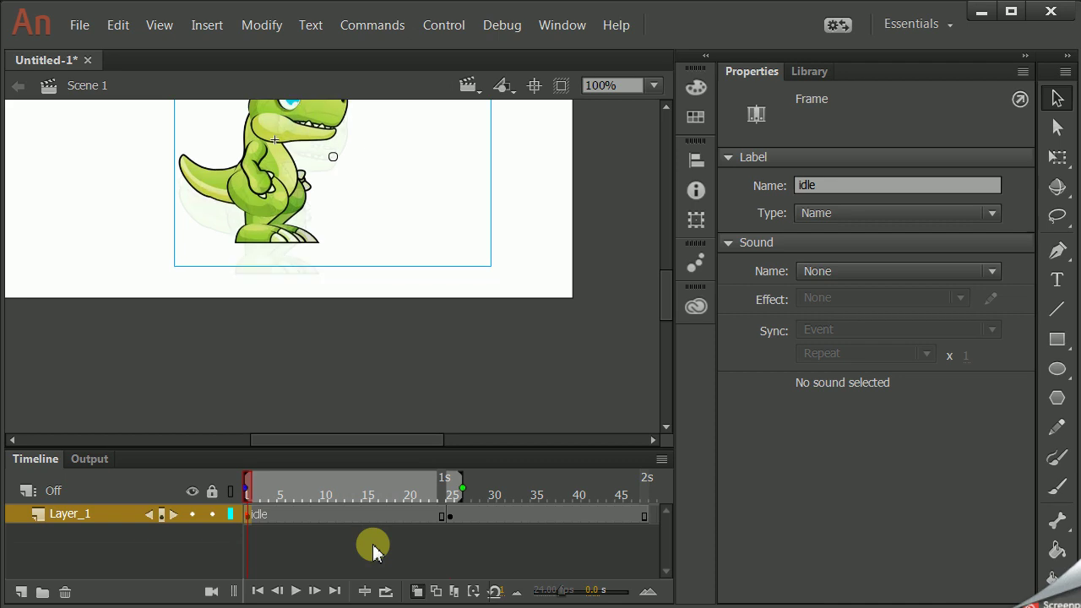
key(shift+Down)
key(shift+Down)
key(shift+Down)
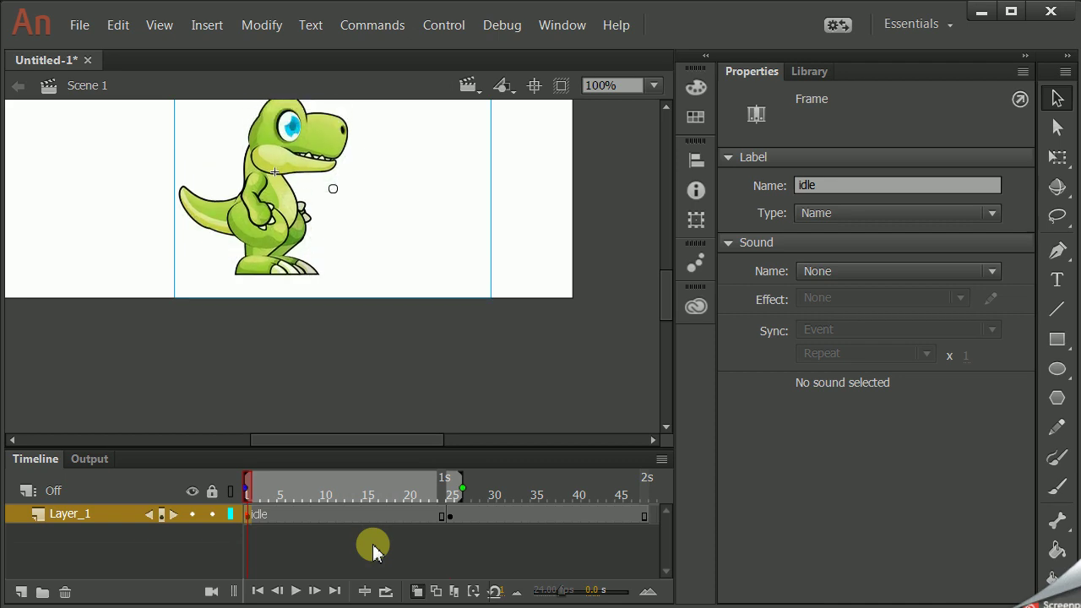
key(ctrl+minus)
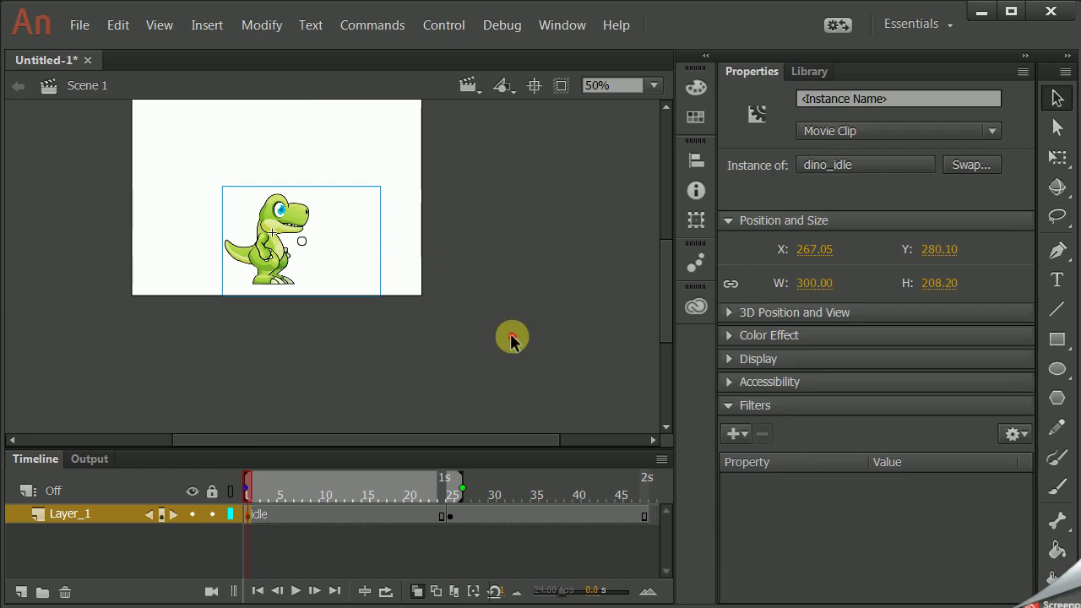
click(467, 312)
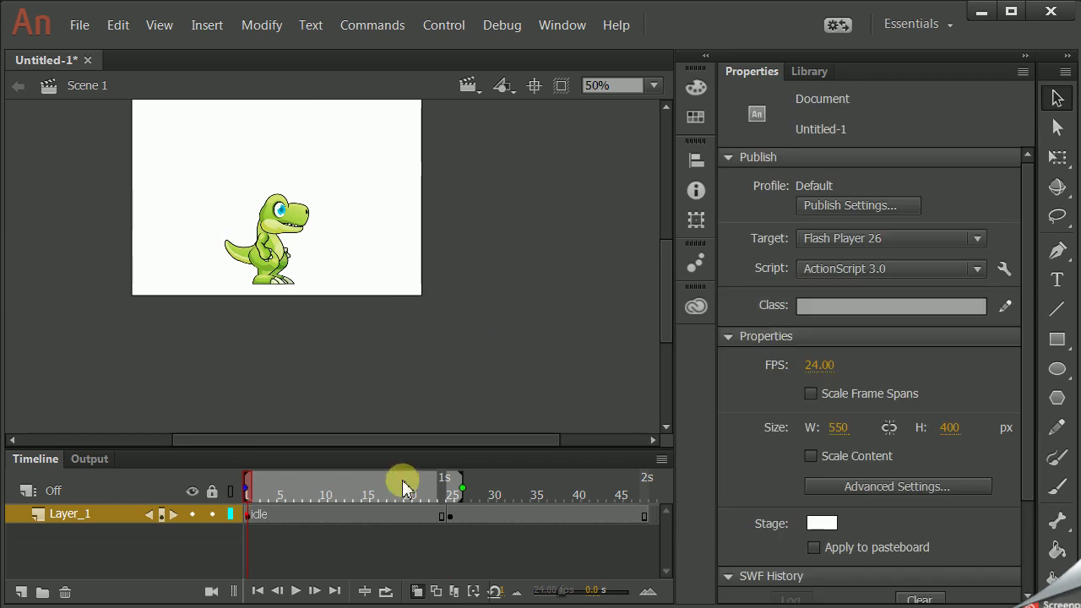
key(ctrl+Return)
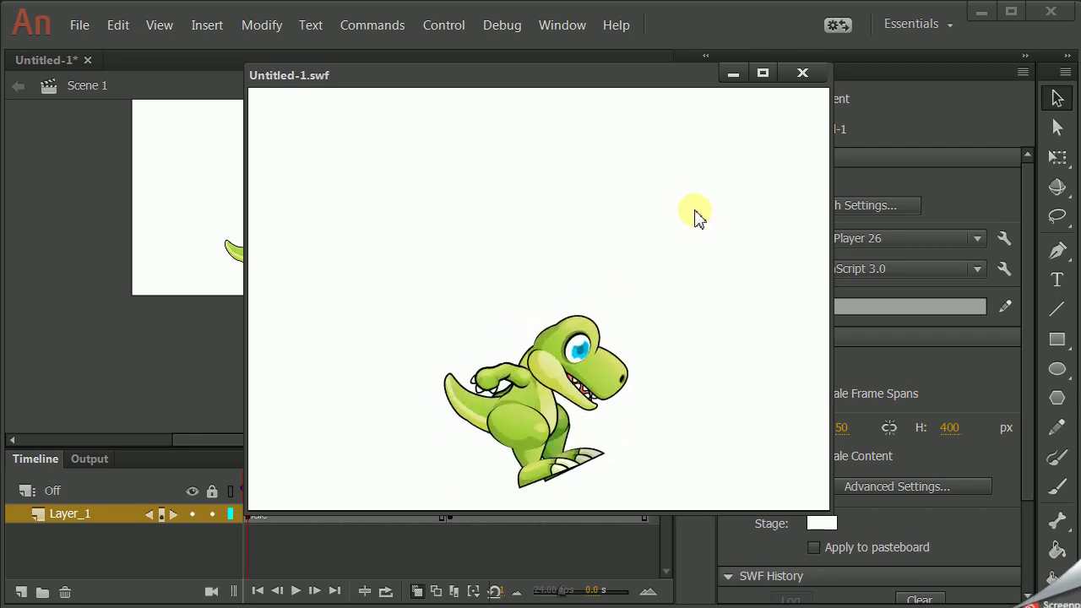
click(802, 74)
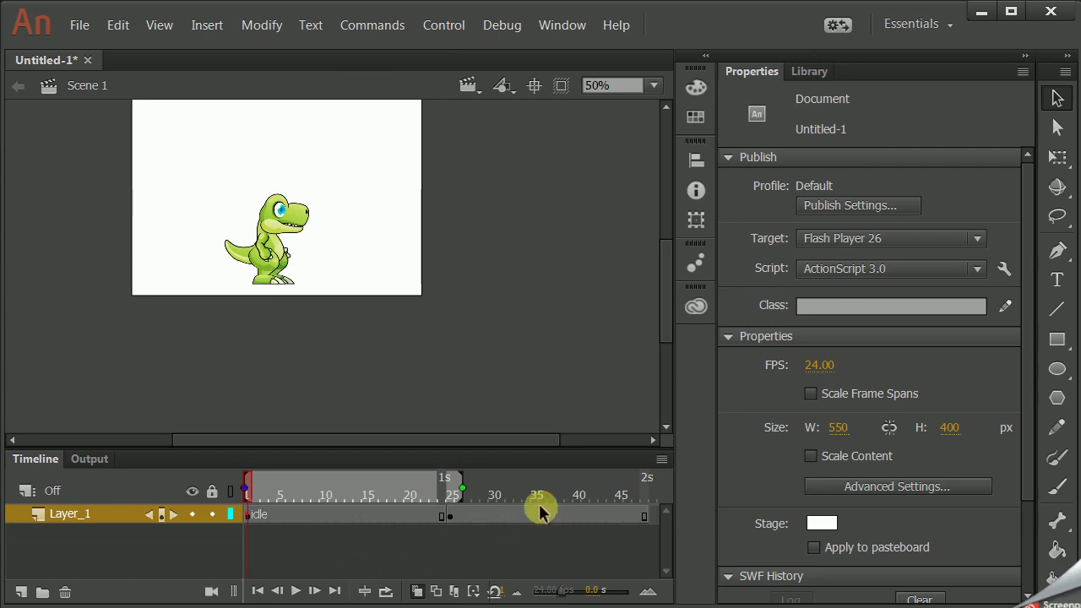
- Turn off onion skinning and copy idle frames 1–24 into frame 48, after the jump
click(427, 591)
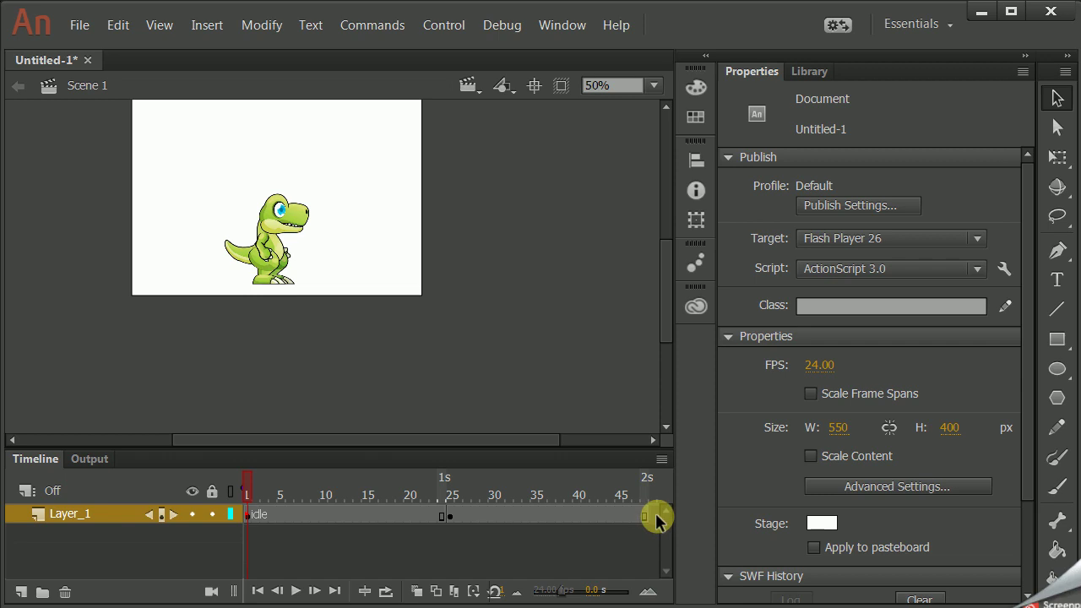
click(249, 517)
drag(249, 518, 441, 516)
right_click(412, 521)
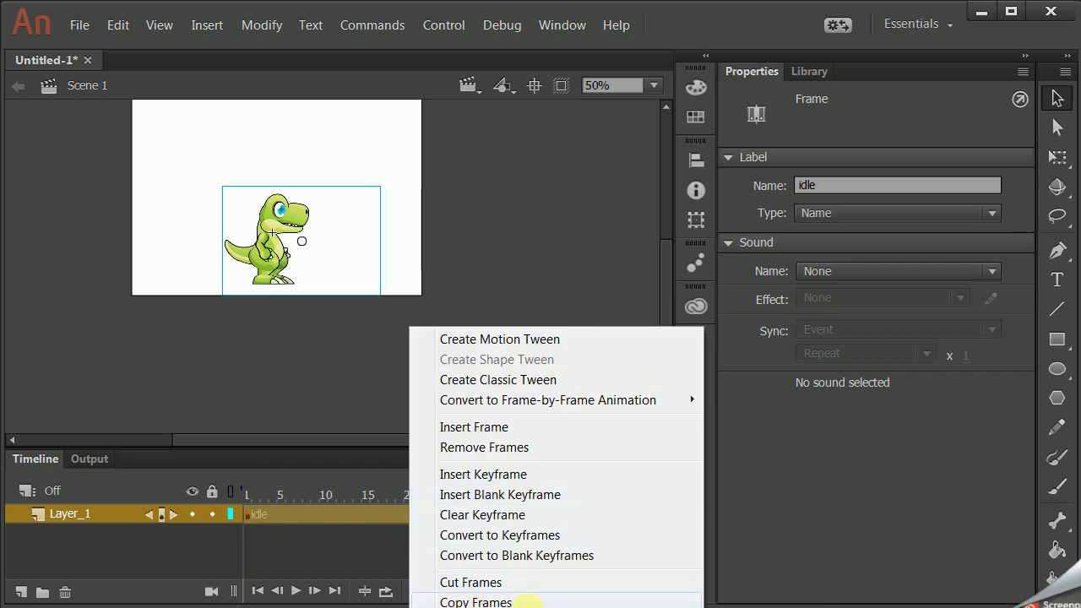
click(528, 603)
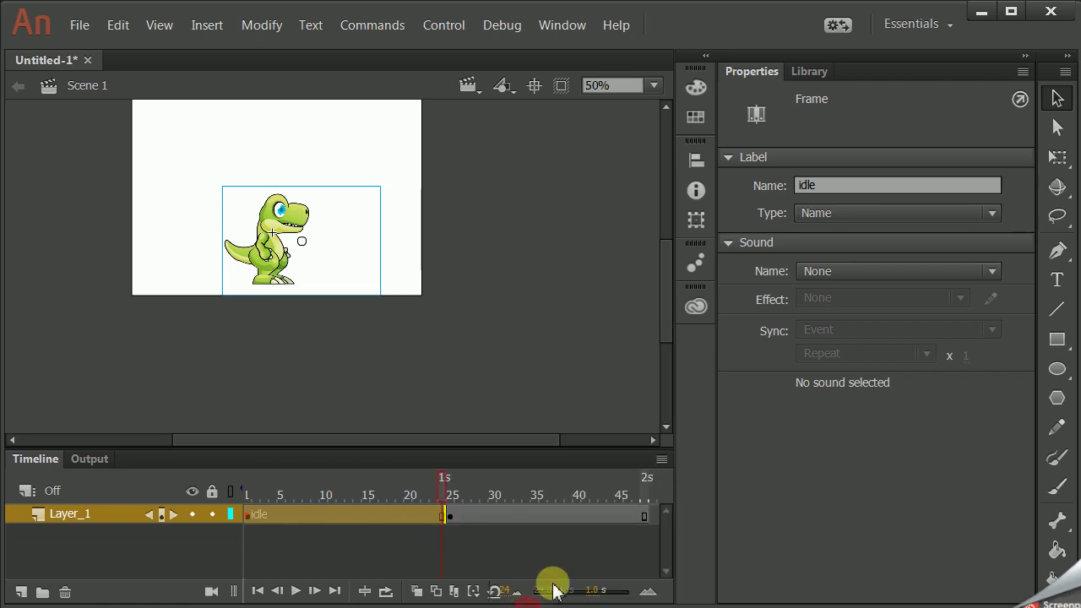
click(654, 519)
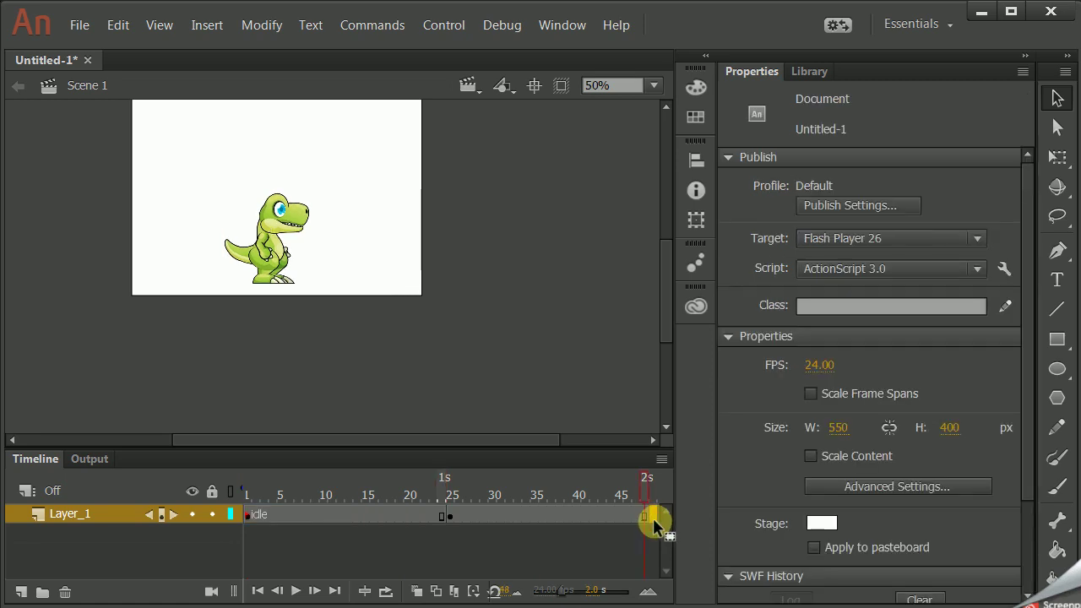
right_click(655, 524)
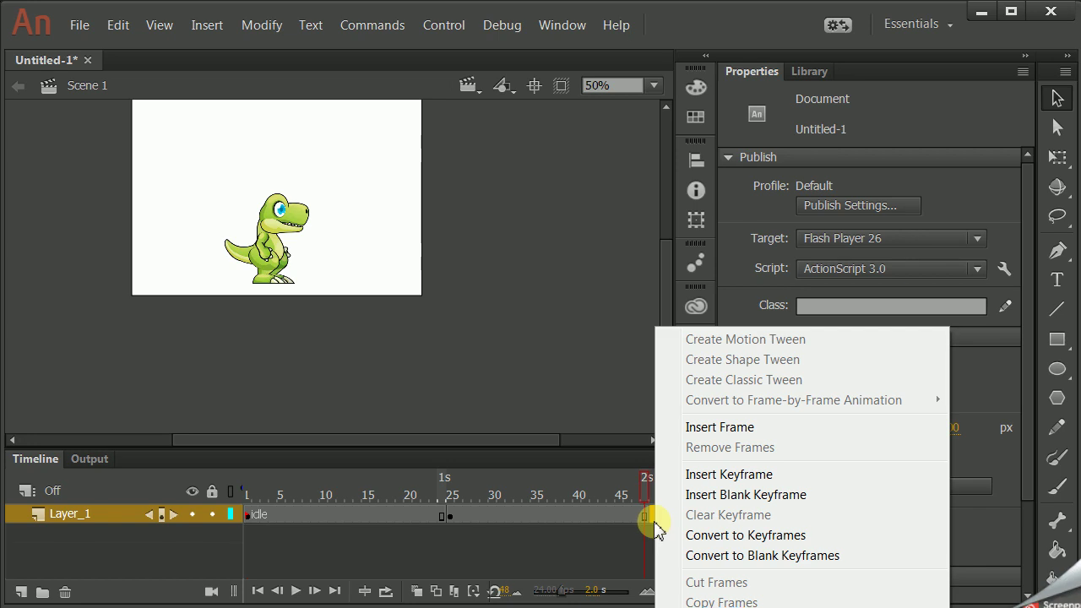
click(718, 607)
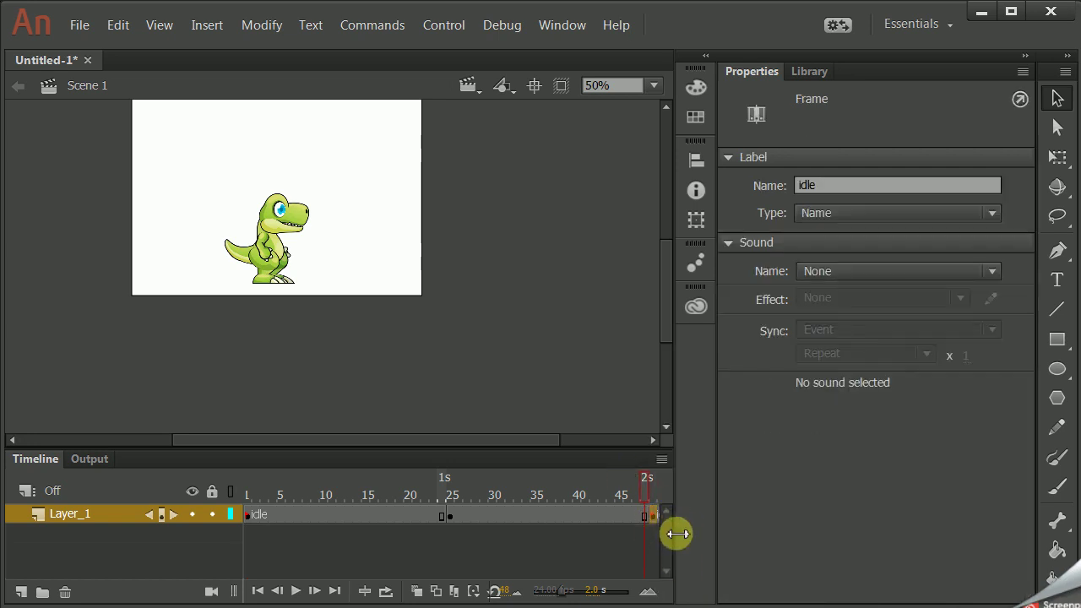
- Give the keyframe at frame 25 the label name 'jump'
click(1026, 56)
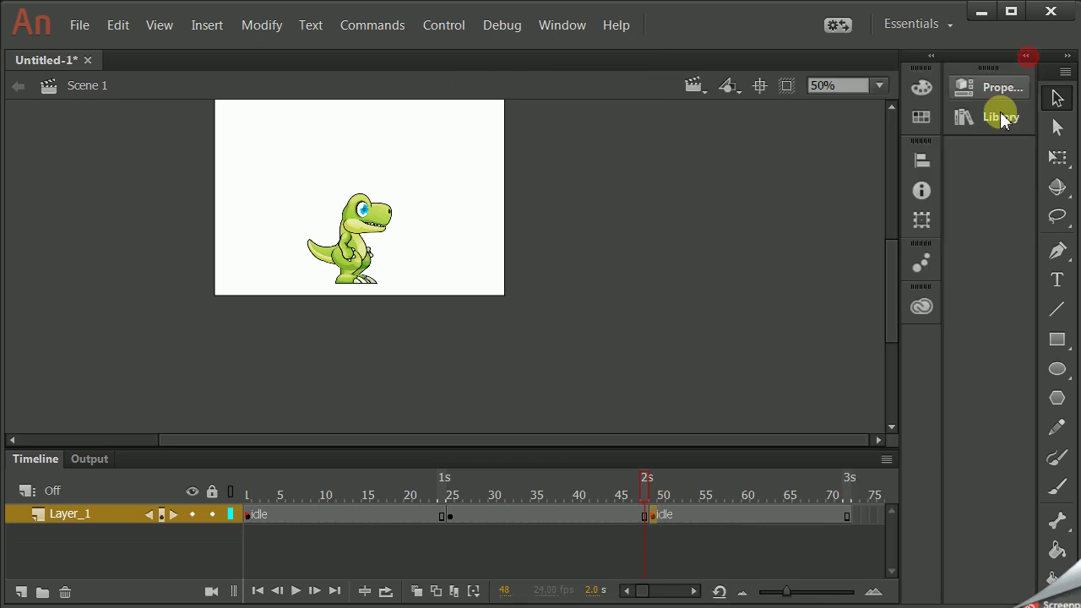
click(450, 516)
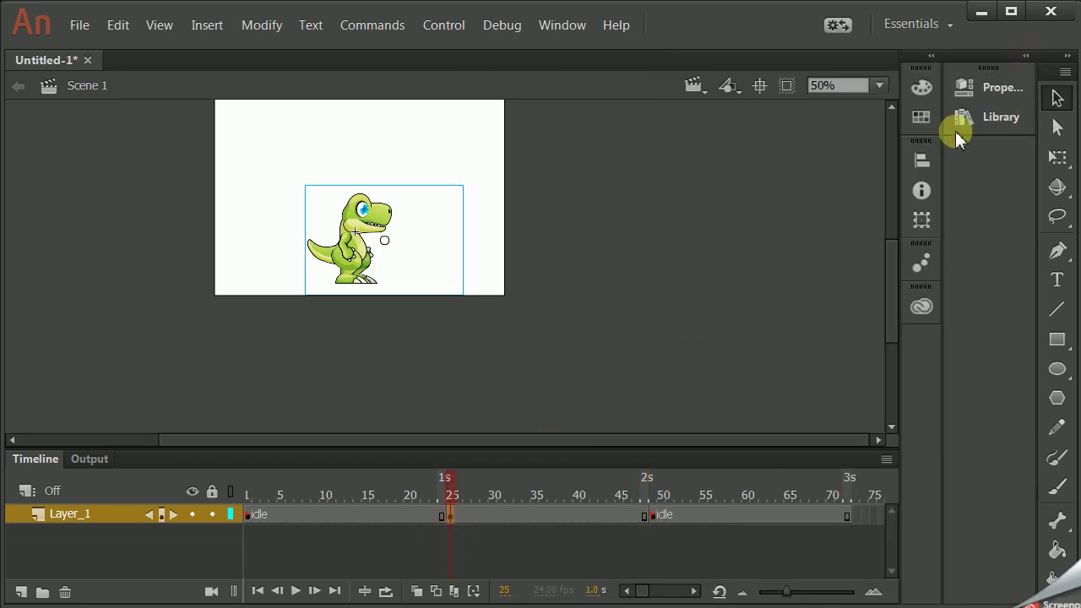
click(1013, 88)
click(748, 186)
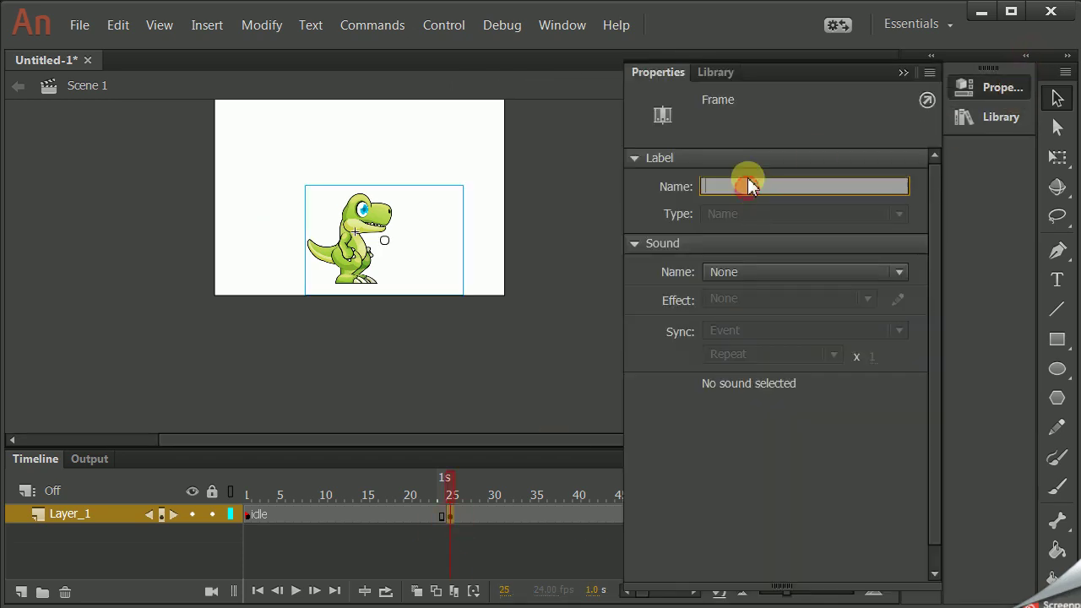
text(jump)
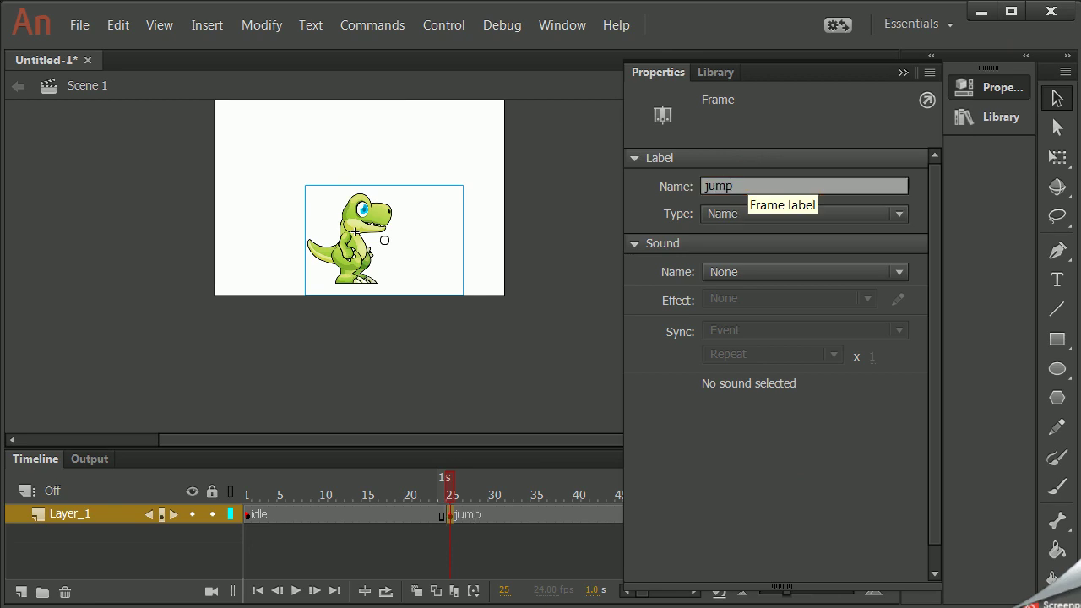
click(903, 73)
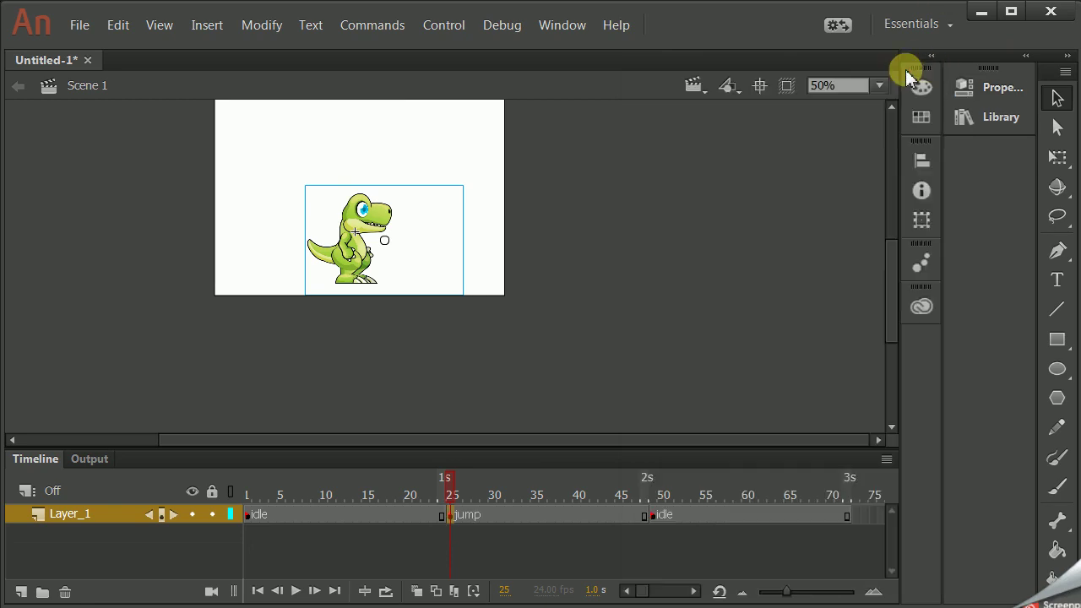
- Rename Layer_1 to 'dino' and scrub the timeline to check the animation
double_click(64, 515)
text(d)
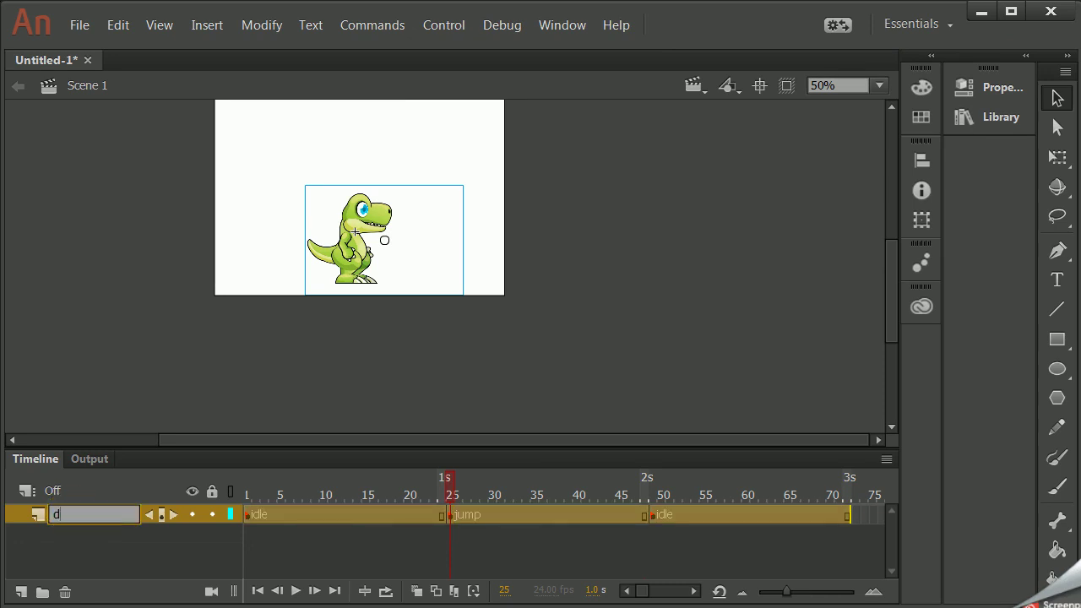
text(ino)
click(53, 555)
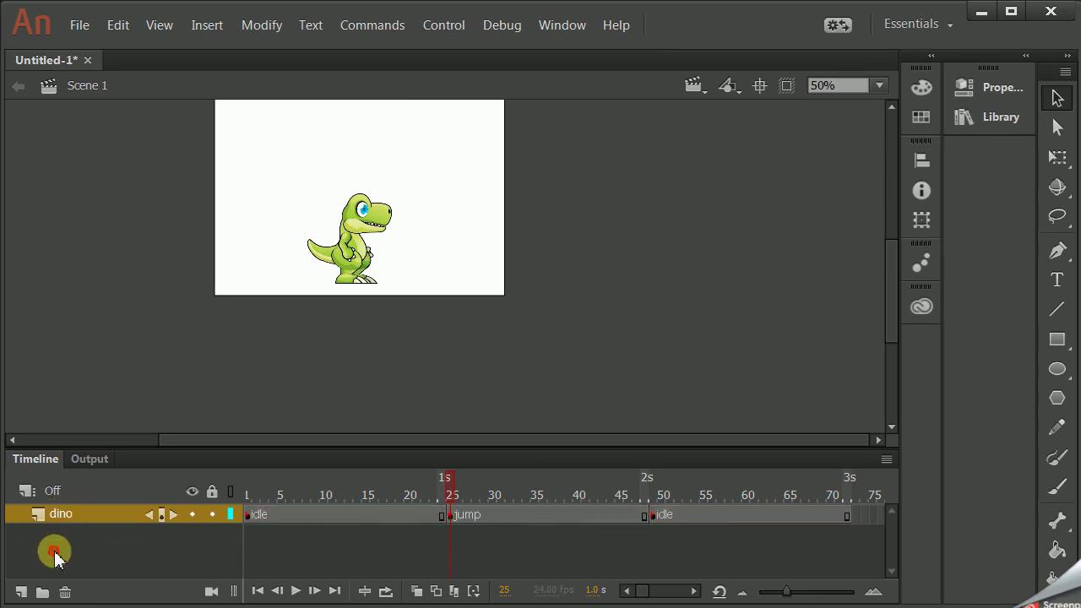
drag(447, 495, 155, 490)
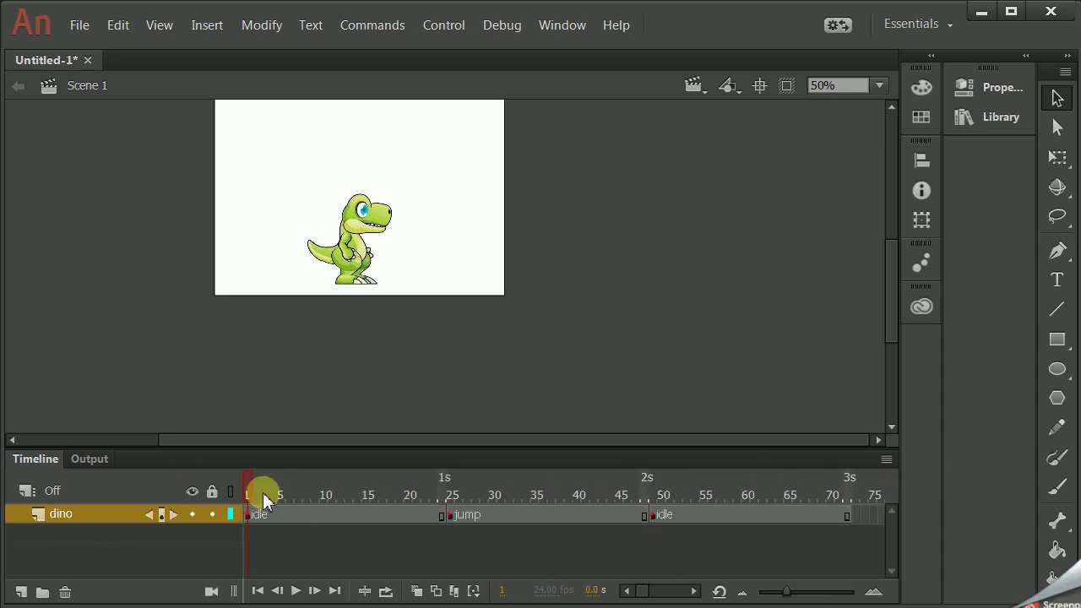
key(ctrl+Return)
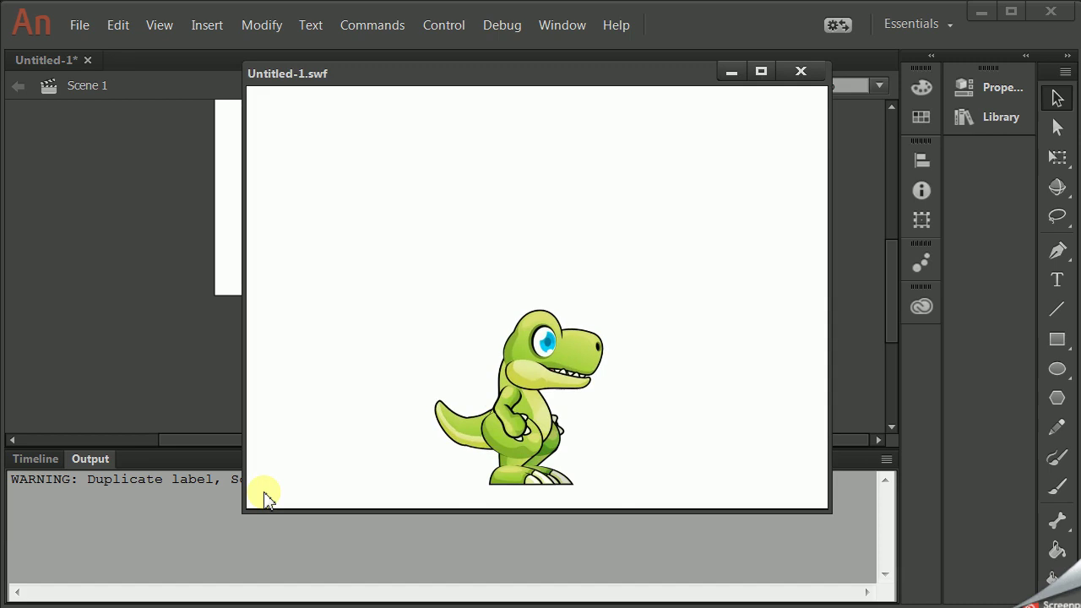
click(801, 73)
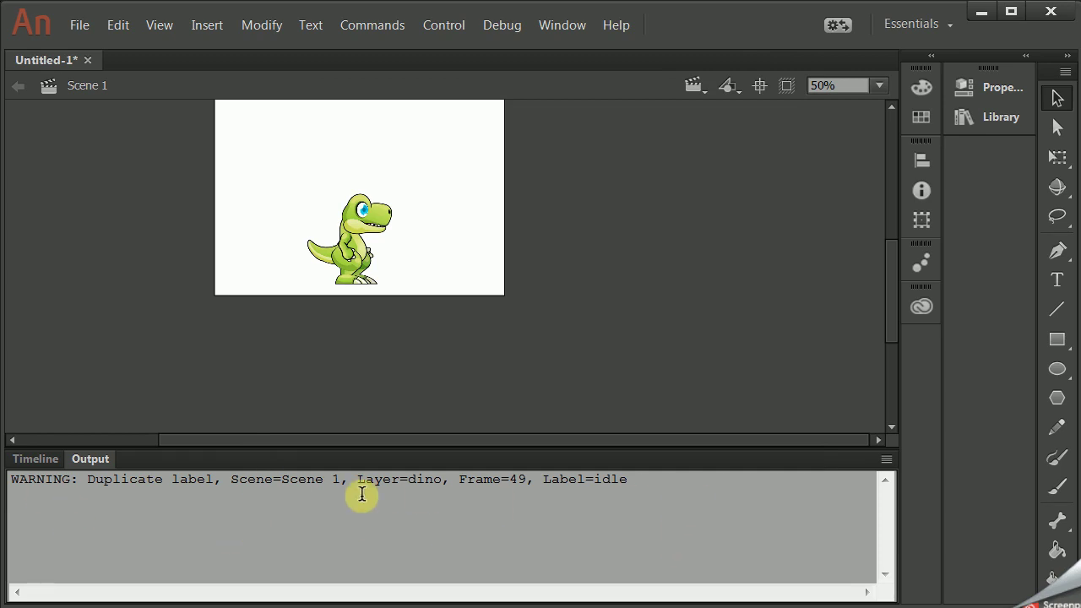
click(46, 462)
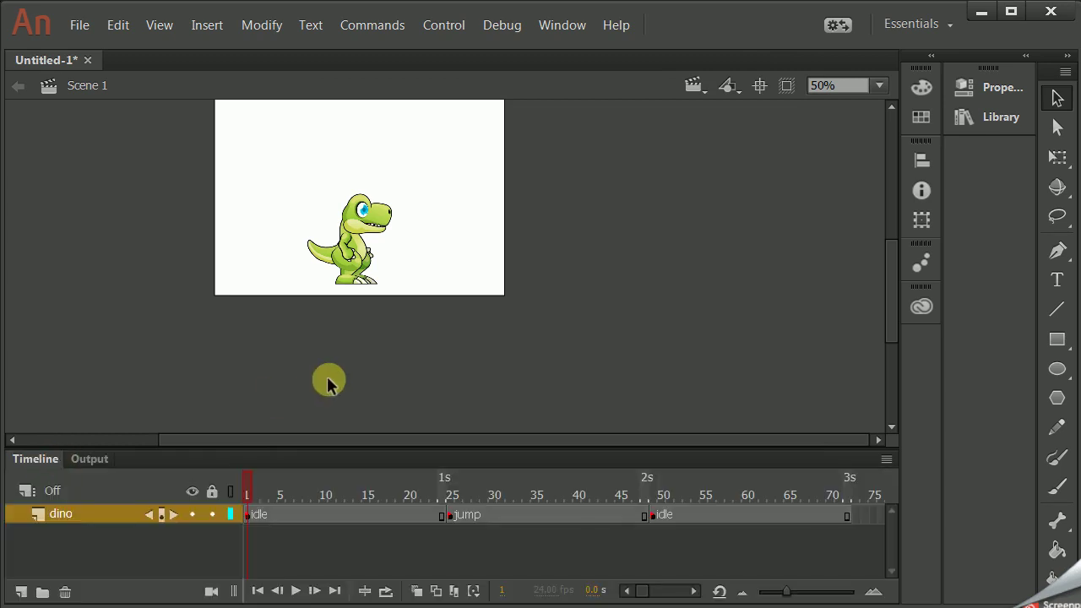